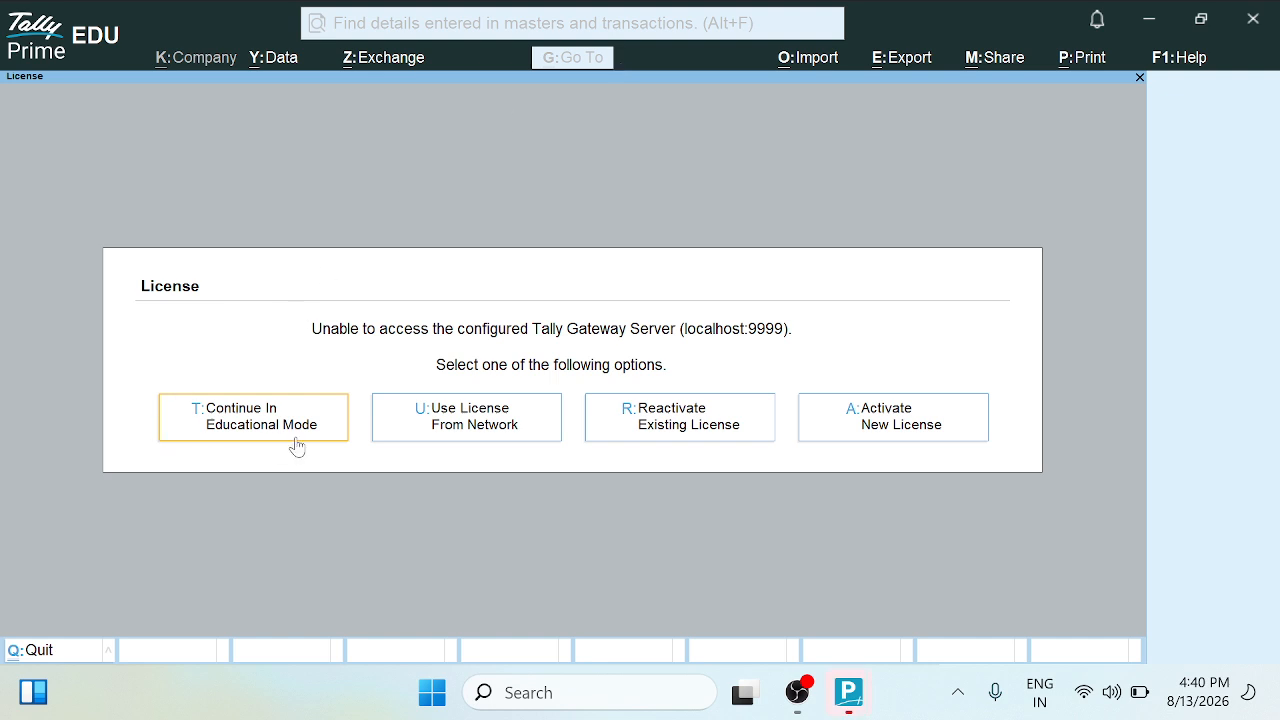
- Continue in educational mode and shut the Payment company
{"action": "left_click", "coordinate": [237, 430]}
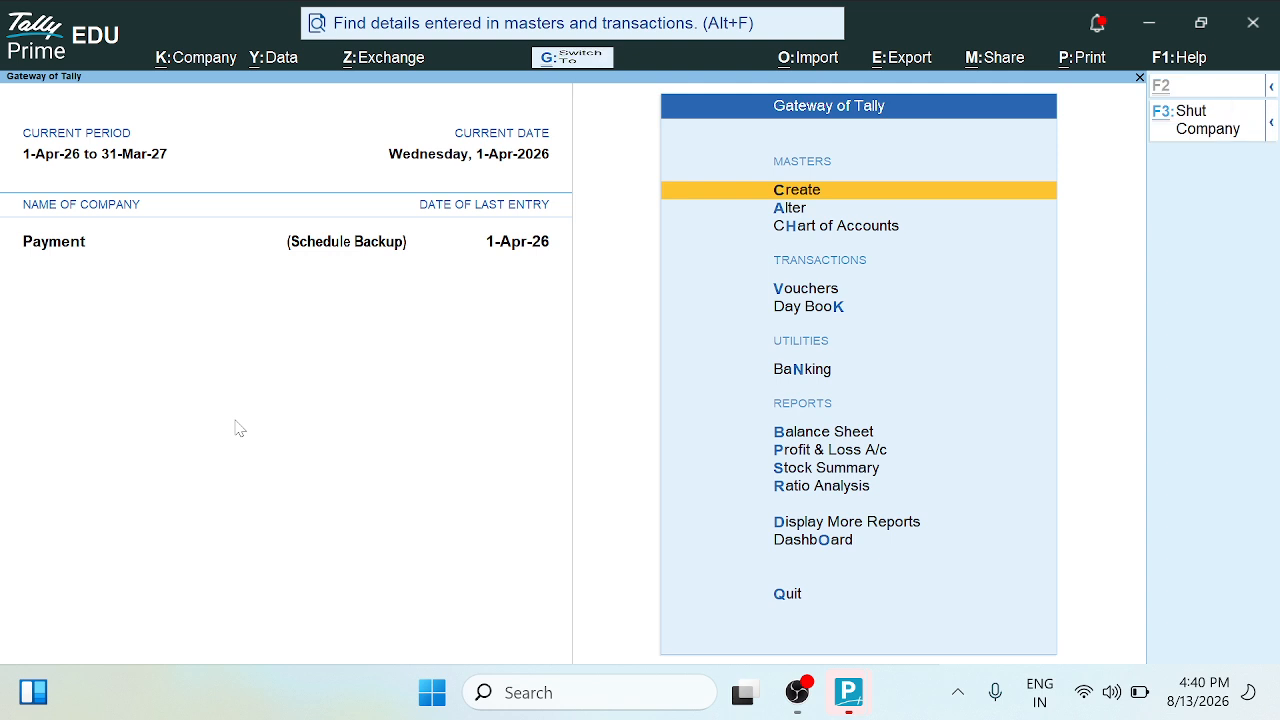
{"action": "key", "text": "alt+F3"}
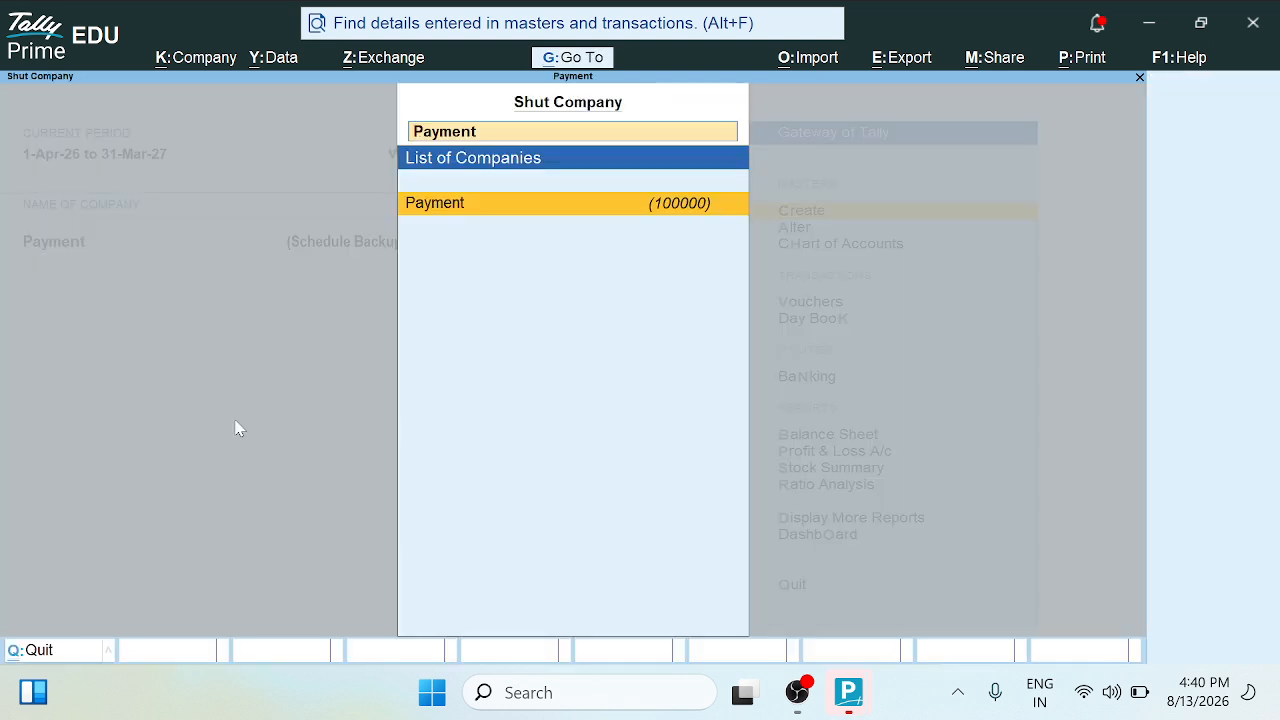
{"action": "left_click", "coordinate": [573, 208]}
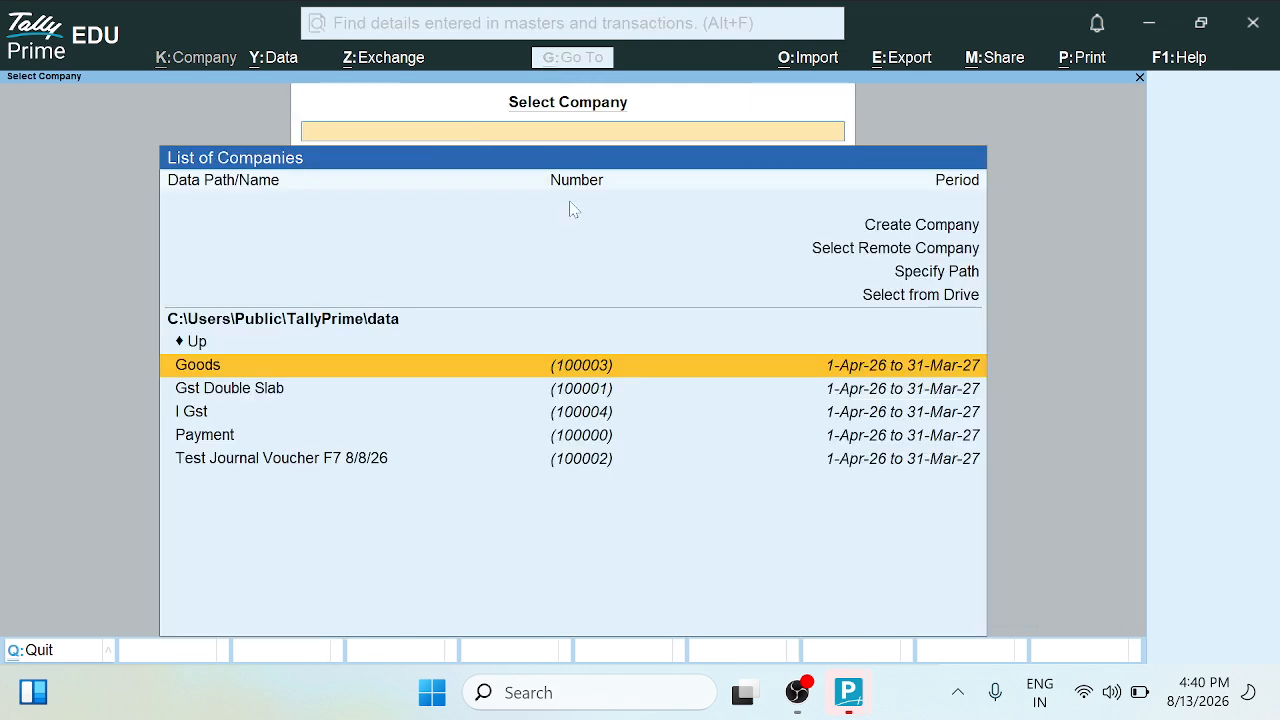
- Create a company named Sale Voucher F8 and accept its default company features
{"action": "key", "text": "Up"}
{"action": "key", "text": "Up"}
{"action": "key", "text": "Up"}
{"action": "key", "text": "Up"}
{"action": "key", "text": "Up"}
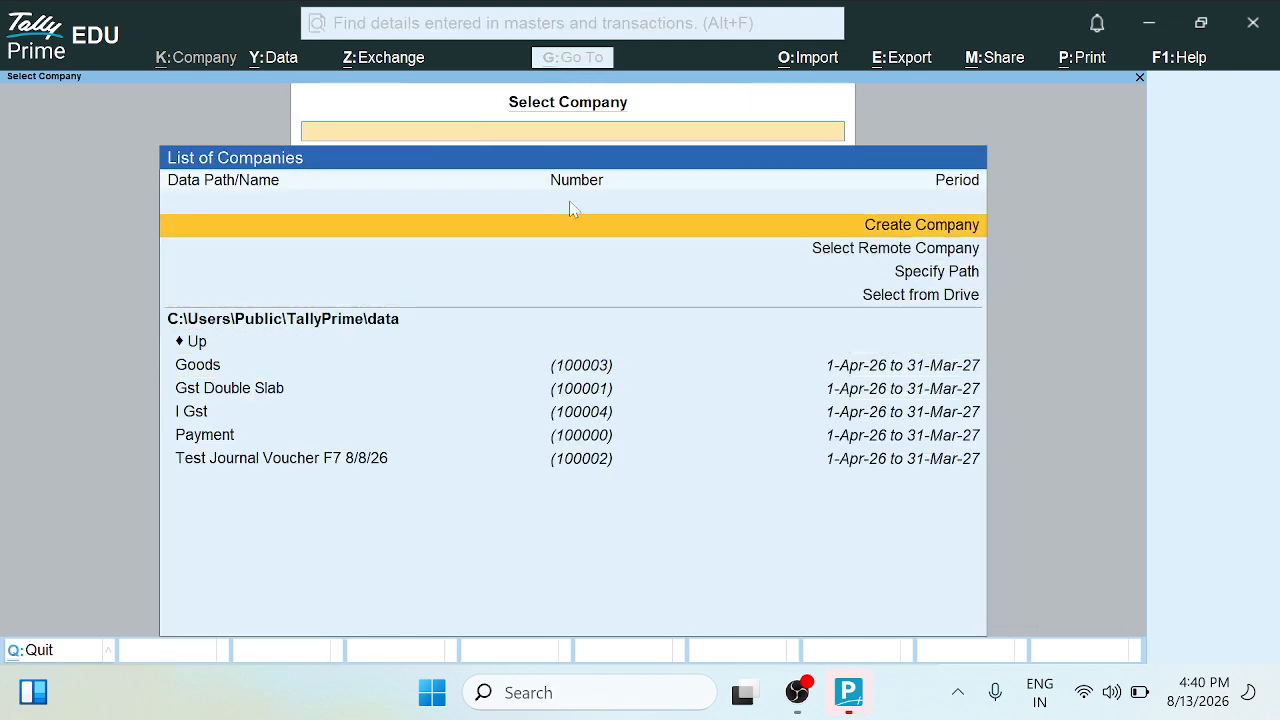
{"action": "key", "text": "Return"}
{"action": "type", "text": "Sale"}
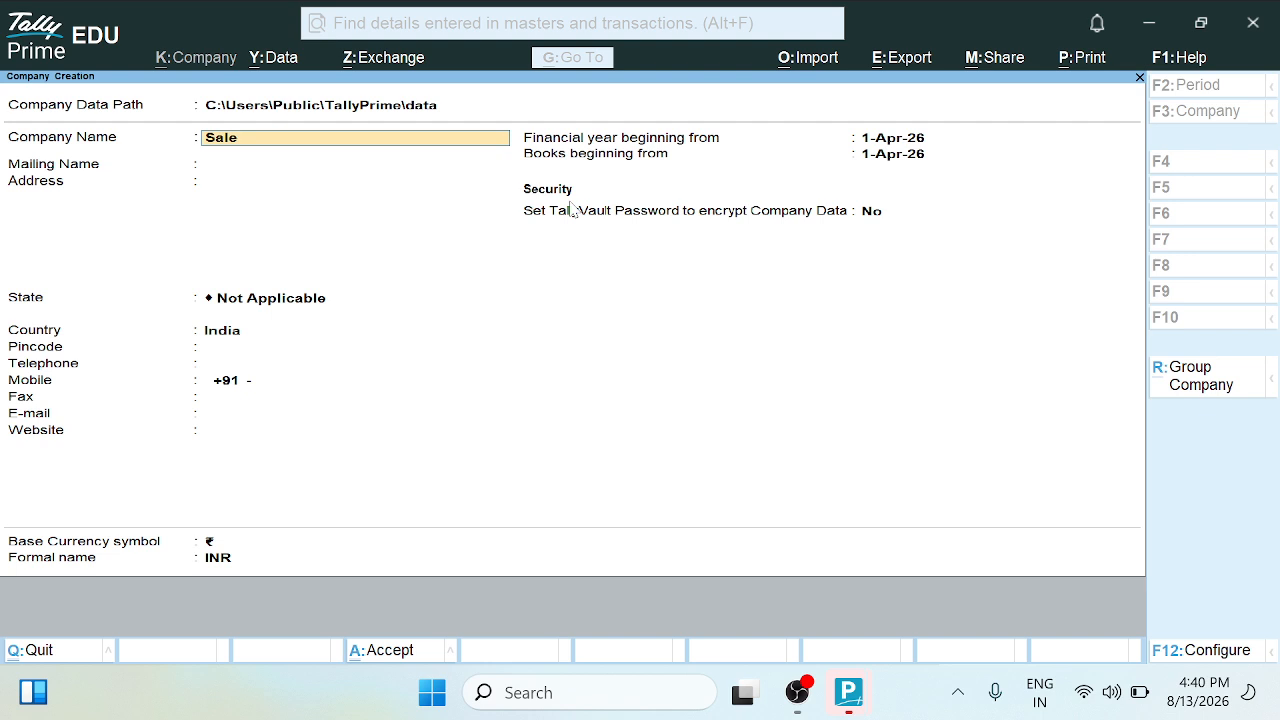
{"action": "type", "text": " Voucher f8"}
{"action": "key", "text": "Return"}
{"action": "key", "text": "Return"}
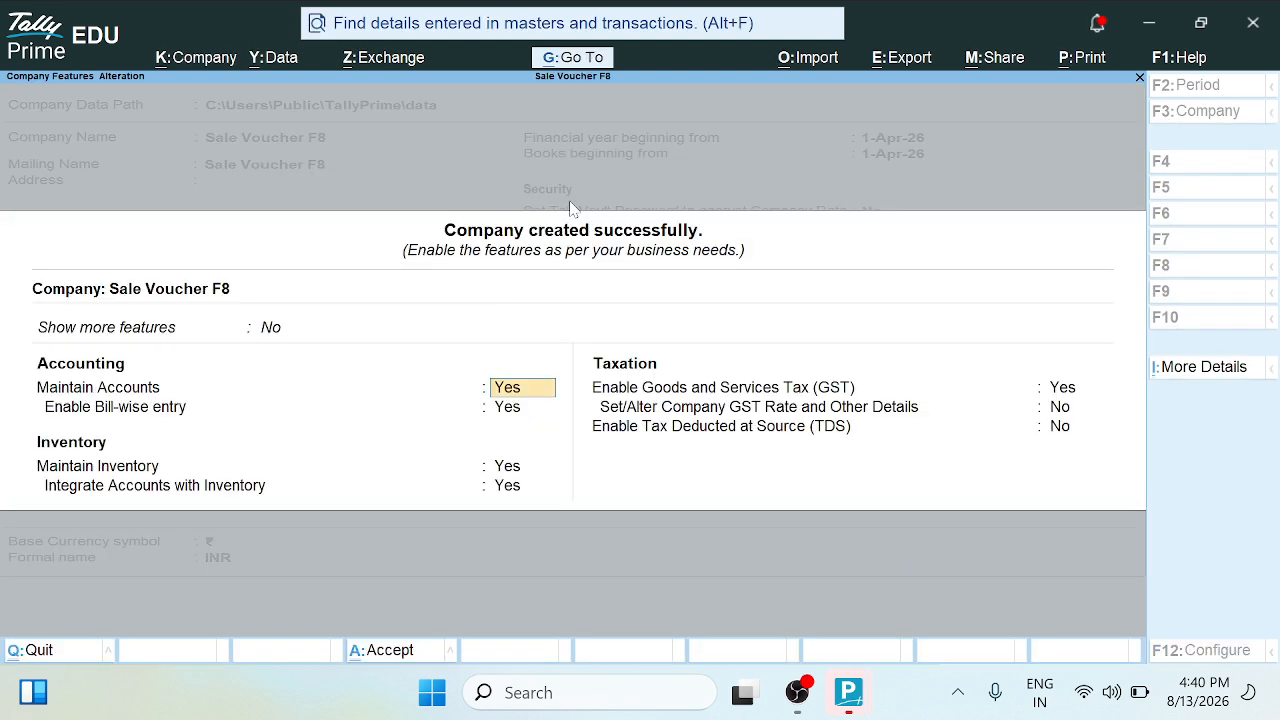
{"action": "key", "text": "ctrl+a"}
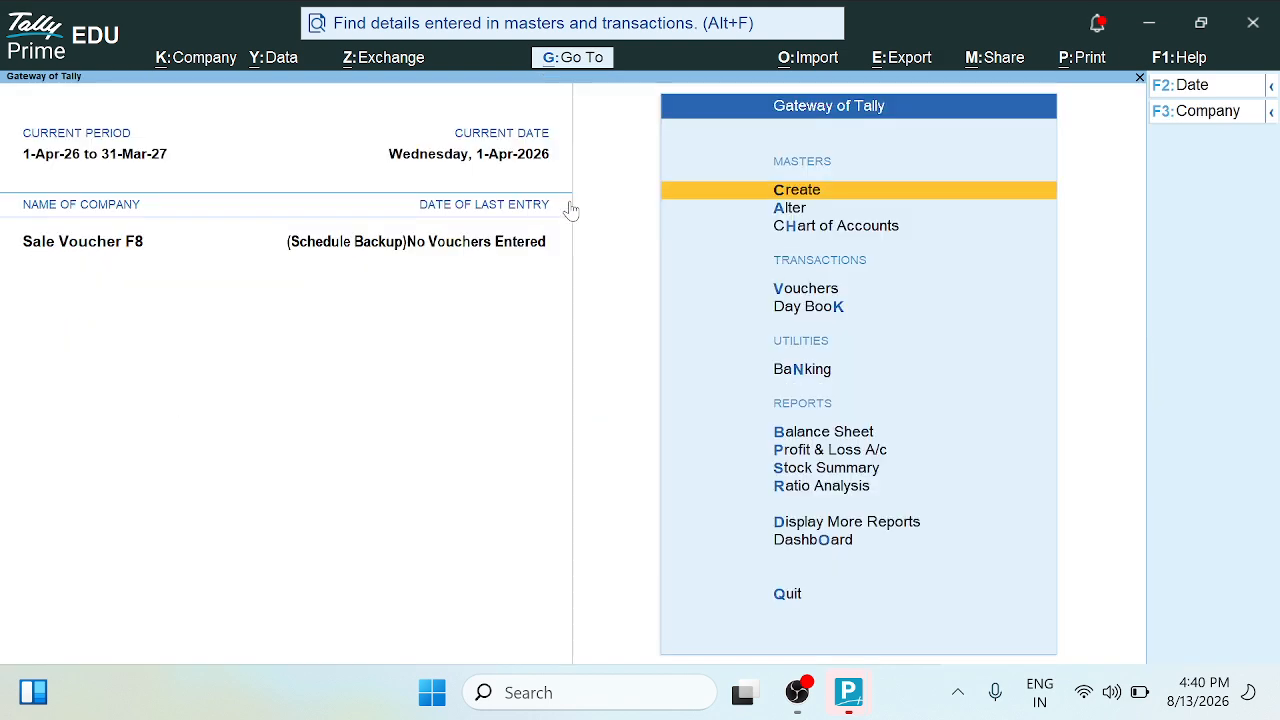
- Create a ledger named Sale under the Sales Accounts group and save it
{"action": "key", "text": "Down"}
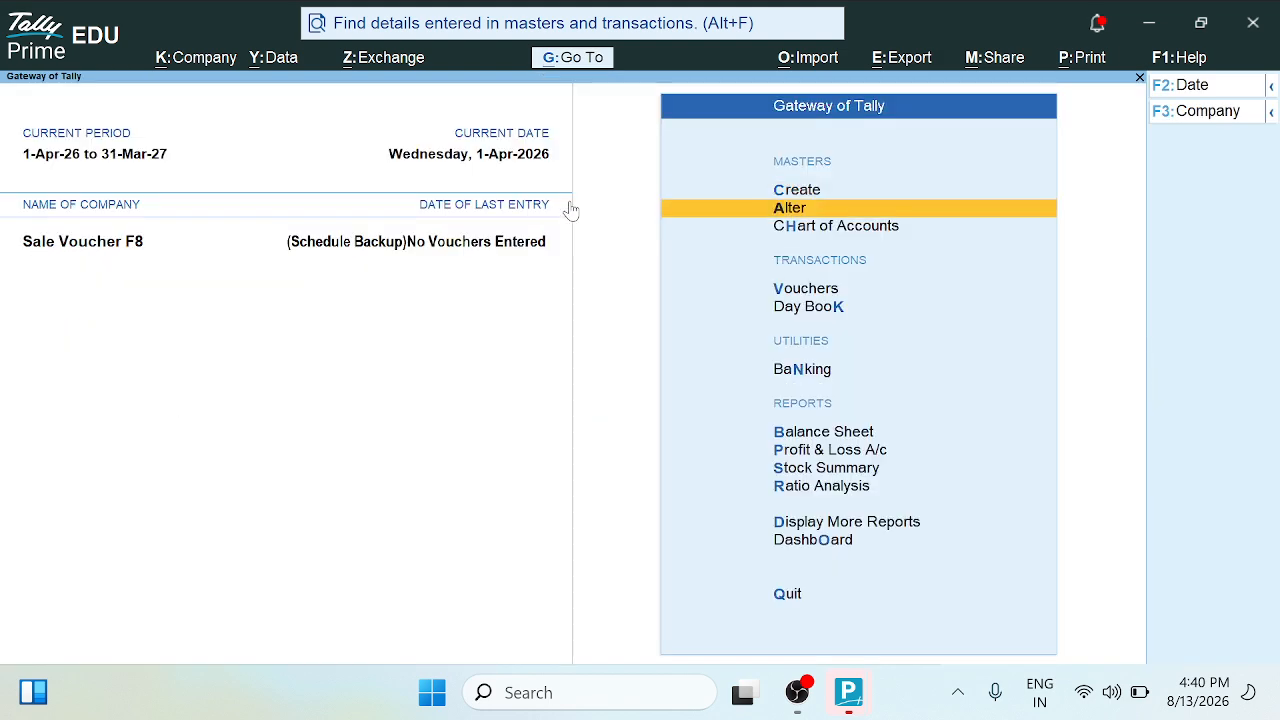
{"action": "key", "text": "Up"}
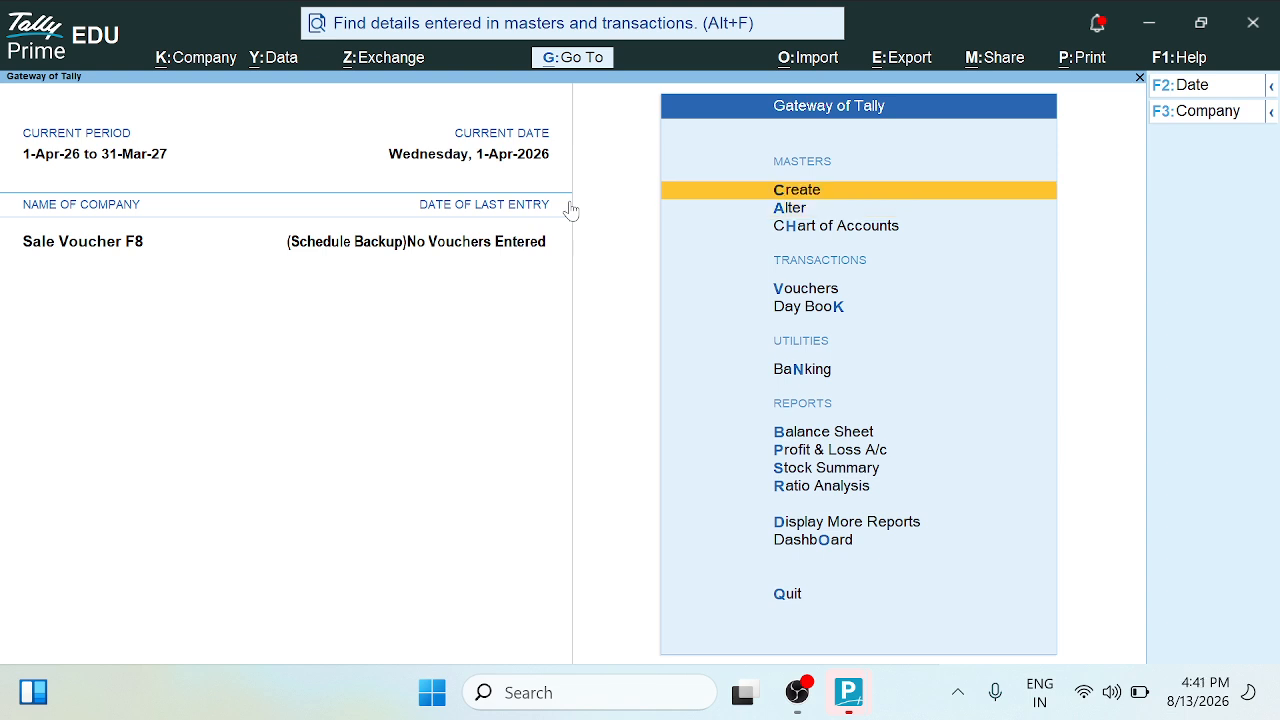
{"action": "left_click", "coordinate": [779, 194]}
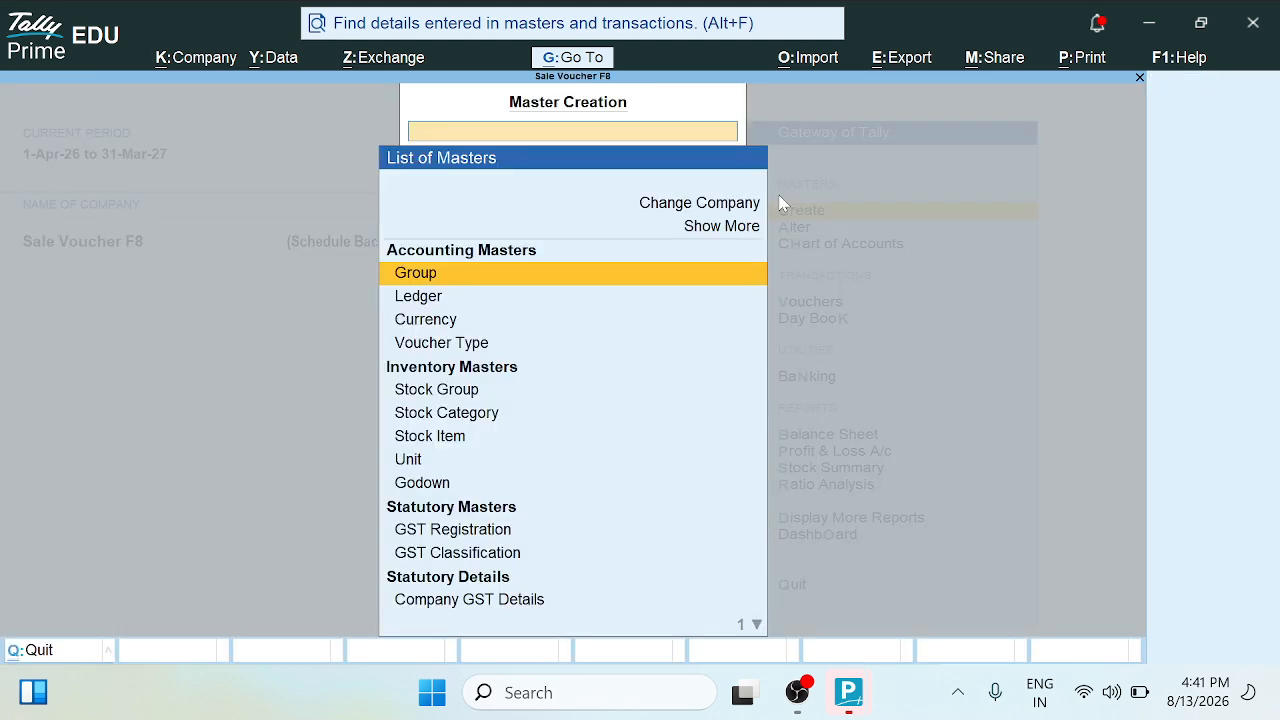
{"action": "key", "text": "Down"}
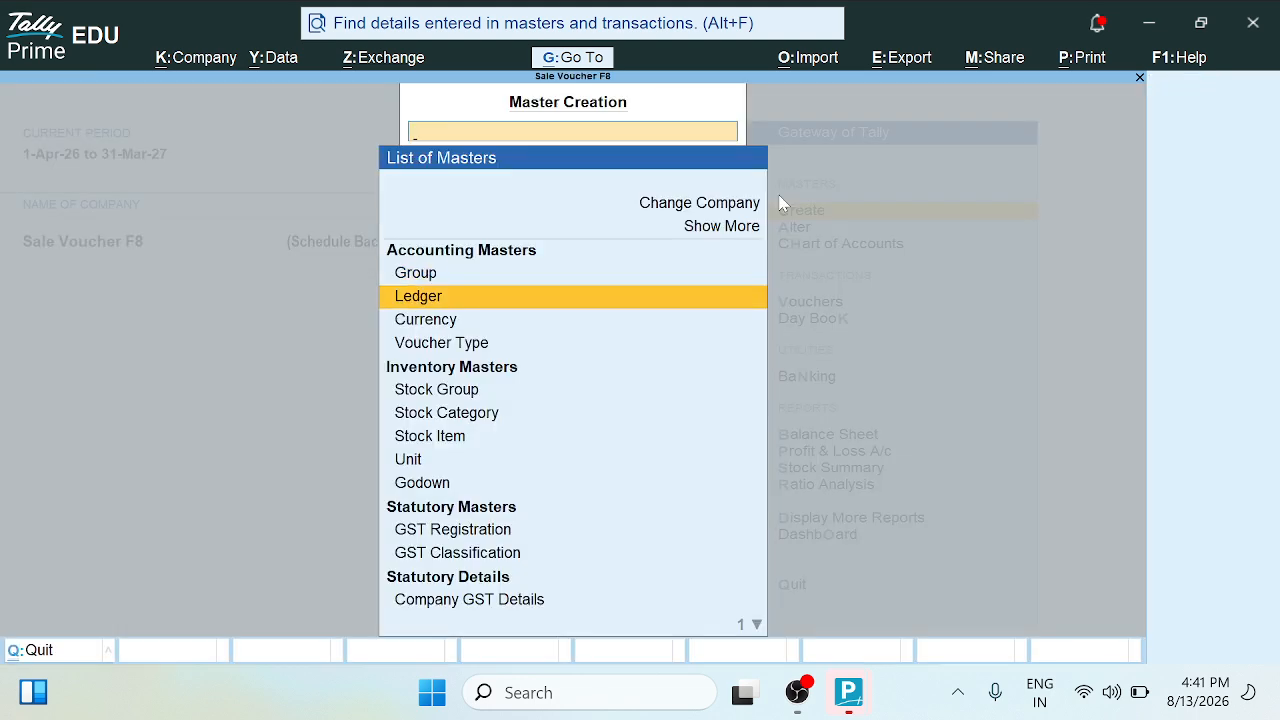
{"action": "left_click", "coordinate": [577, 298]}
{"action": "type", "text": "Sale"}
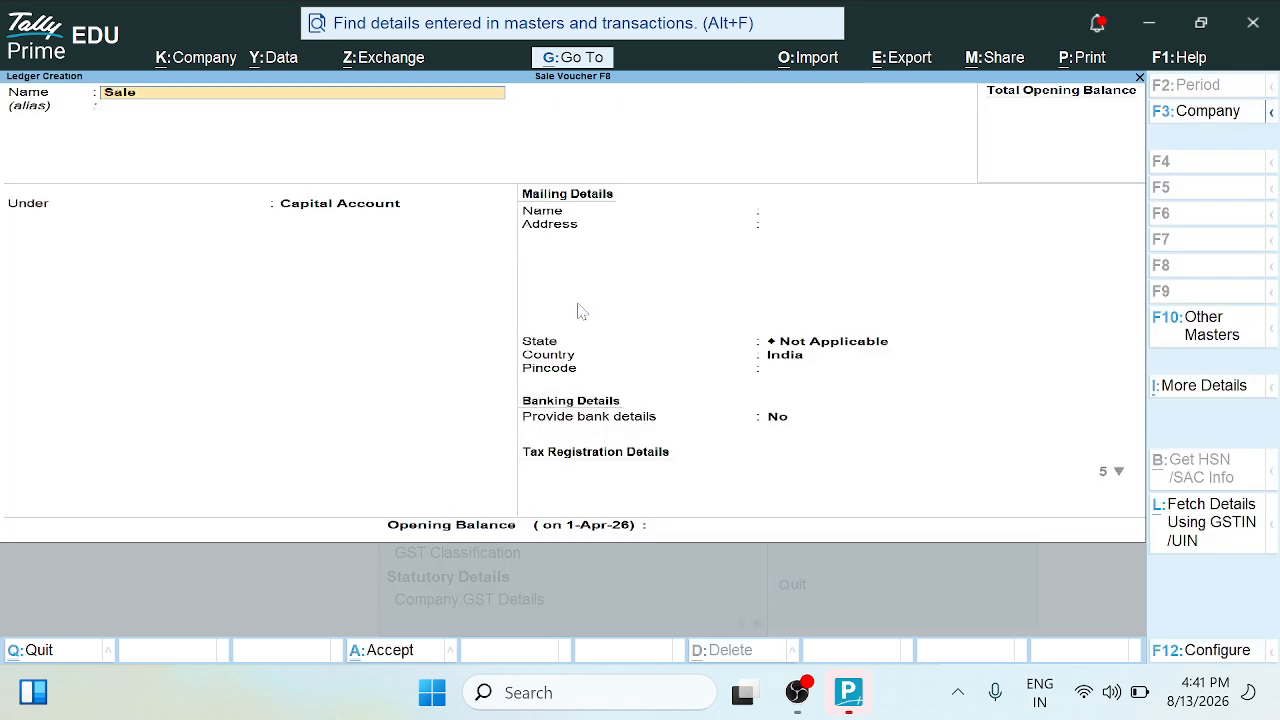
{"action": "key", "text": "Return"}
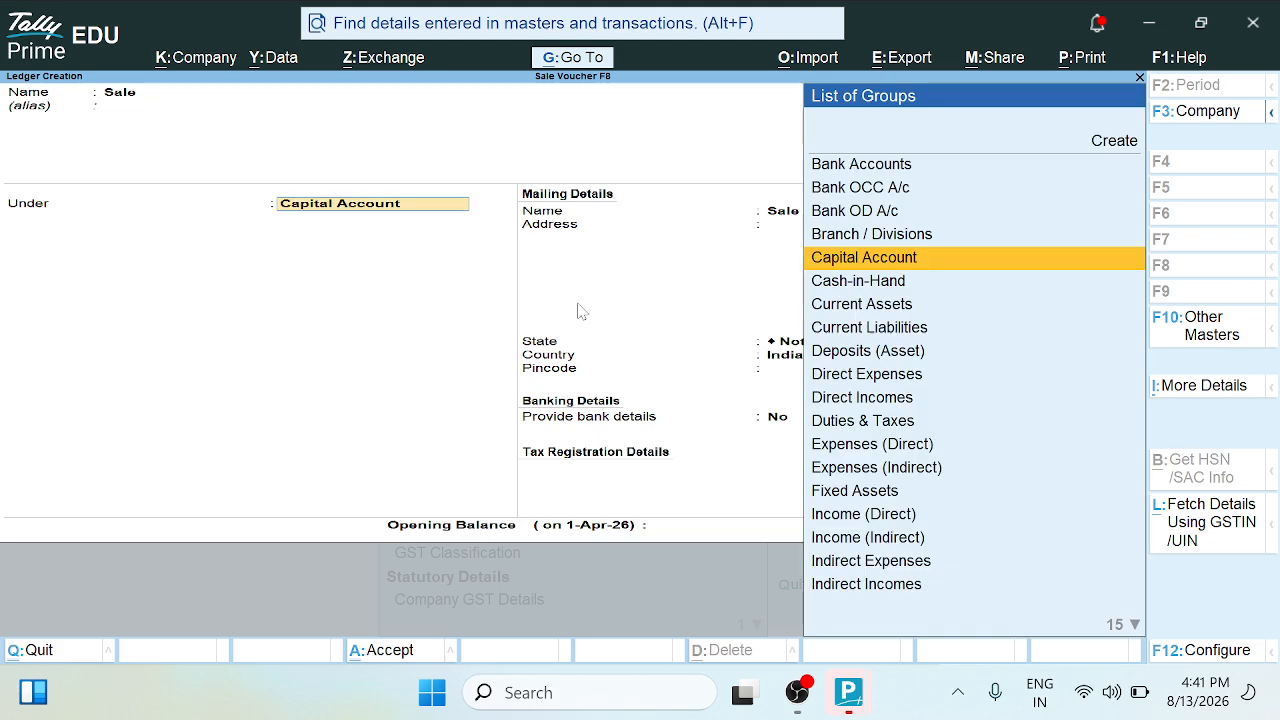
{"action": "type", "text": "Sa"}
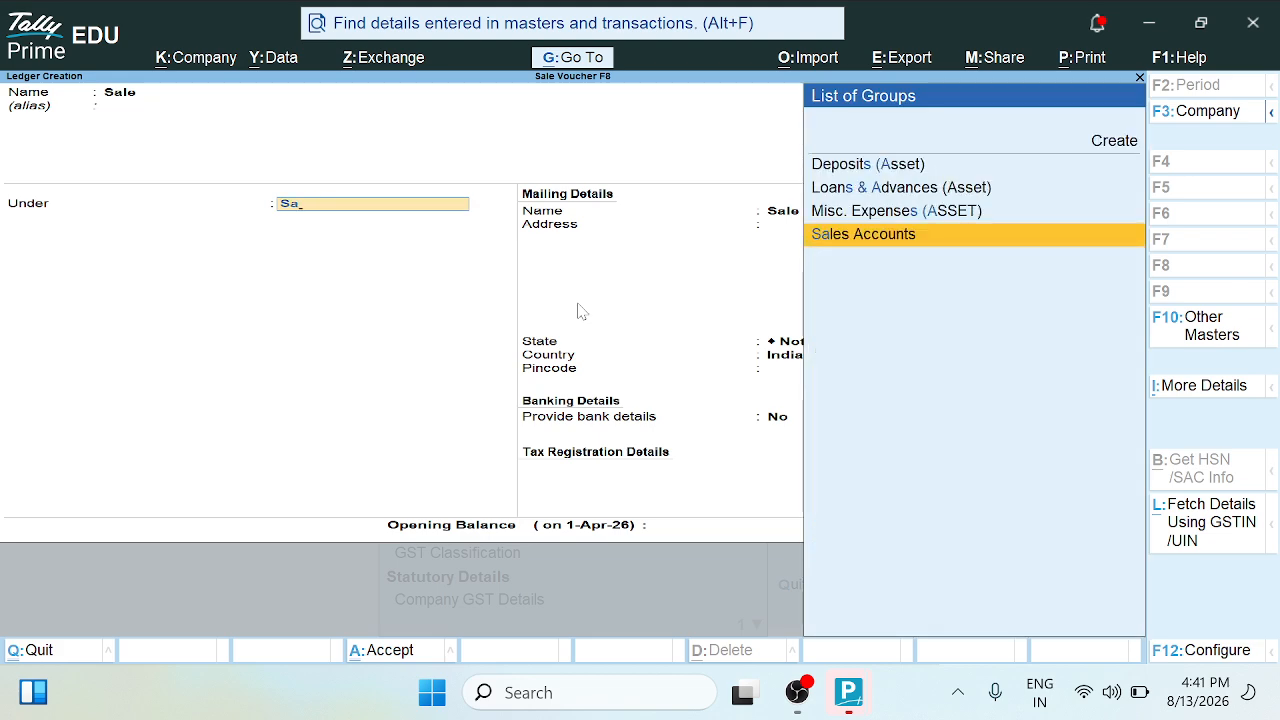
{"action": "key", "text": "Return"}
{"action": "key", "text": "ctrl+a"}
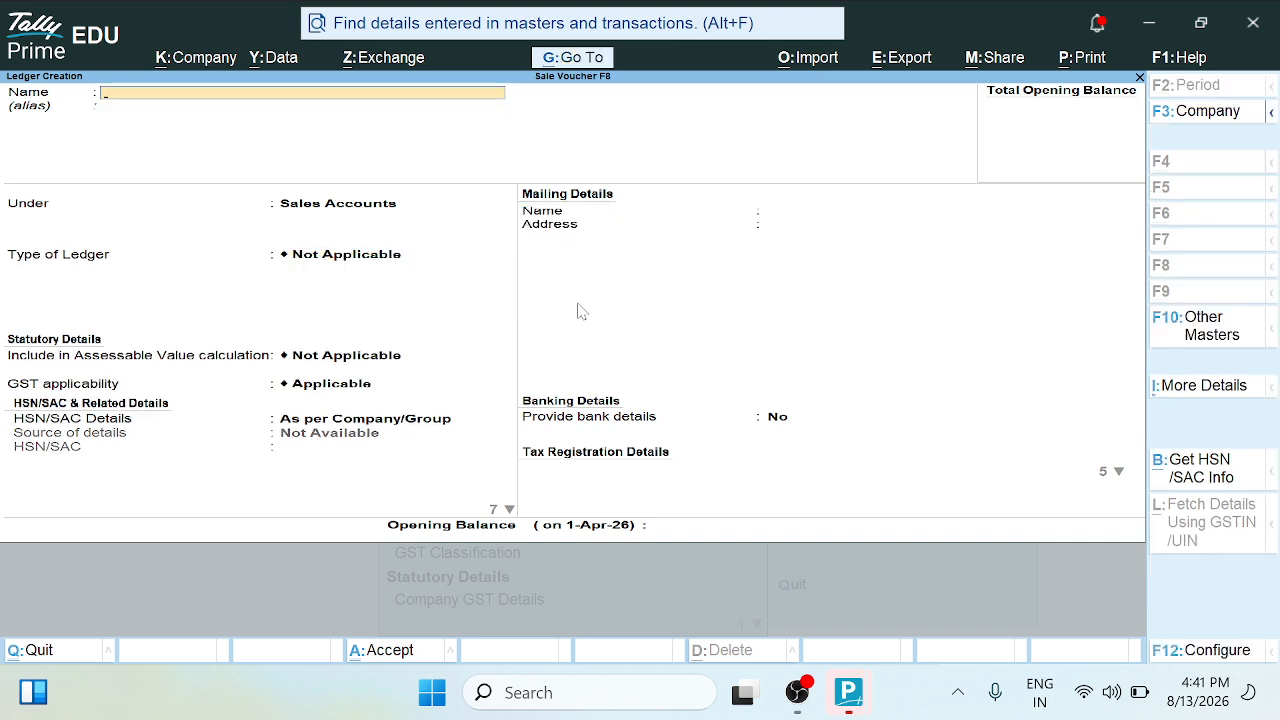
- Create a customer ledger with the customer's name followed by A/c under Sundry Debtors, save it and leave ledger creation
{"action": "type", "text": "Ramesh"}
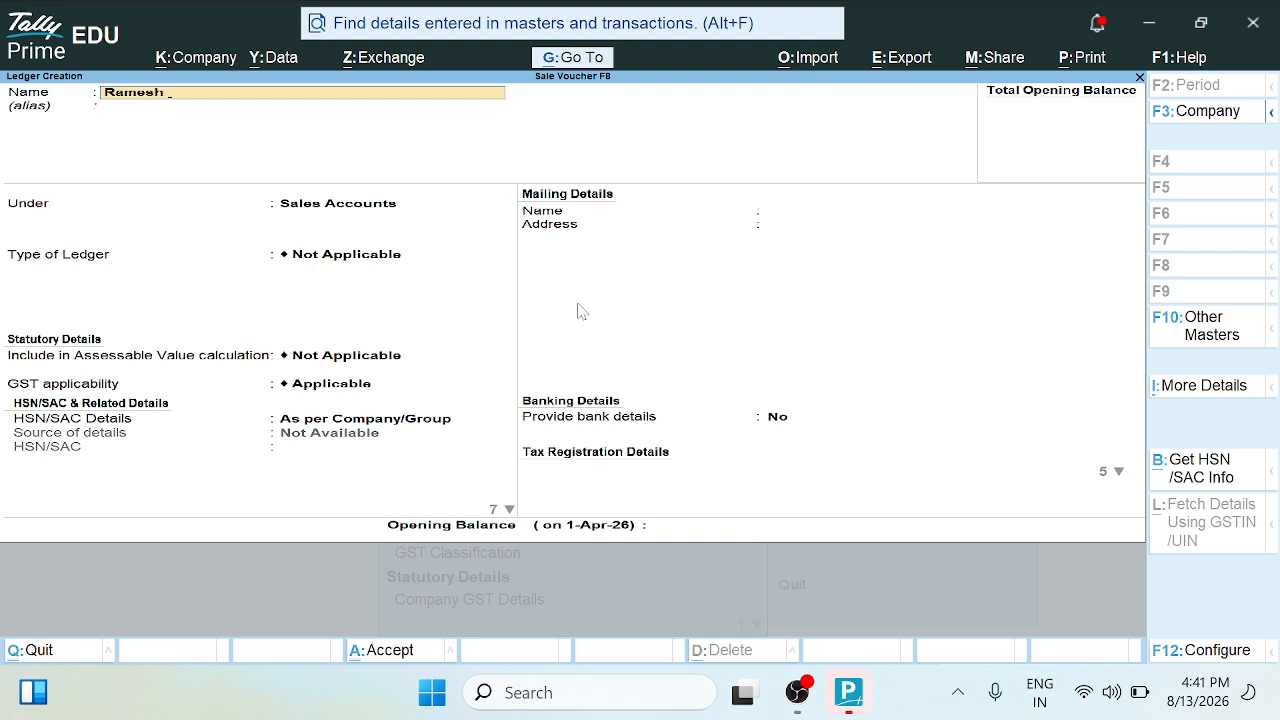
{"action": "type", "text": " a/c"}
{"action": "key", "text": "Return"}
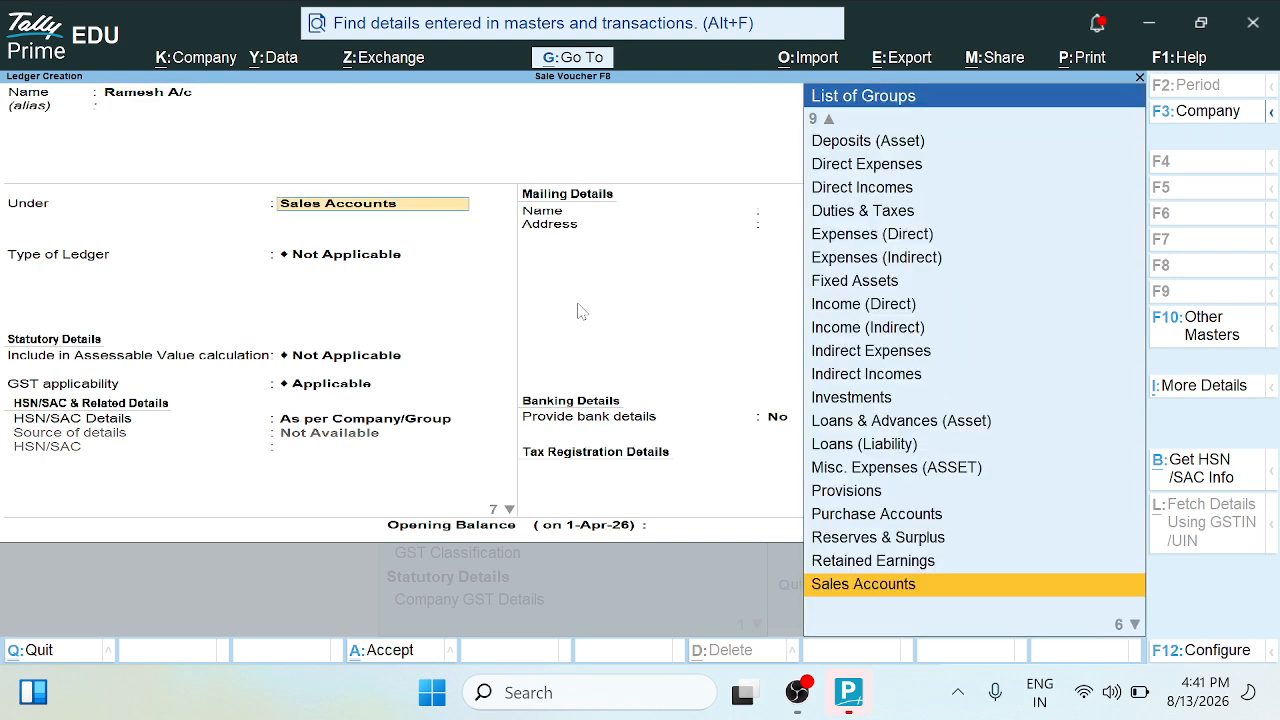
{"action": "type", "text": "S"}
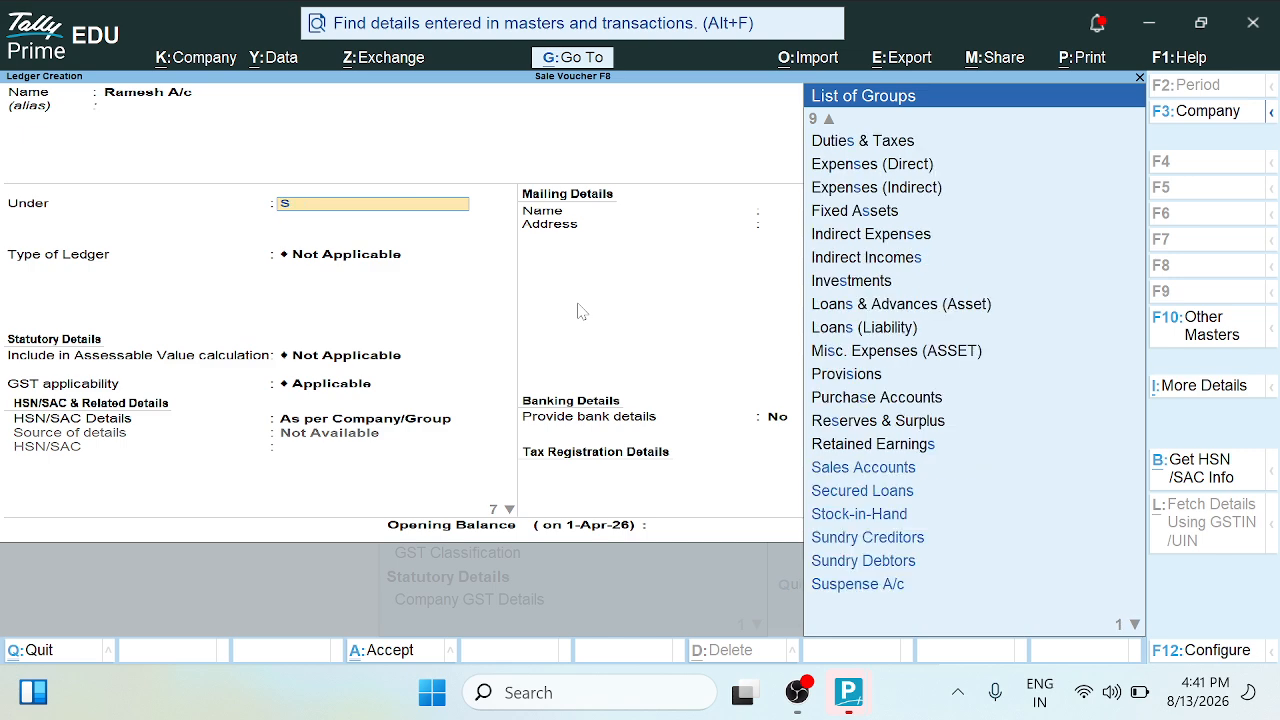
{"action": "key", "text": "Down"}
{"action": "key", "text": "Down"}
{"action": "key", "text": "Down"}
{"action": "key", "text": "Down"}
{"action": "key", "text": "Down"}
{"action": "key", "text": "Return"}
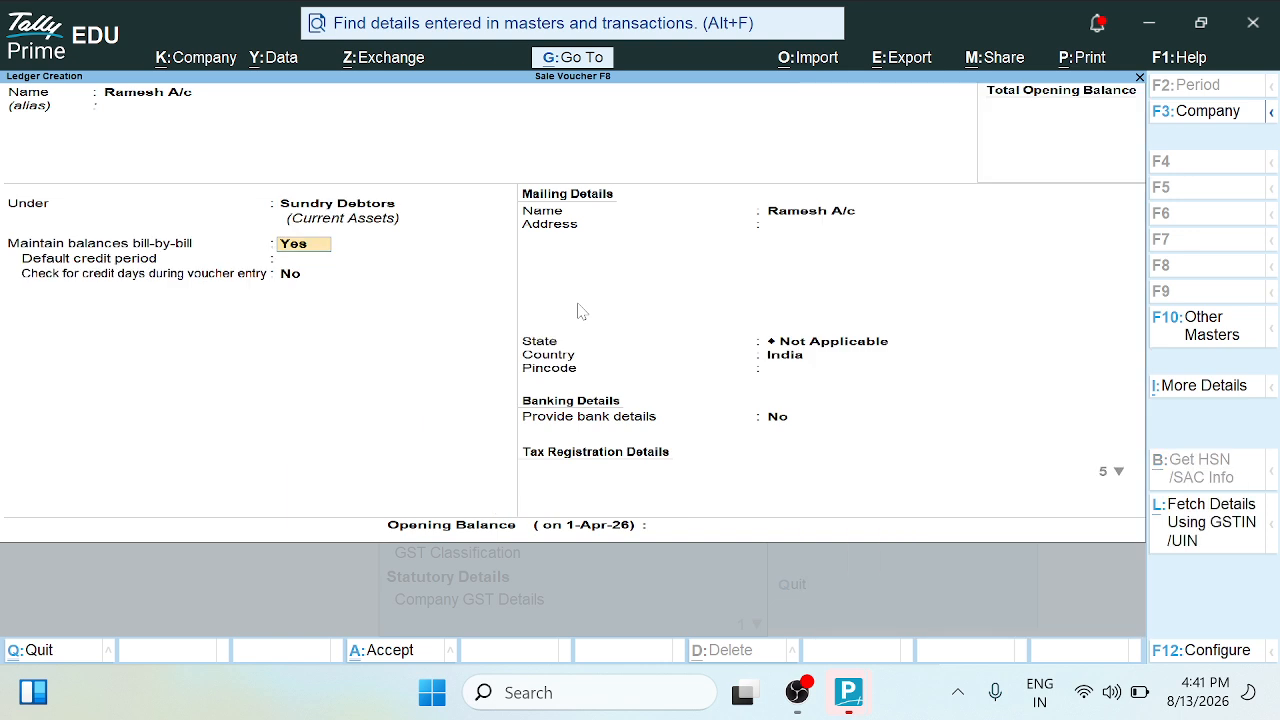
{"action": "key", "text": "ctrl"}
{"action": "key", "text": "ctrl"}
{"action": "key", "text": "ctrl+a"}
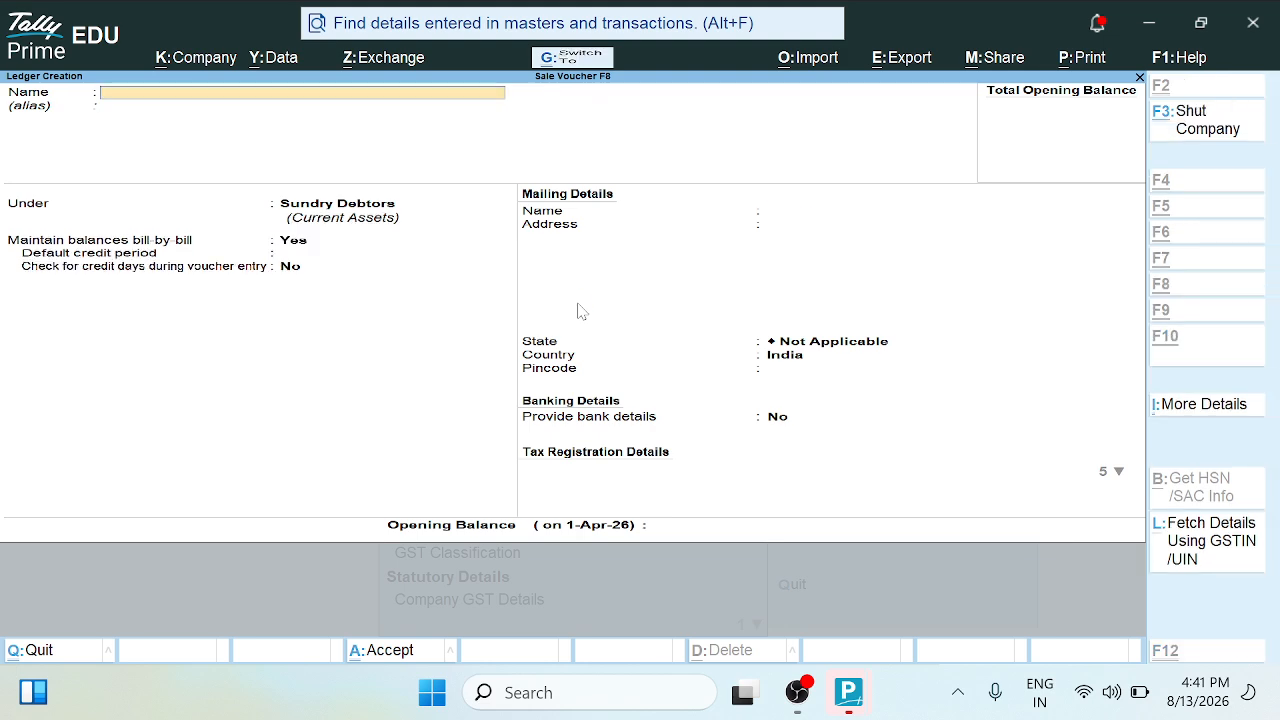
{"action": "key", "text": "Escape"}
{"action": "key", "text": "Escape"}
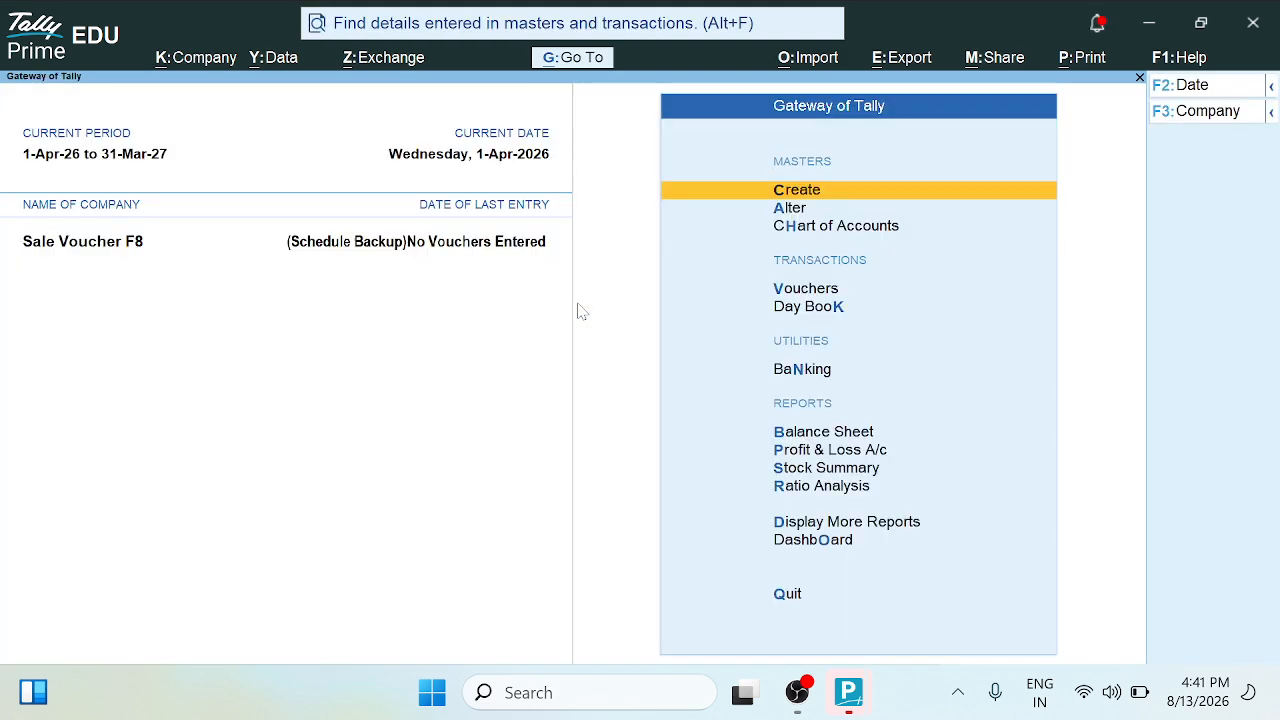
- Open voucher entry for the company from the Gateway of Tally
{"action": "key", "text": "Down"}
{"action": "key", "text": "Down"}
{"action": "key", "text": "Down"}
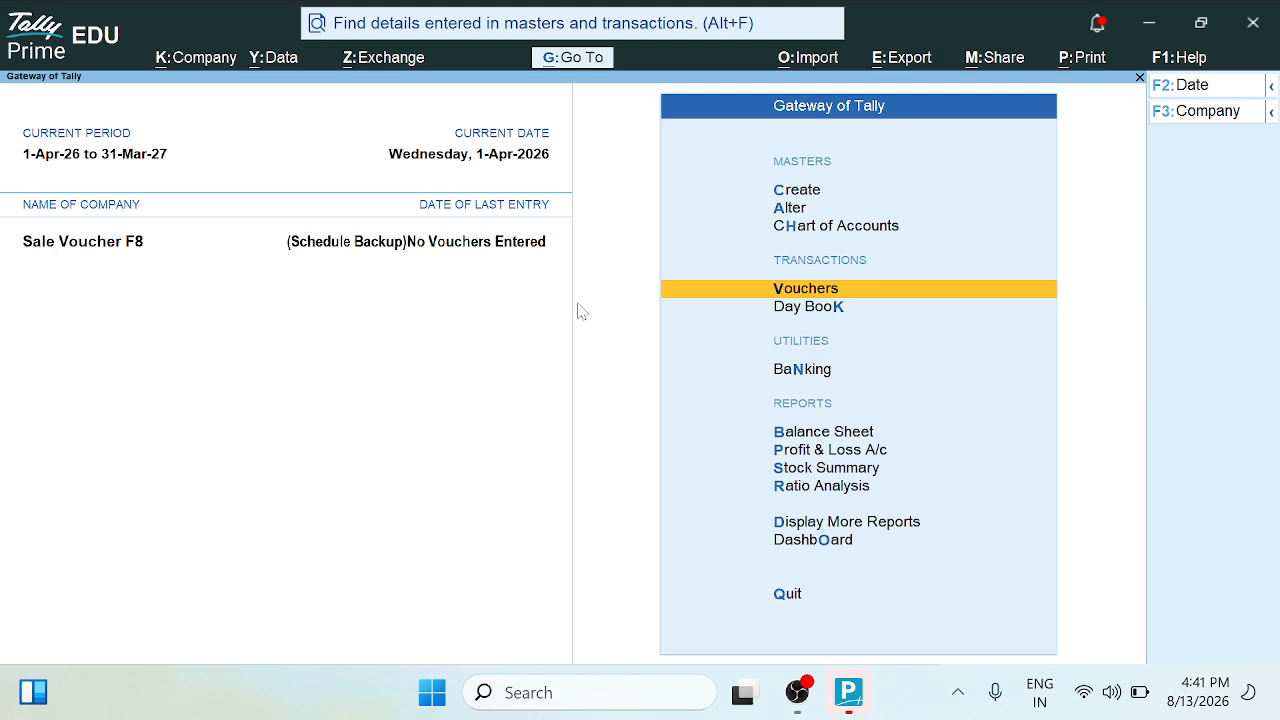
{"action": "key", "text": "Return"}
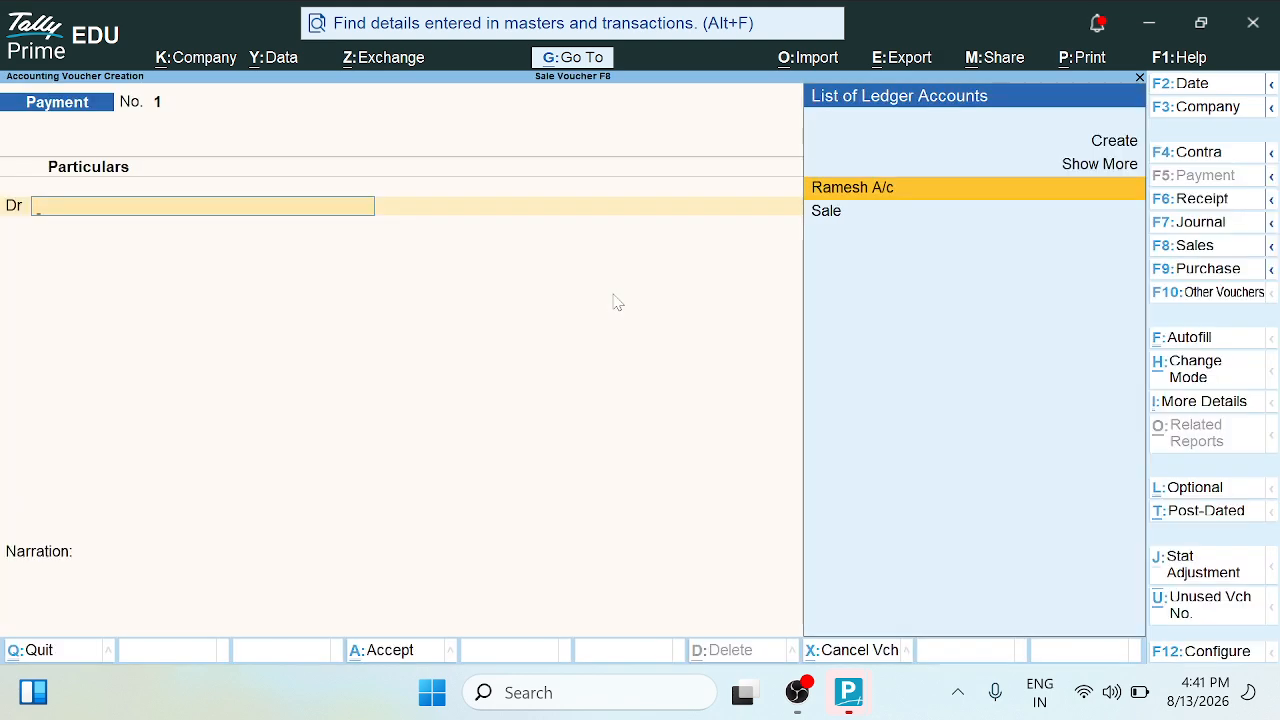
- Look through the Contra, Payment, Receipt, Journal, Sales and Purchase voucher screens one after another
{"action": "key", "text": "F4"}
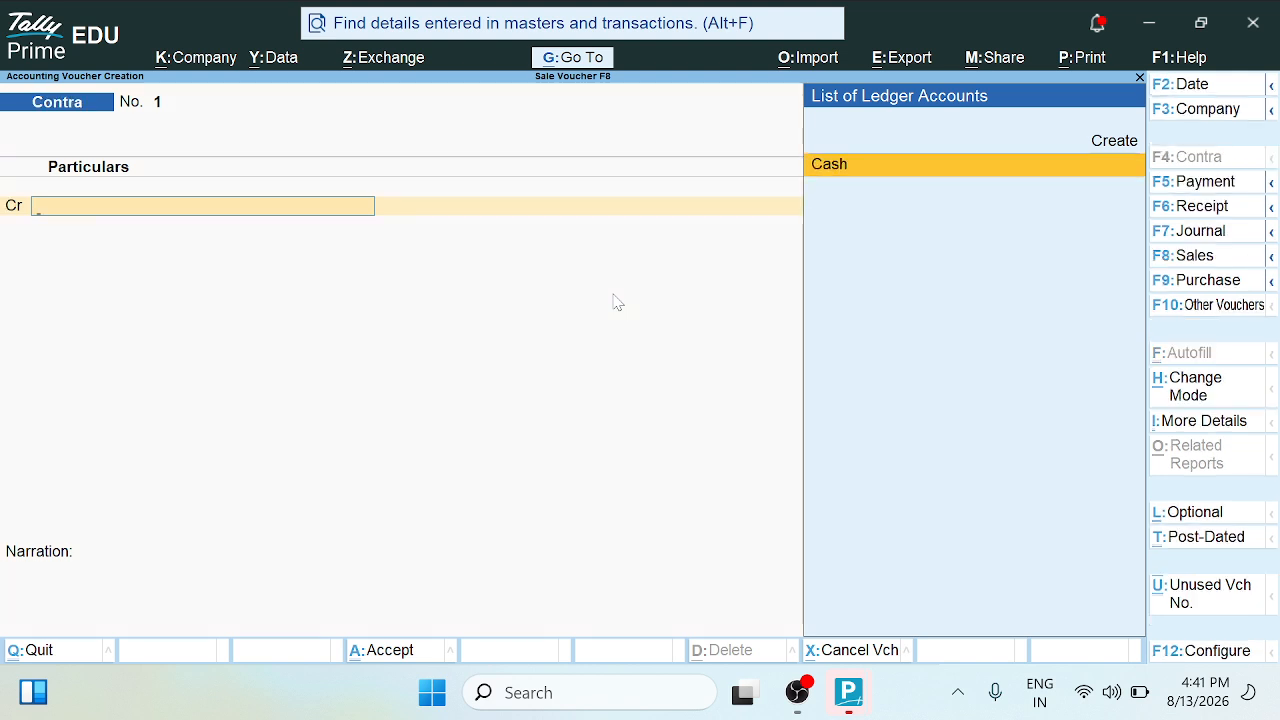
{"action": "key", "text": "F5"}
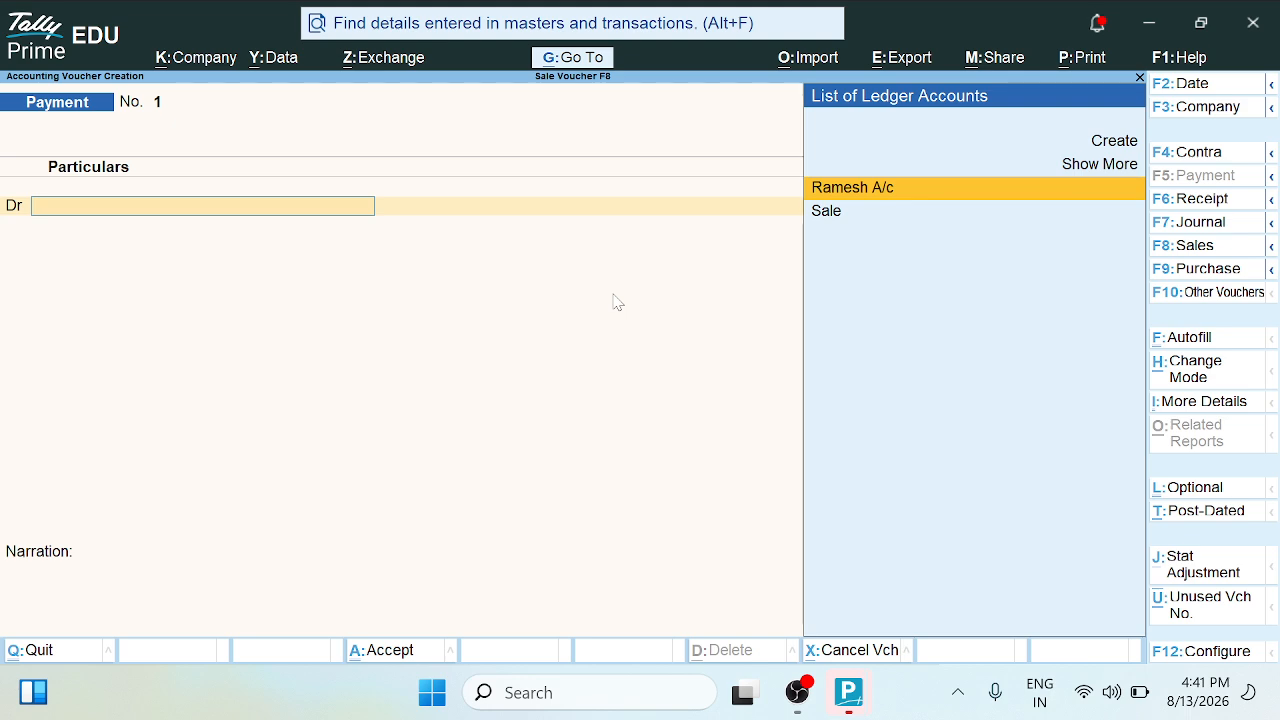
{"action": "key", "text": "F6"}
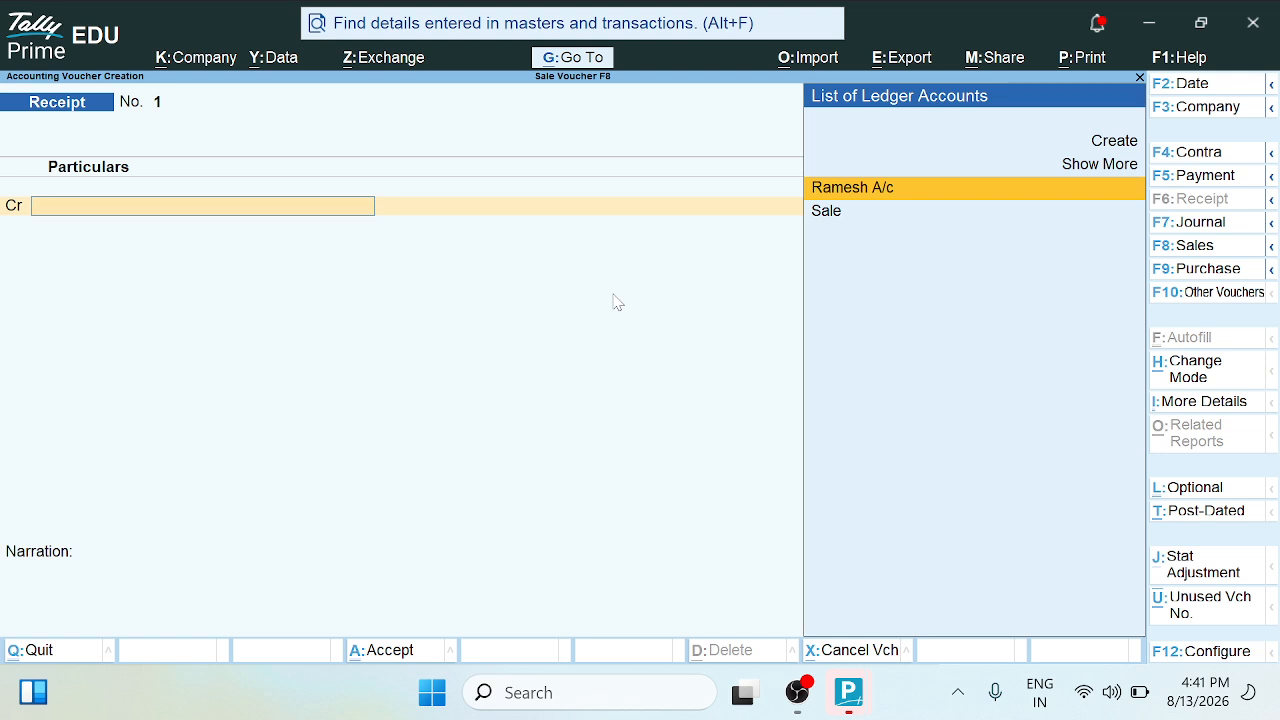
{"action": "key", "text": "F7"}
{"action": "key", "text": "F8"}
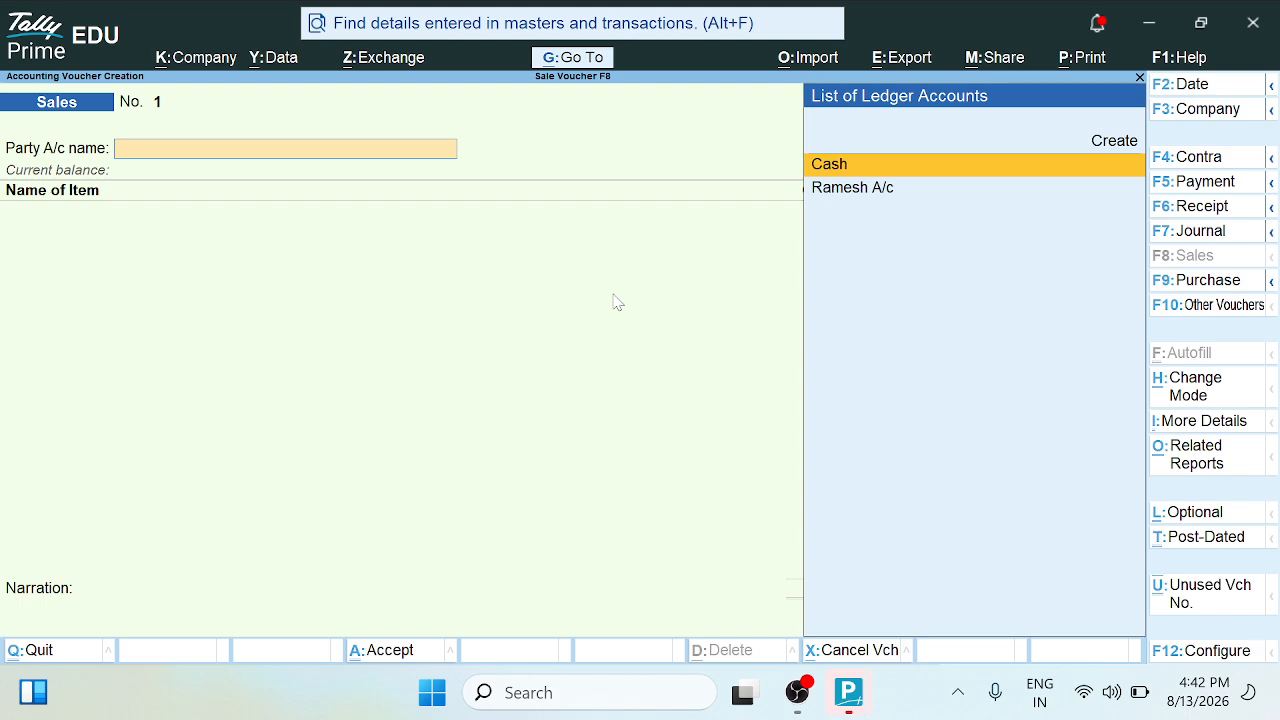
{"action": "key", "text": "F9"}
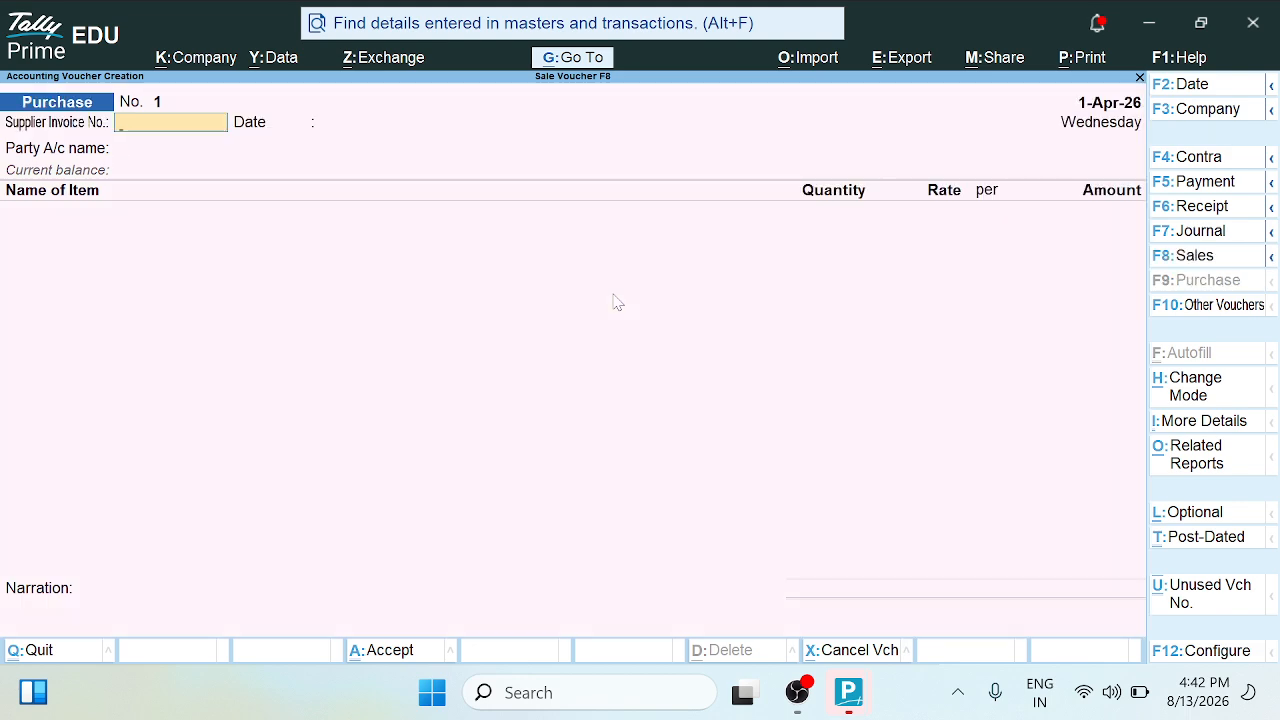
- Switch to the Sales voucher and change its mode to As Voucher
{"action": "key", "text": "F8"}
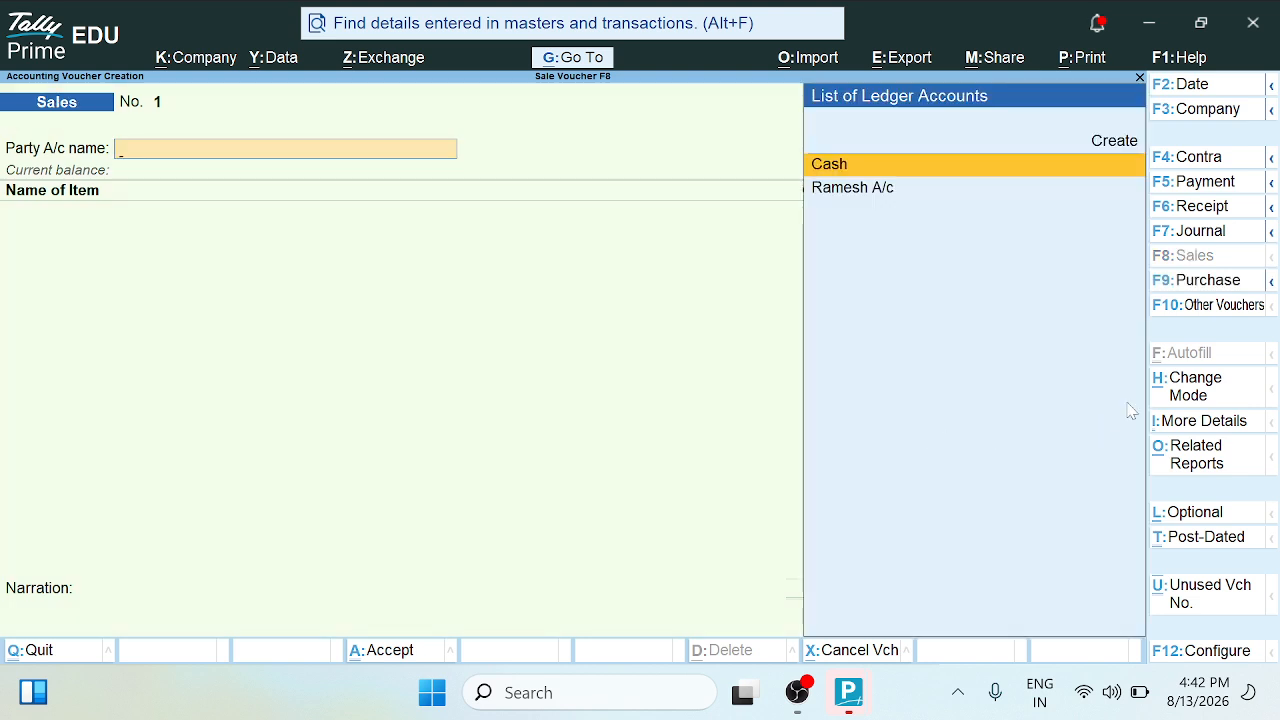
{"action": "left_click", "coordinate": [1181, 398]}
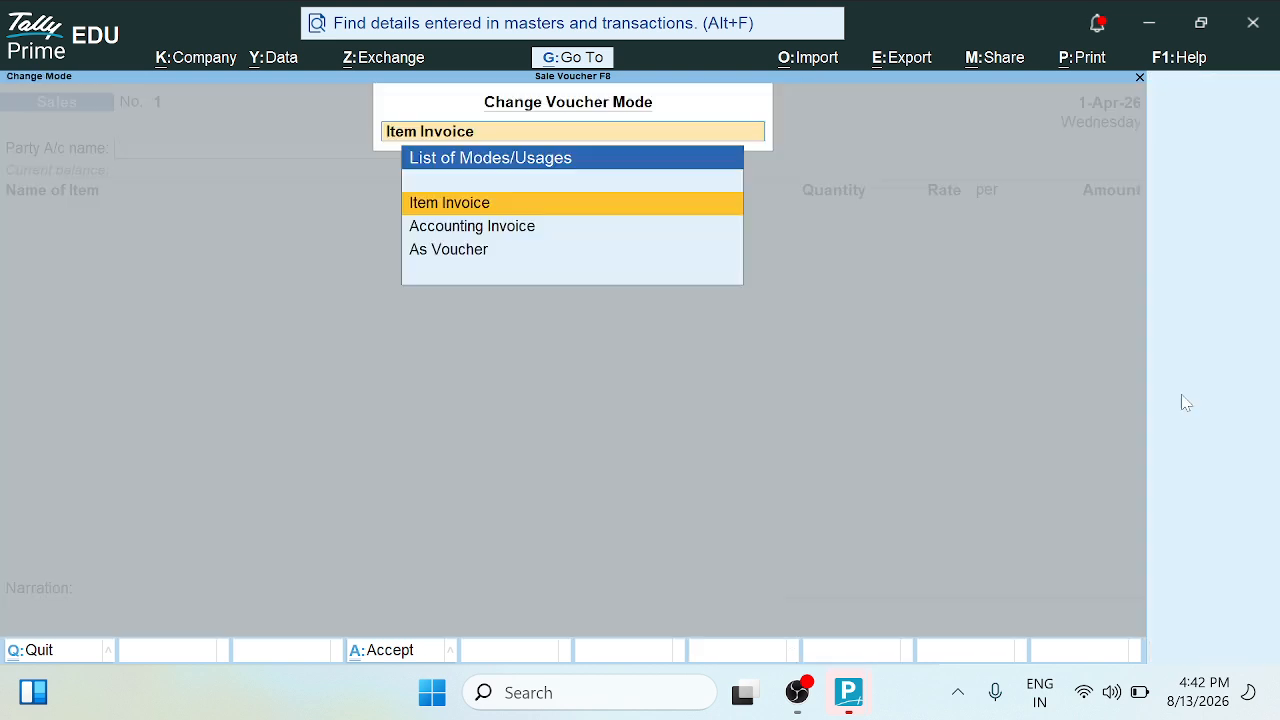
{"action": "key", "text": "Down"}
{"action": "key", "text": "Down"}
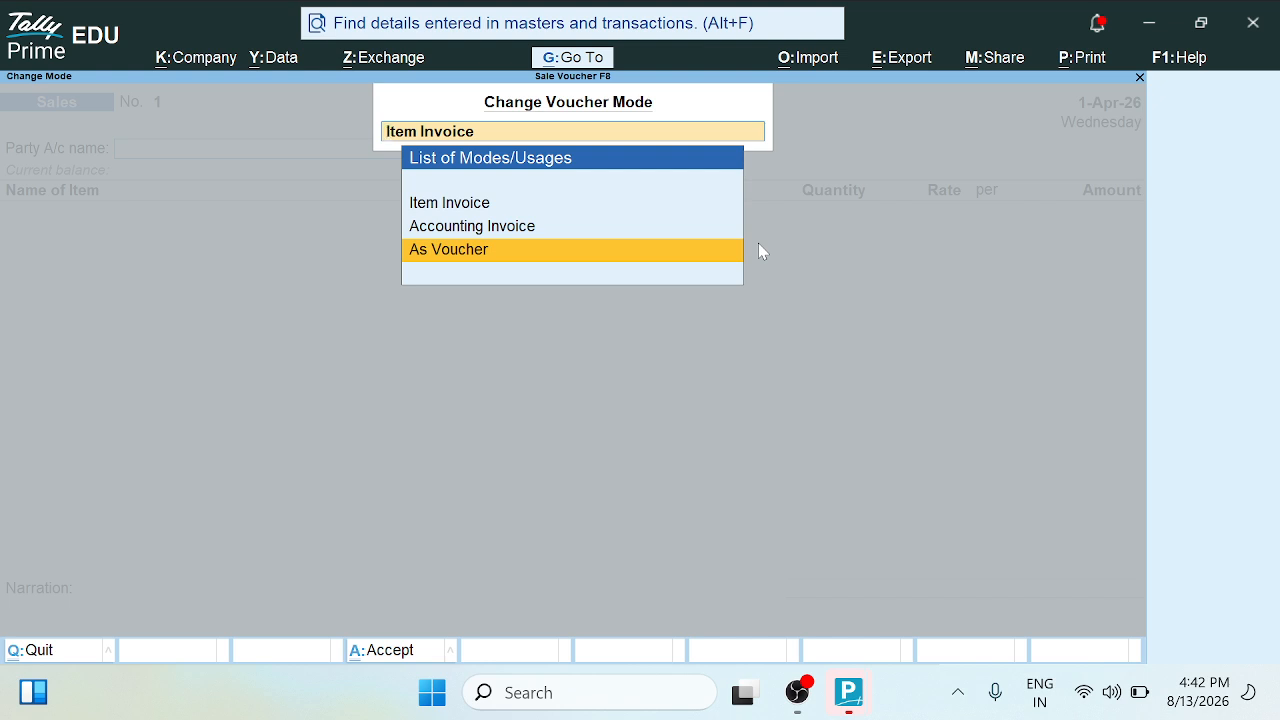
{"action": "left_click", "coordinate": [509, 255]}
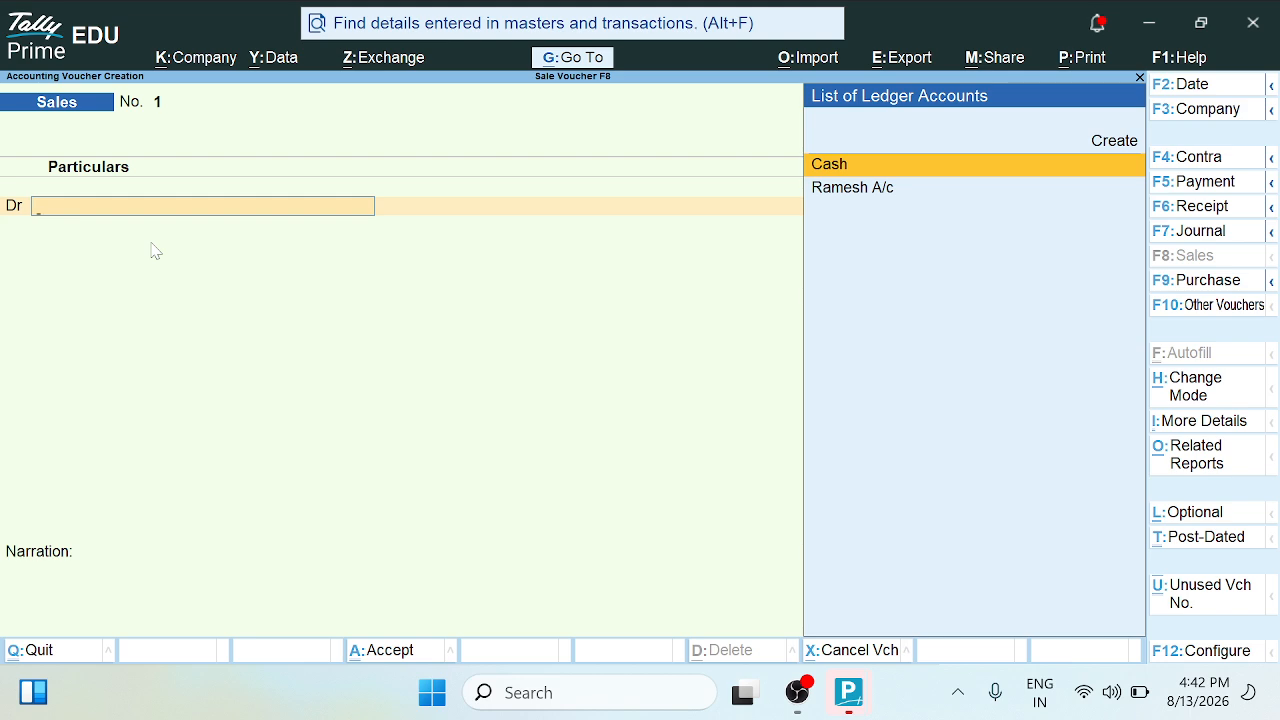
- Choose Cash as the debit ledger of the sales voucher, leaving the dispatch and party details at their defaults
{"action": "key", "text": "Return"}
{"action": "key", "text": "Return"}
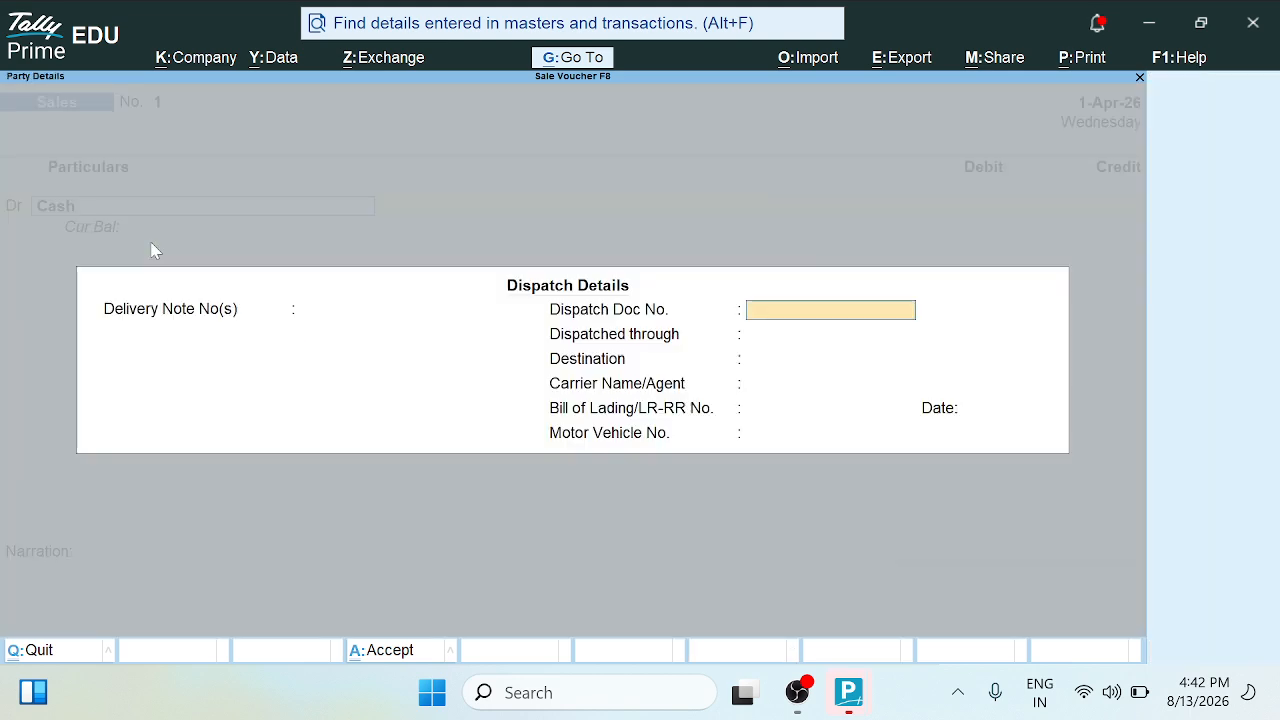
{"action": "key", "text": "Return"}
{"action": "key", "text": "Return"}
{"action": "key", "text": "Return"}
{"action": "key", "text": "Return"}
{"action": "key", "text": "Return"}
{"action": "key", "text": "Return"}
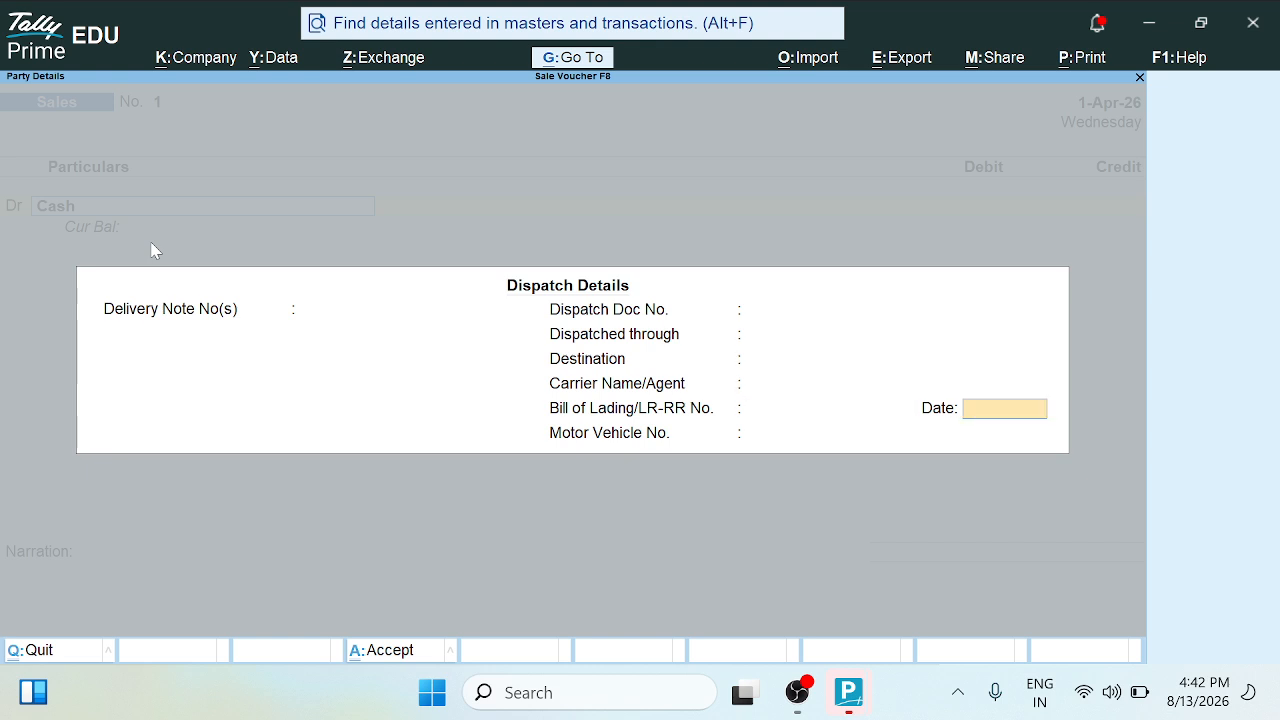
{"action": "key", "text": "Return"}
{"action": "key", "text": "Return"}
{"action": "key", "text": "Return"}
{"action": "key", "text": "Return"}
{"action": "key", "text": "Return"}
{"action": "key", "text": "Return"}
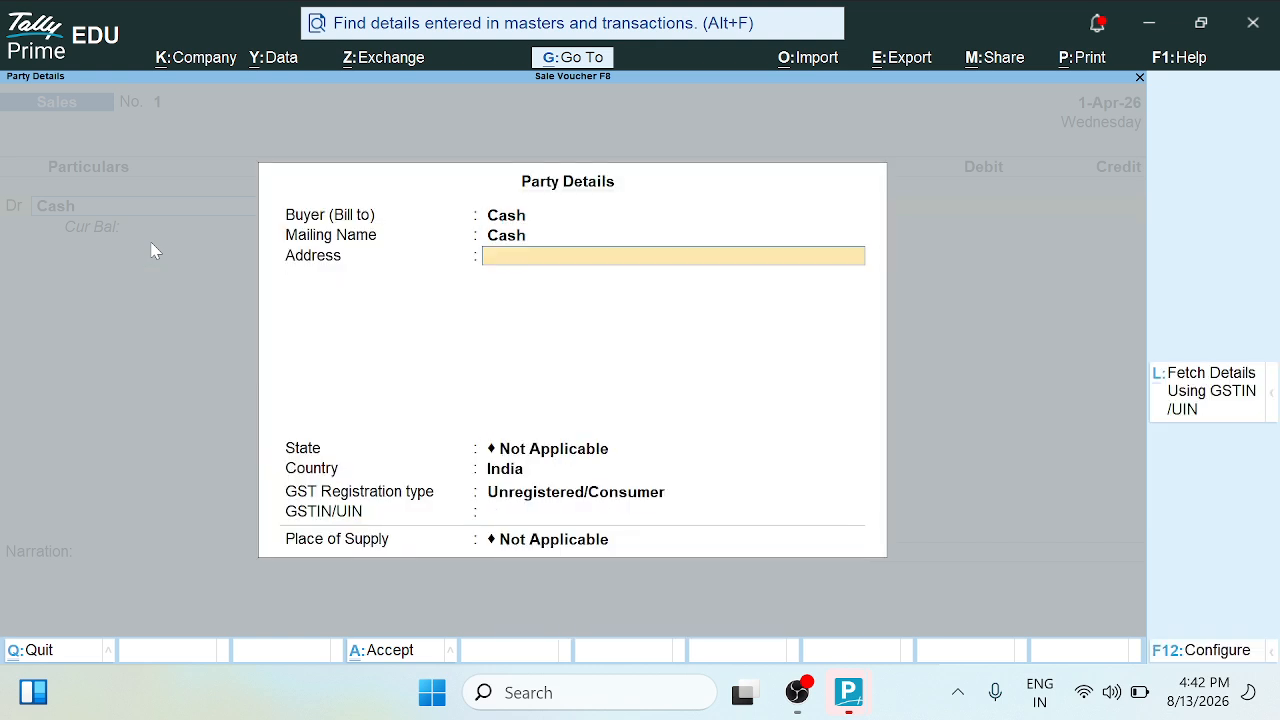
{"action": "key", "text": "Return"}
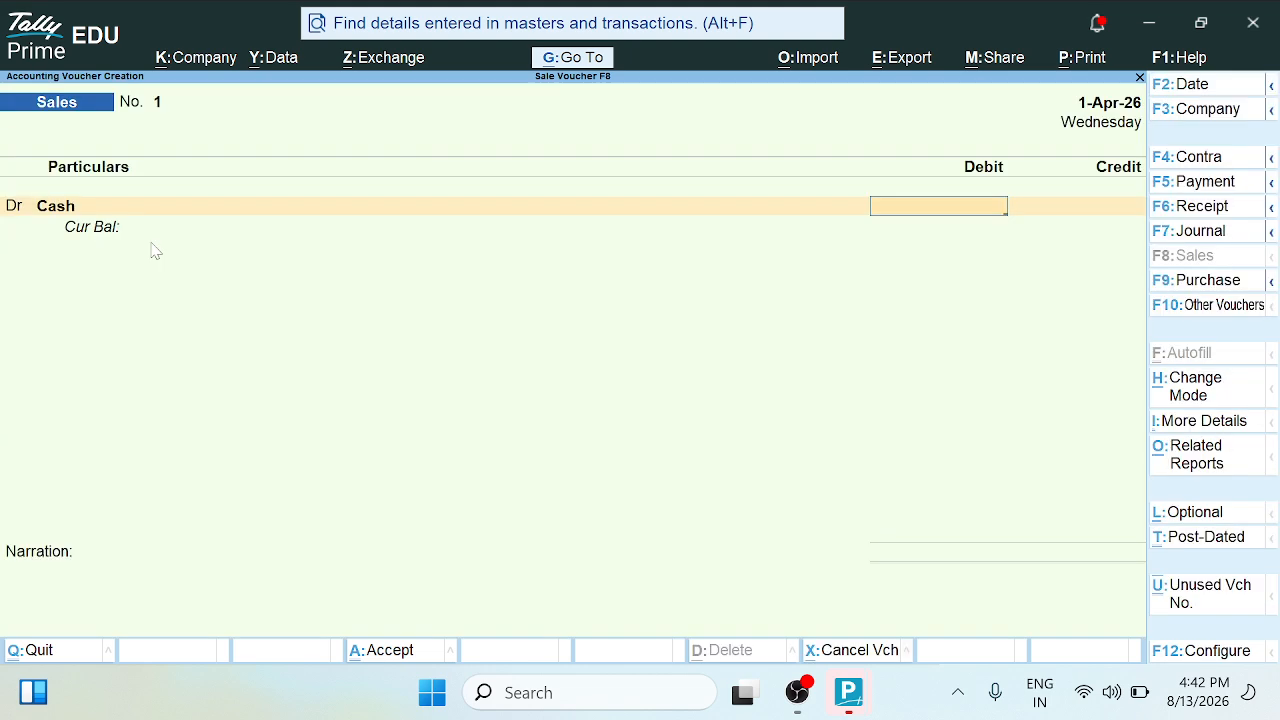
- Debit Cash with 8,000 and credit the Sale ledger with 8,000, leaving the inventory allocations empty
{"action": "type", "text": "80000"}
{"action": "key", "text": "BackSpace"}
{"action": "key", "text": "Return"}
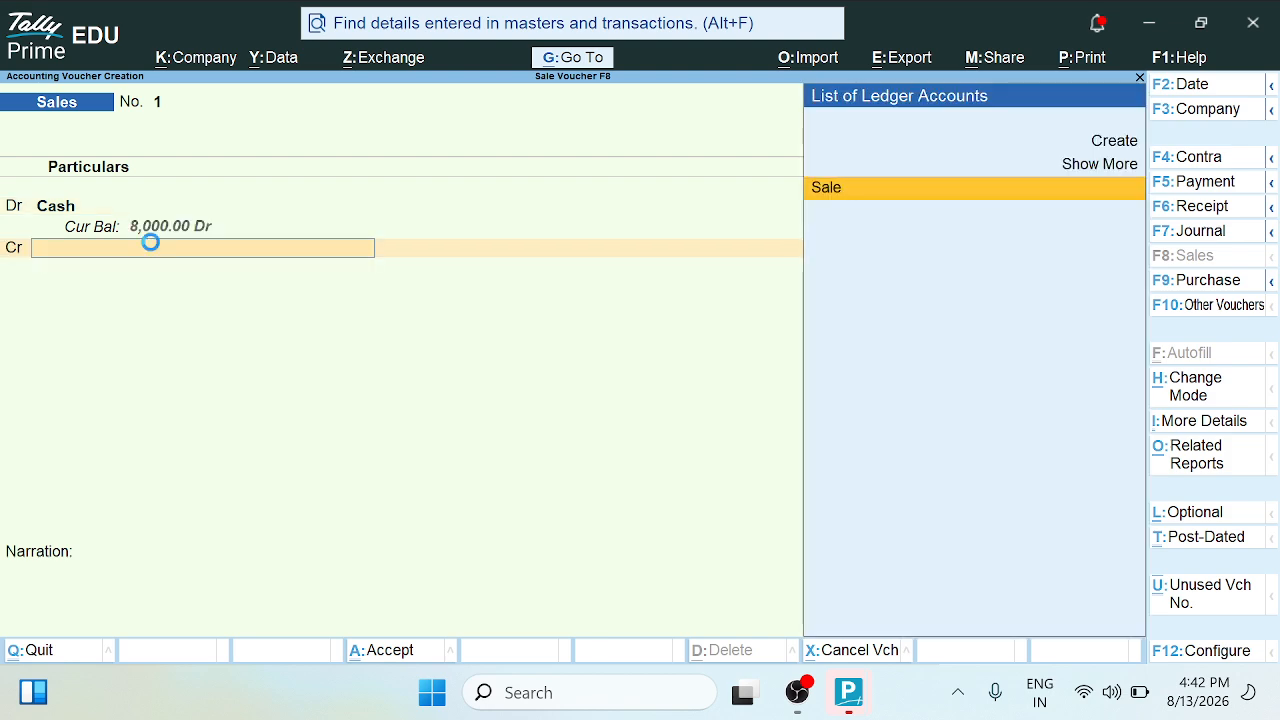
{"action": "key", "text": "Return"}
{"action": "key", "text": "Return"}
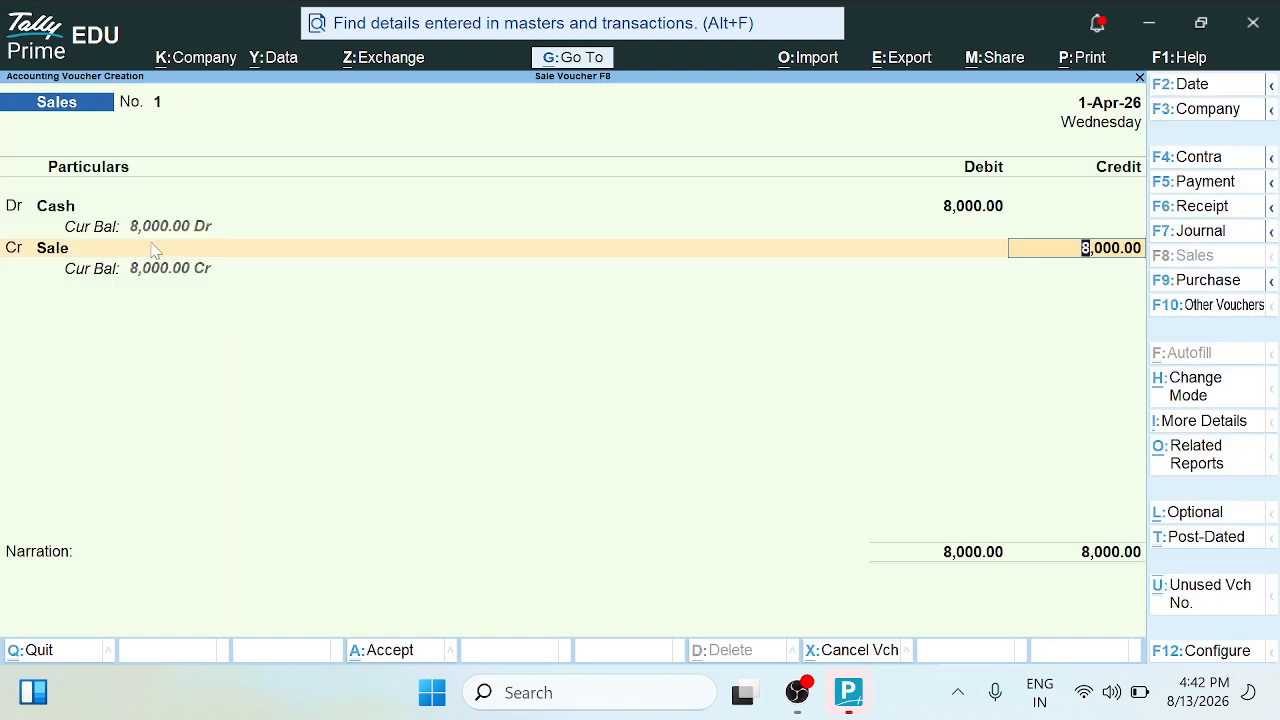
{"action": "left_click", "coordinate": [155, 250]}
{"action": "key", "text": "Return"}
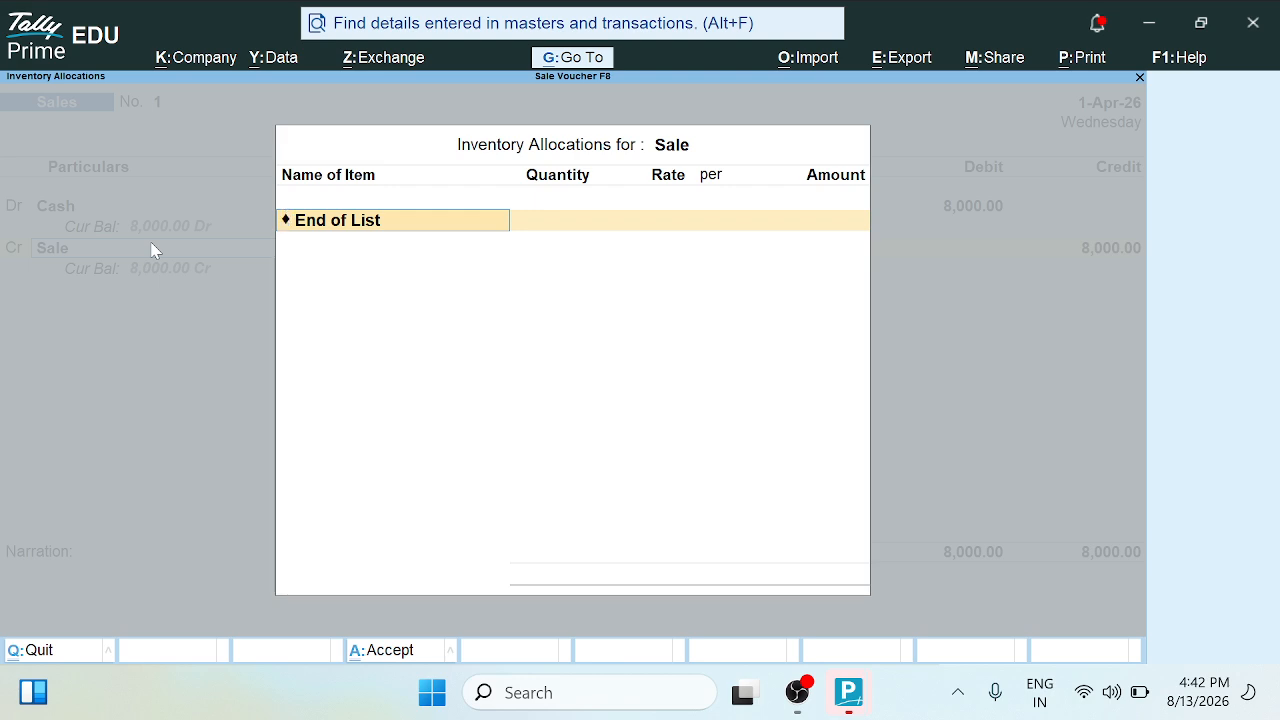
{"action": "key", "text": "Return"}
{"action": "key", "text": "Return"}
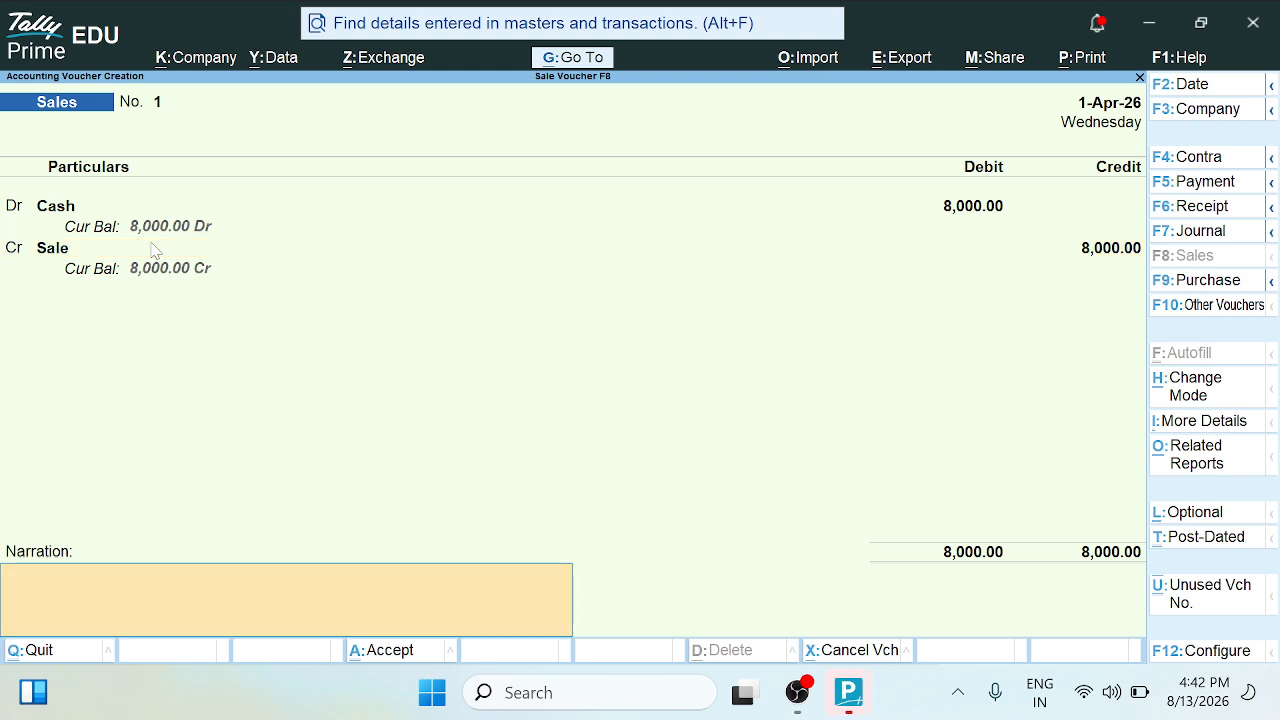
- Enter the narration "goods sold to" followed by the customer's name and save the cash sales voucher
{"action": "type", "text": "goods sold to"}
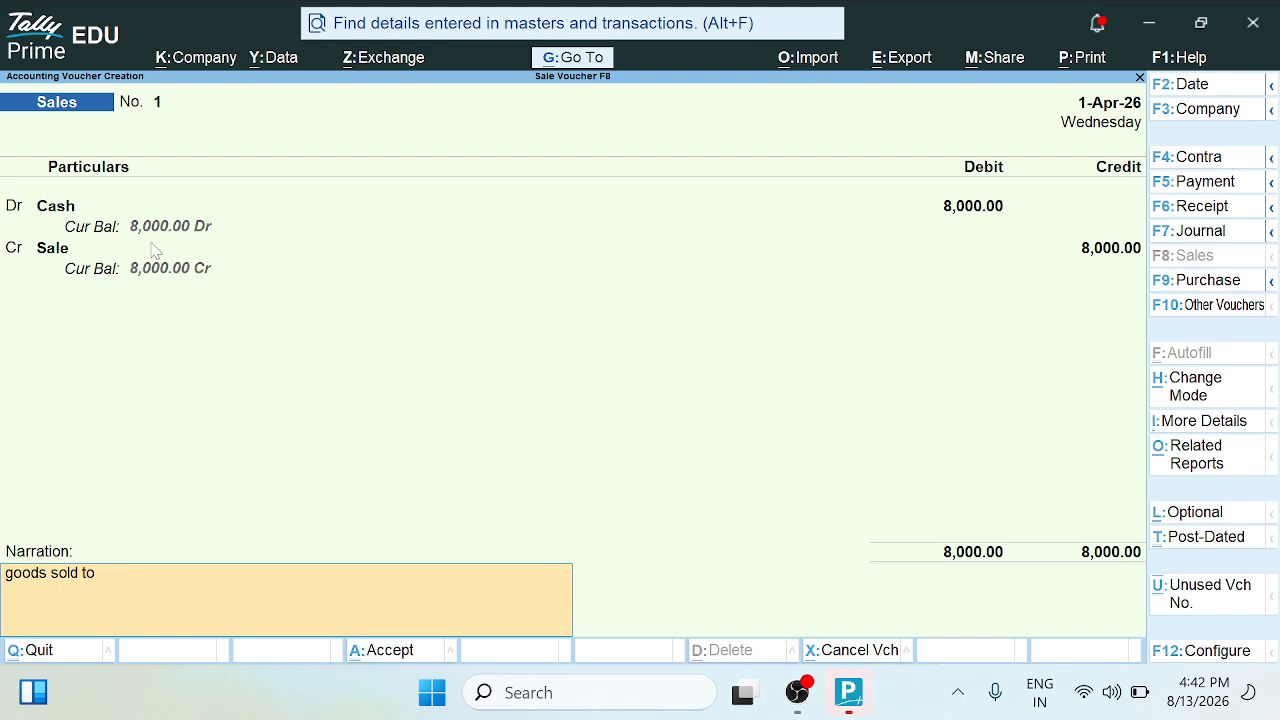
{"action": "type", "text": " ramesh."}
{"action": "key", "text": "Return"}
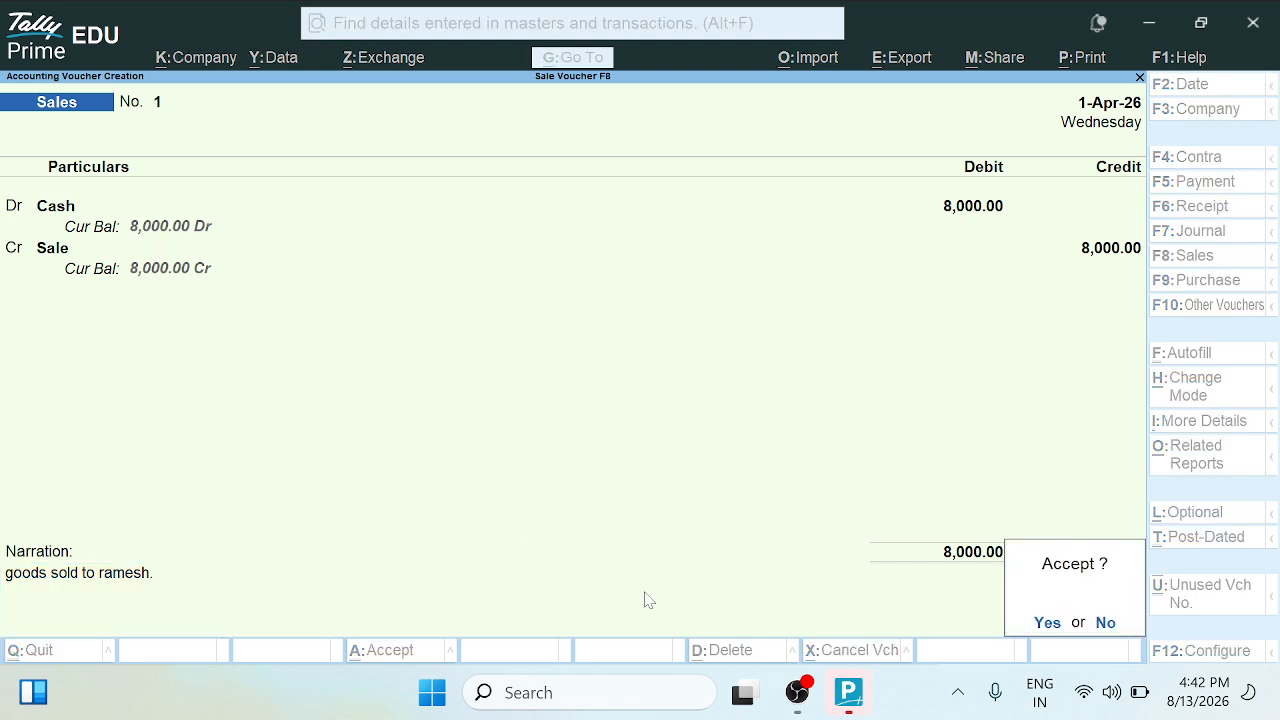
{"action": "left_click", "coordinate": [1046, 623]}
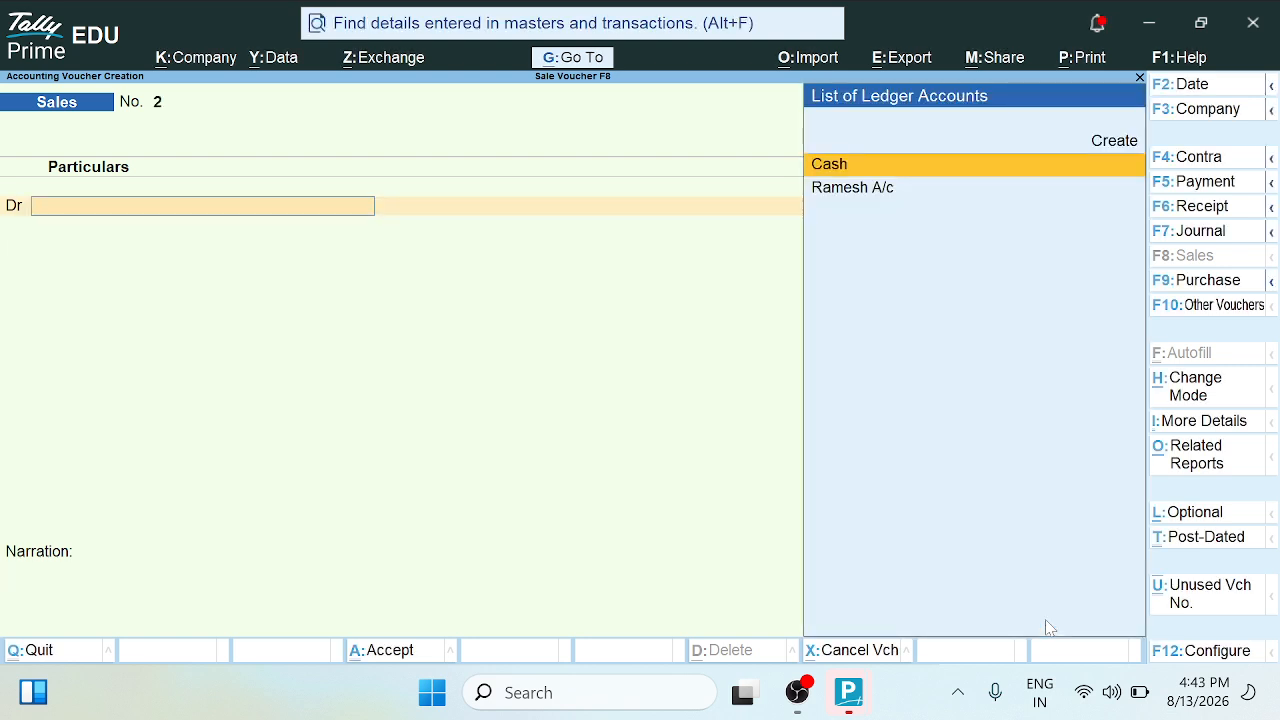
- Create a debit ledger named Sbi Bank A/c under Bank Accounts from within the voucher and save it
{"action": "key", "text": "Up"}
{"action": "key", "text": "Return"}
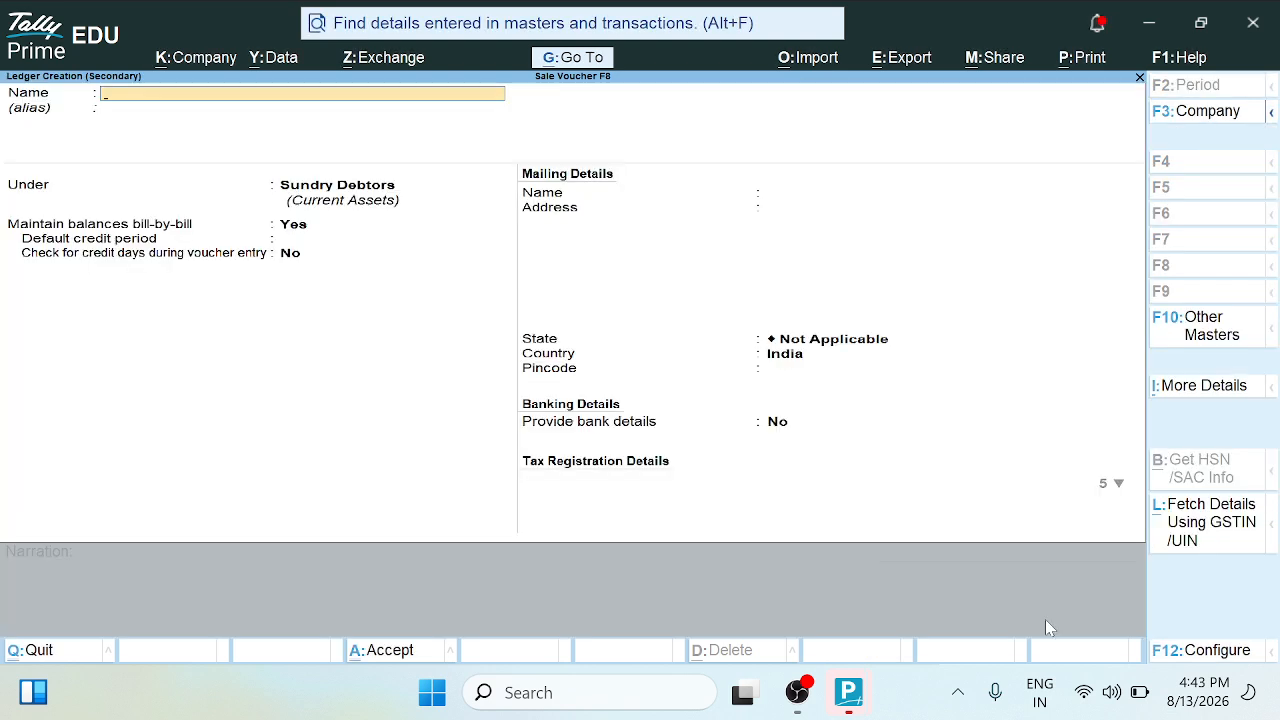
{"action": "type", "text": "Sbi Bank A/c"}
{"action": "key", "text": "Return"}
{"action": "key", "text": "Return"}
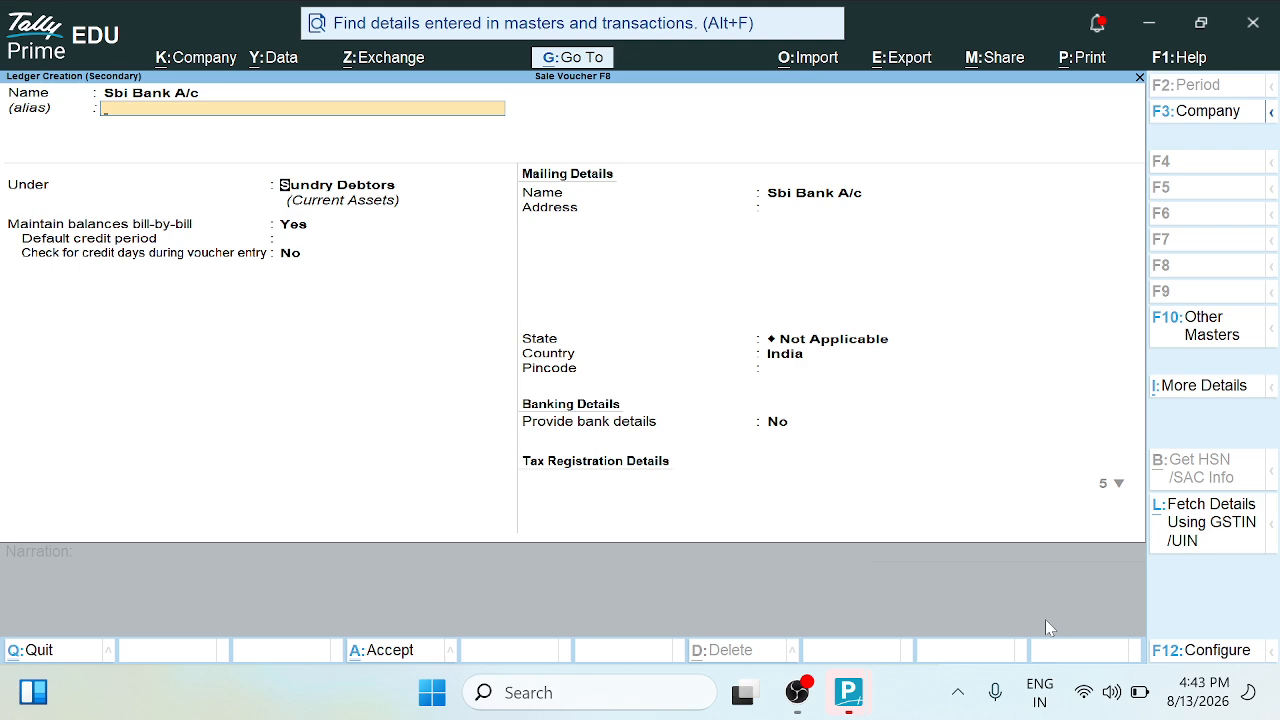
{"action": "key", "text": "Up"}
{"action": "key", "text": "Up"}
{"action": "key", "text": "Up"}
{"action": "key", "text": "Up"}
{"action": "key", "text": "Up"}
{"action": "key", "text": "Up"}
{"action": "key", "text": "Up"}
{"action": "key", "text": "Up"}
{"action": "key", "text": "Up"}
{"action": "key", "text": "Up"}
{"action": "key", "text": "Up"}
{"action": "key", "text": "Up"}
{"action": "key", "text": "Up"}
{"action": "key", "text": "Up"}
{"action": "key", "text": "Up"}
{"action": "key", "text": "Up"}
{"action": "key", "text": "Up"}
{"action": "key", "text": "Up"}
{"action": "key", "text": "Up"}
{"action": "key", "text": "Up"}
{"action": "key", "text": "Up"}
{"action": "key", "text": "Up"}
{"action": "key", "text": "Up"}
{"action": "key", "text": "Up"}
{"action": "key", "text": "Up"}
{"action": "key", "text": "Up"}
{"action": "key", "text": "Up"}
{"action": "key", "text": "Up"}
{"action": "key", "text": "Up"}
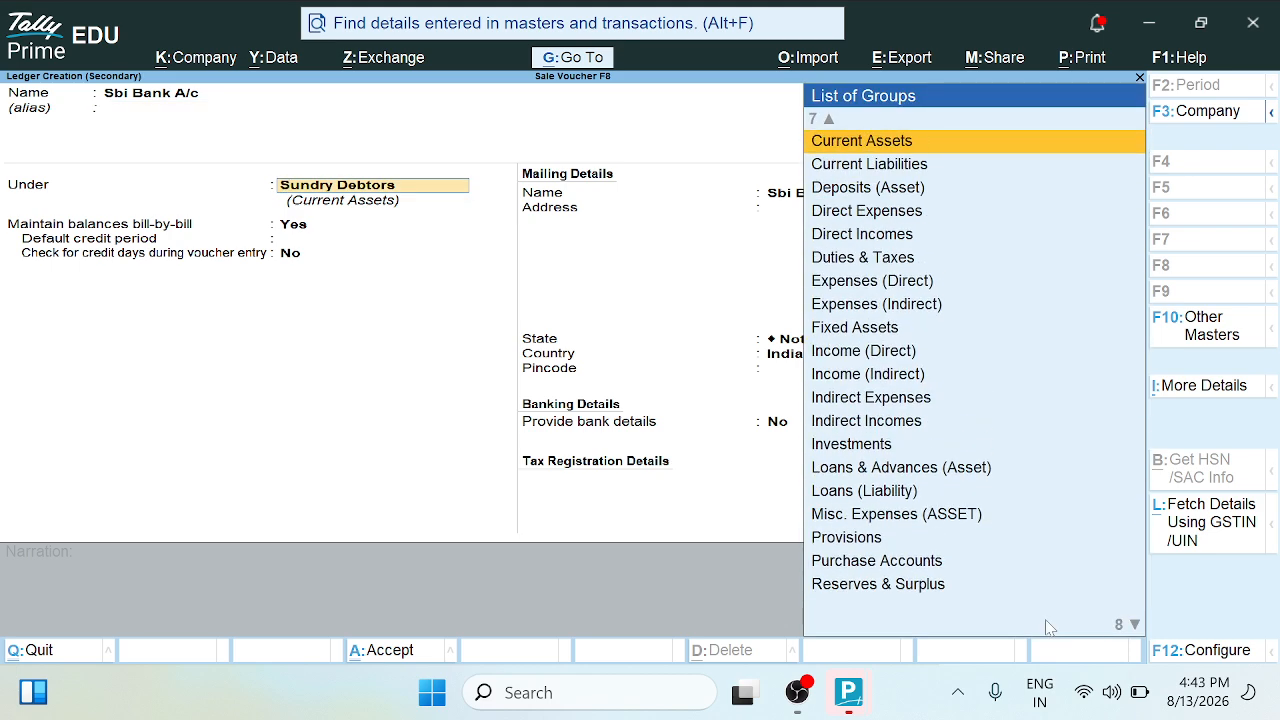
{"action": "key", "text": "Down"}
{"action": "key", "text": "Return"}
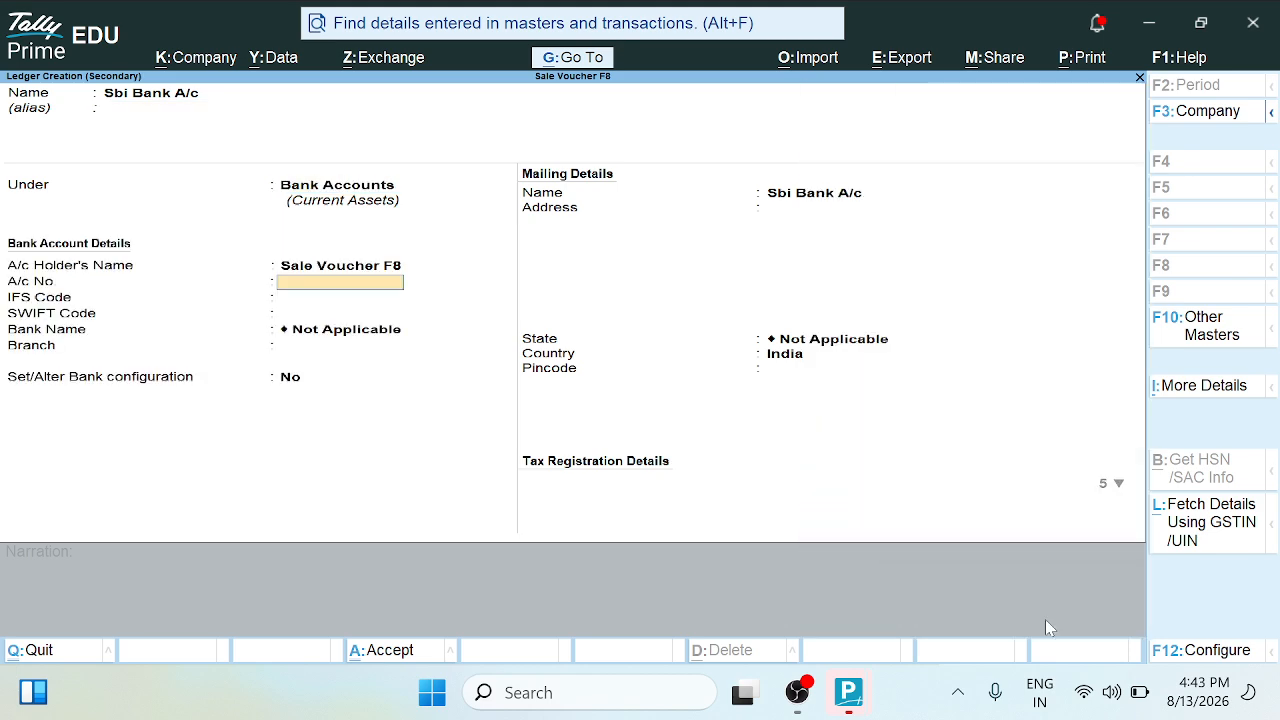
{"action": "key", "text": "ctrl+a"}
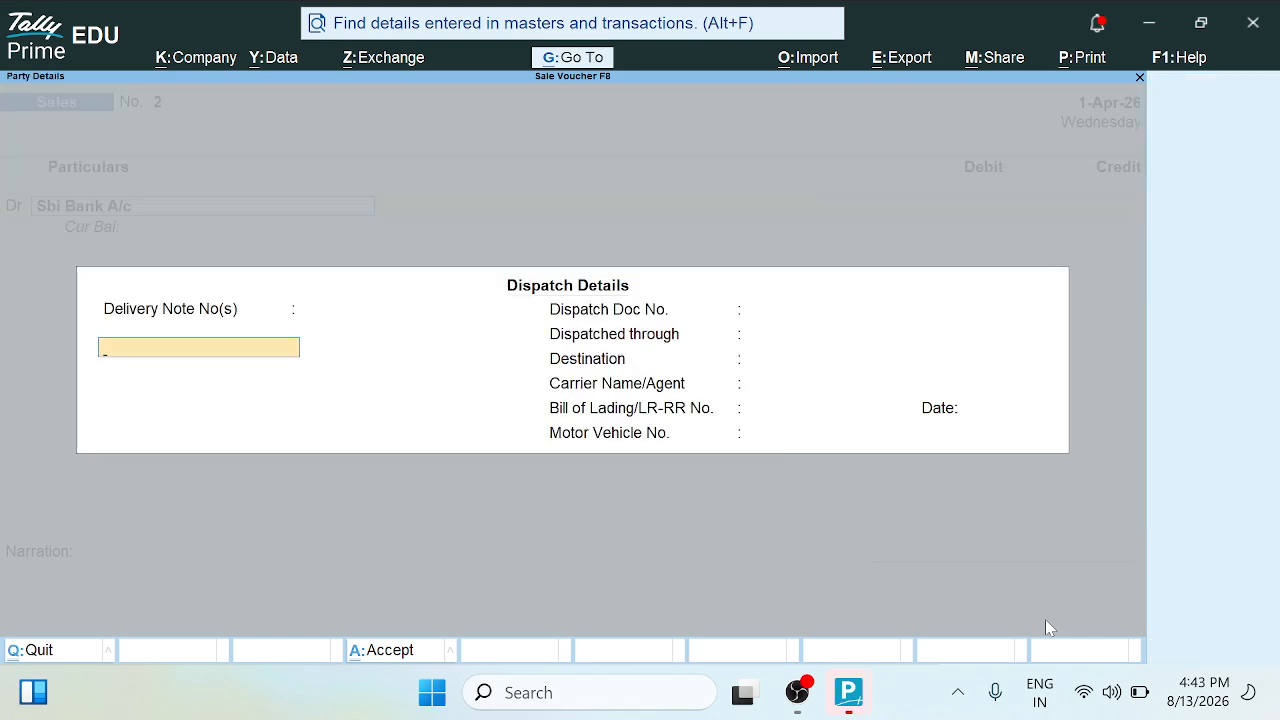
- Accept the default dispatch and party details, then debit Sbi Bank A/c with 10,000 as a Cheque/DD transaction without instrument details
{"action": "key", "text": "ctrl+a"}
{"action": "key", "text": "ctrl+a"}
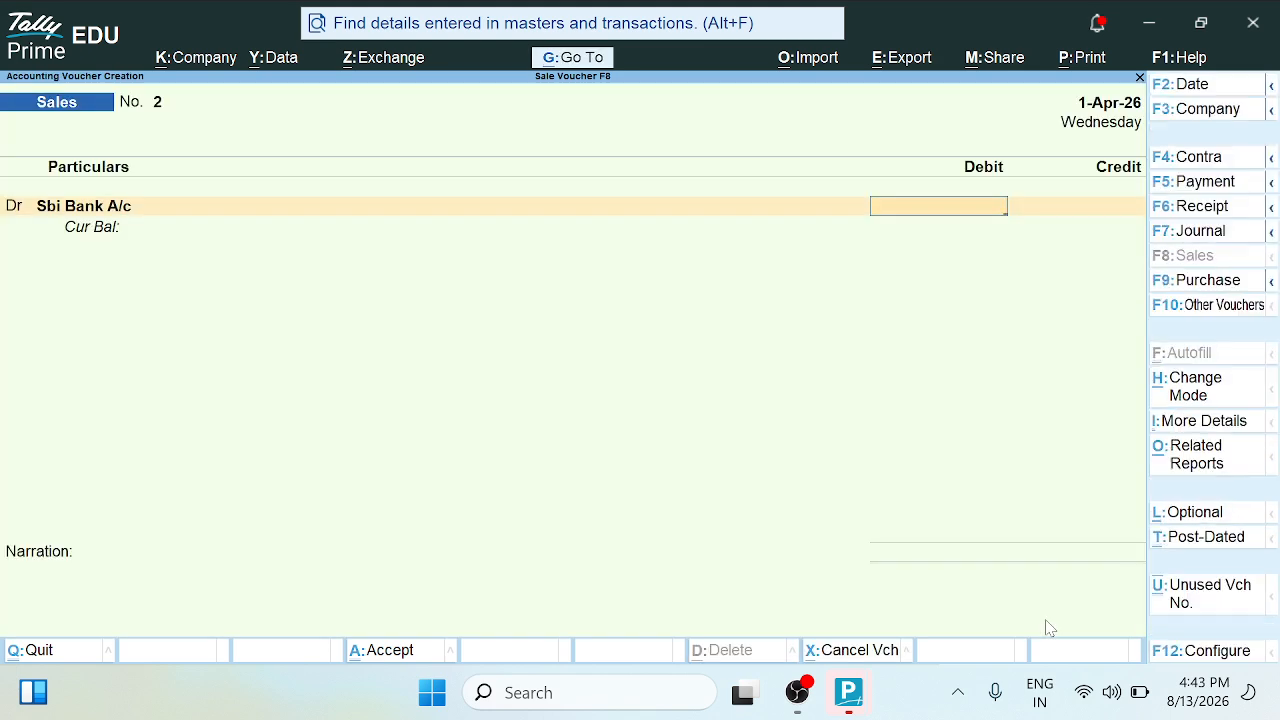
{"action": "type", "text": "10,000"}
{"action": "key", "text": "Return"}
{"action": "key", "text": "Return"}
{"action": "key", "text": "Return"}
{"action": "key", "text": "Return"}
{"action": "key", "text": "Return"}
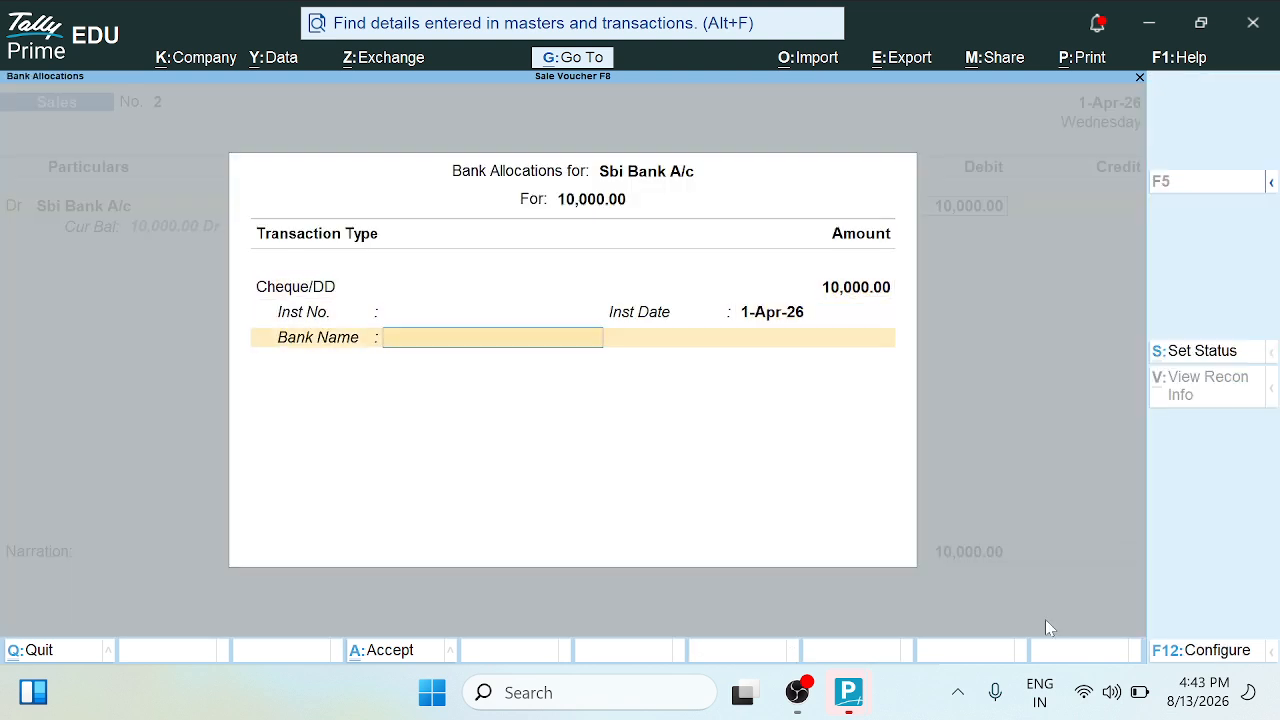
{"action": "key", "text": "Return"}
- Credit the Sale ledger with 10,000, leaving its inventory allocations empty
{"action": "key", "text": "Return"}
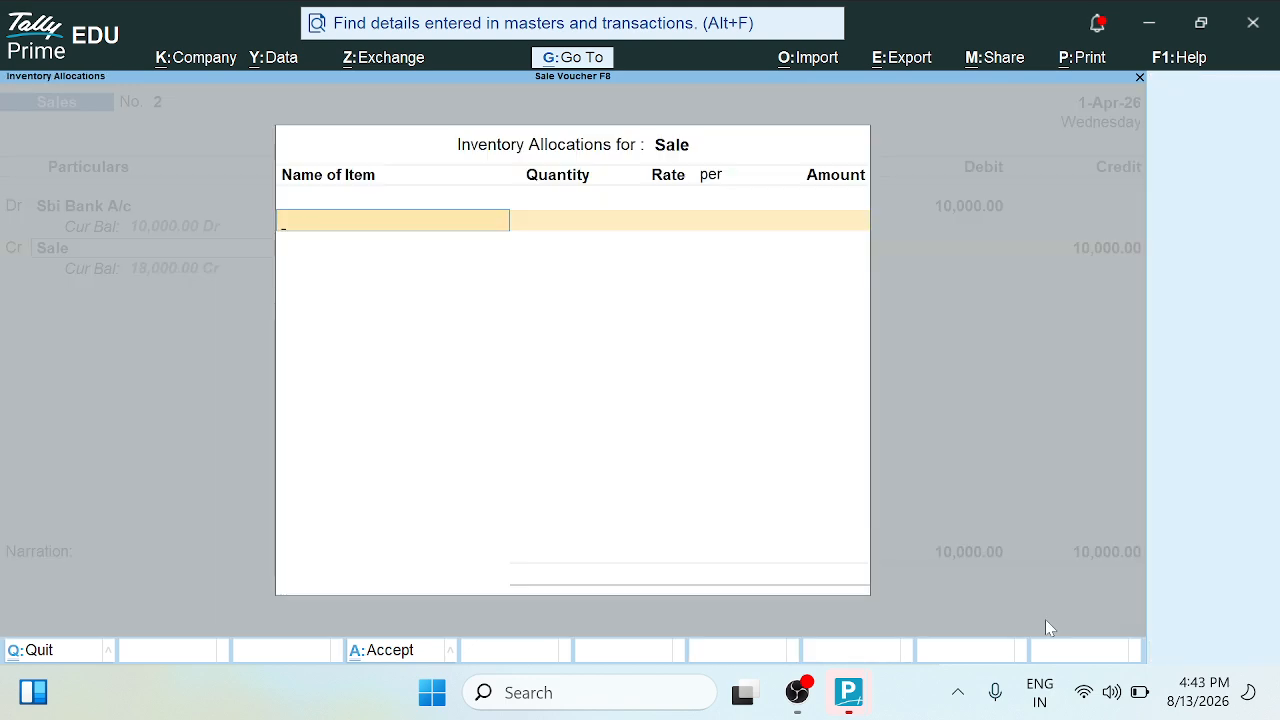
{"action": "key", "text": "Escape"}
{"action": "key", "text": "Return"}
- Enter a narration that goods were sold to the named customer, "rs 10,000 and payment made by sbi.", and save the voucher
{"action": "type", "text": "g"}
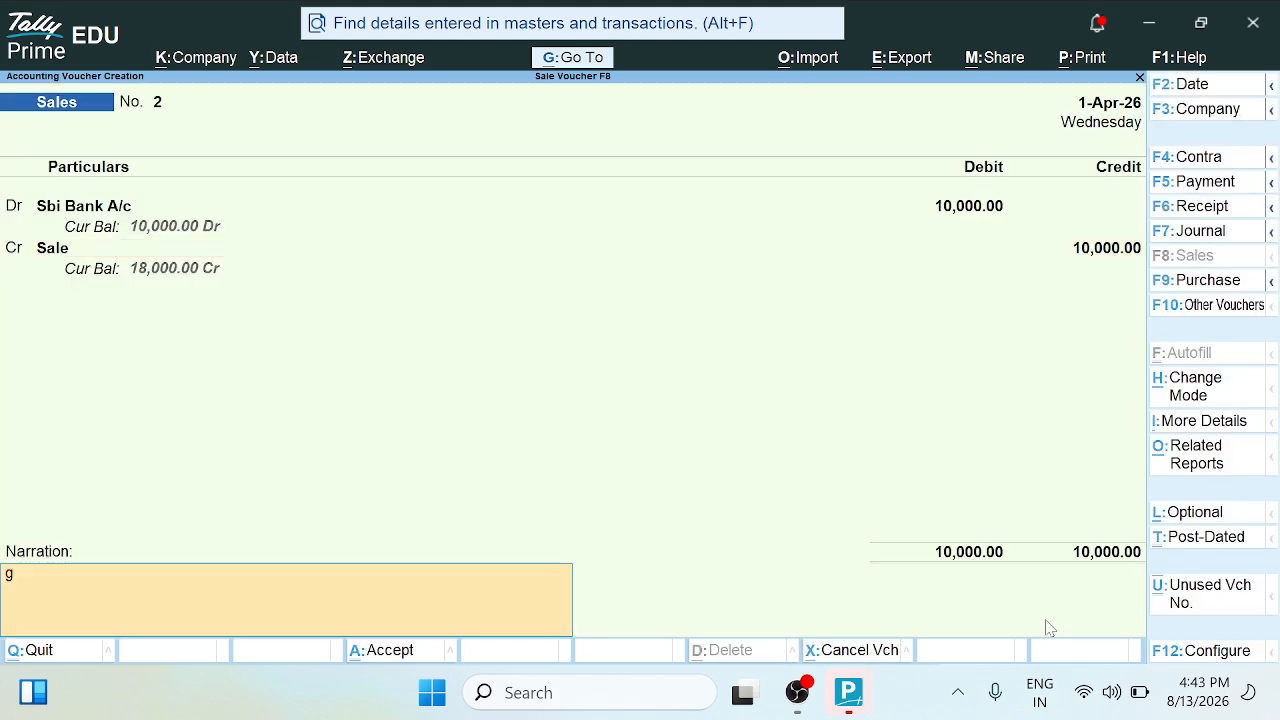
{"action": "type", "text": "oods sold to"}
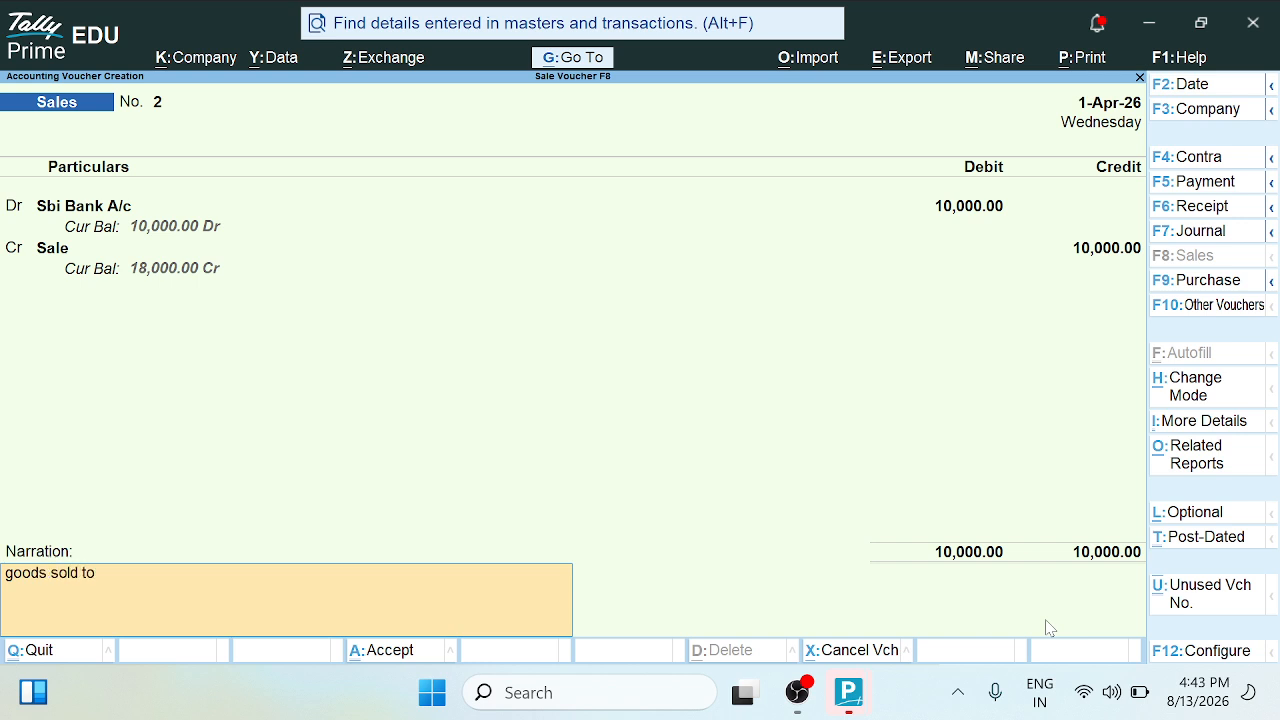
{"action": "type", "text": " kamal rs 10,000 abou"}
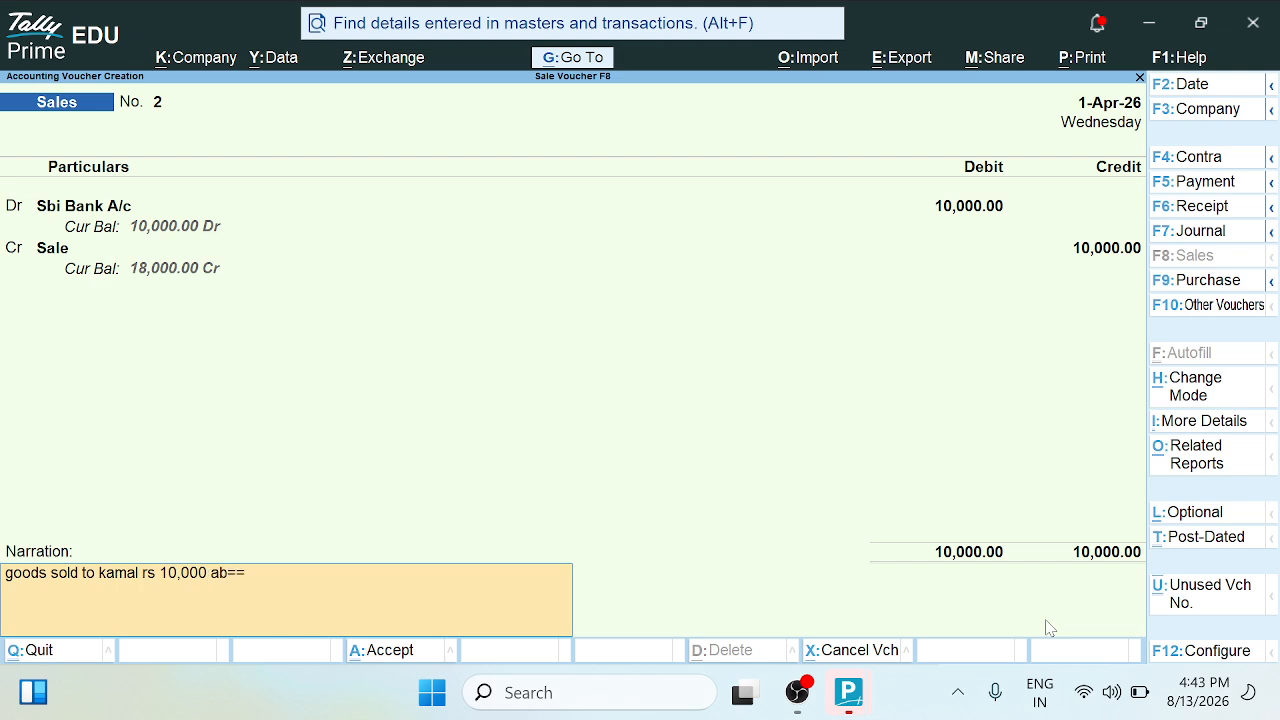
{"action": "key", "text": "BackSpace"}
{"action": "key", "text": "BackSpace"}
{"action": "key", "text": "BackSpace"}
{"action": "key", "text": "BackSpace"}
{"action": "key", "text": "BackSpace"}
{"action": "type", "text": "and payment made by c"}
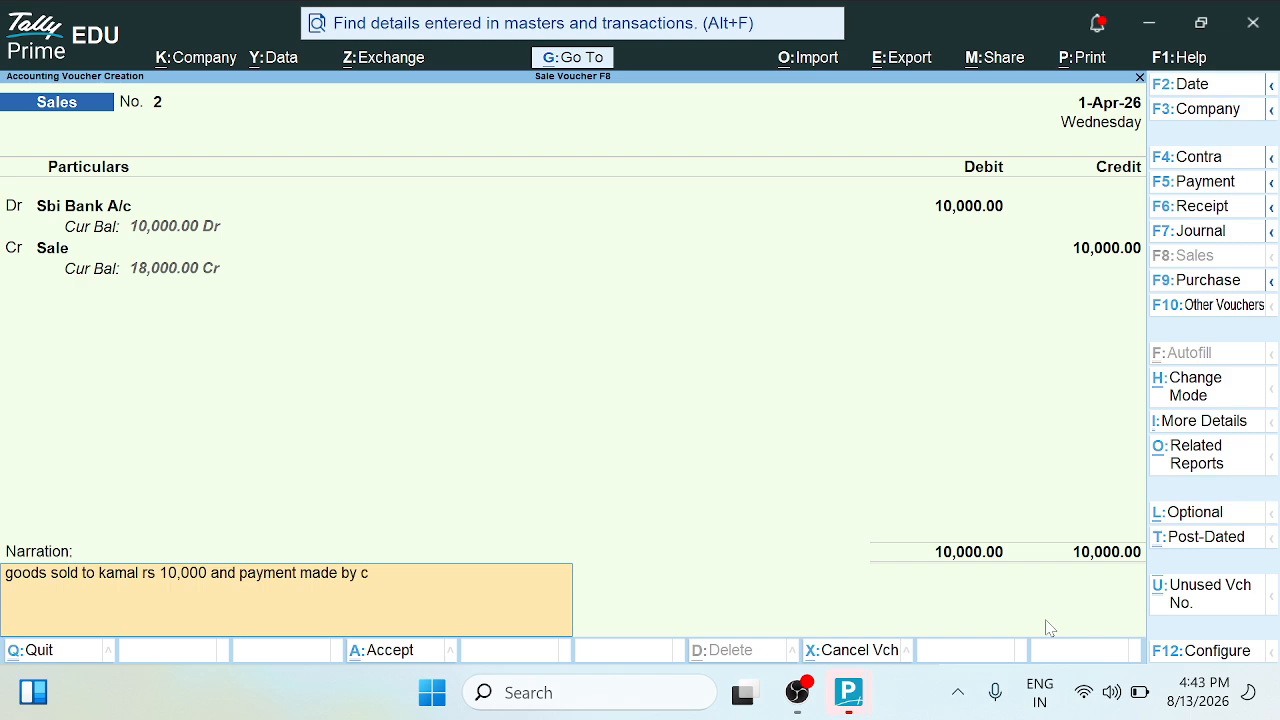
{"action": "key", "text": "BackSpace"}
{"action": "type", "text": "sbu"}
{"action": "key", "text": "BackSpace"}
{"action": "key", "text": "Return"}
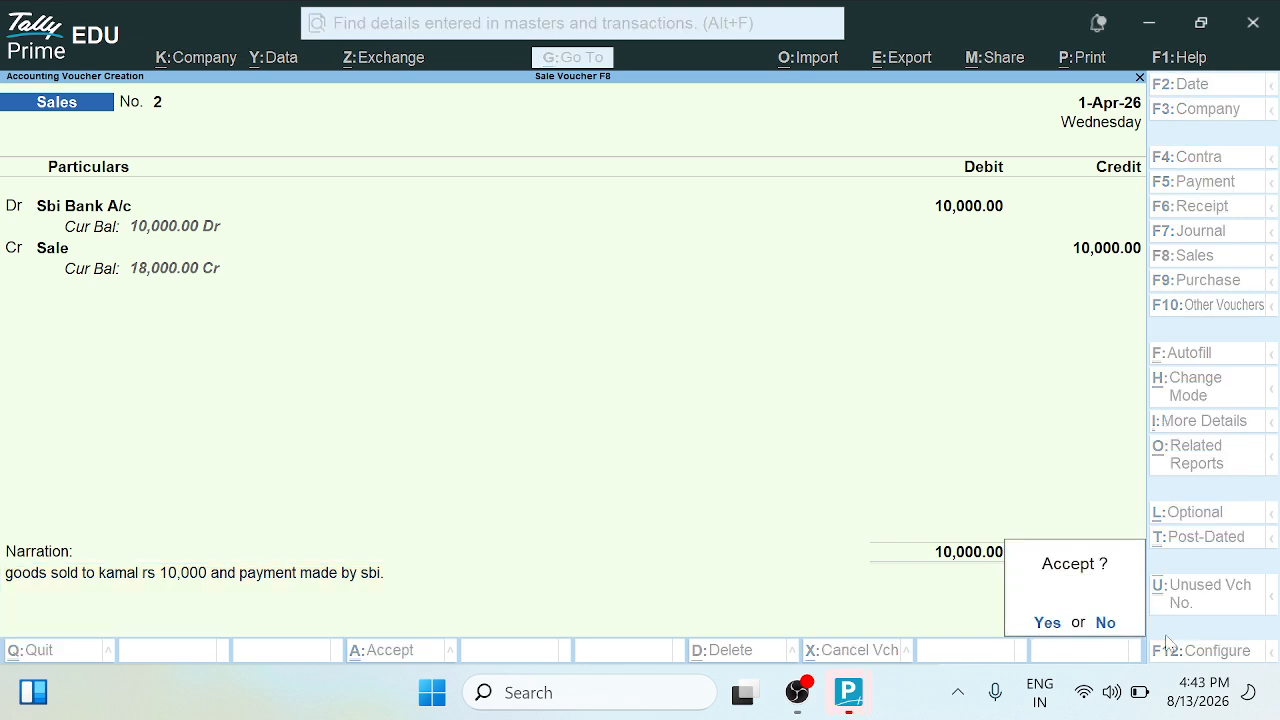
{"action": "left_click", "coordinate": [1047, 623]}
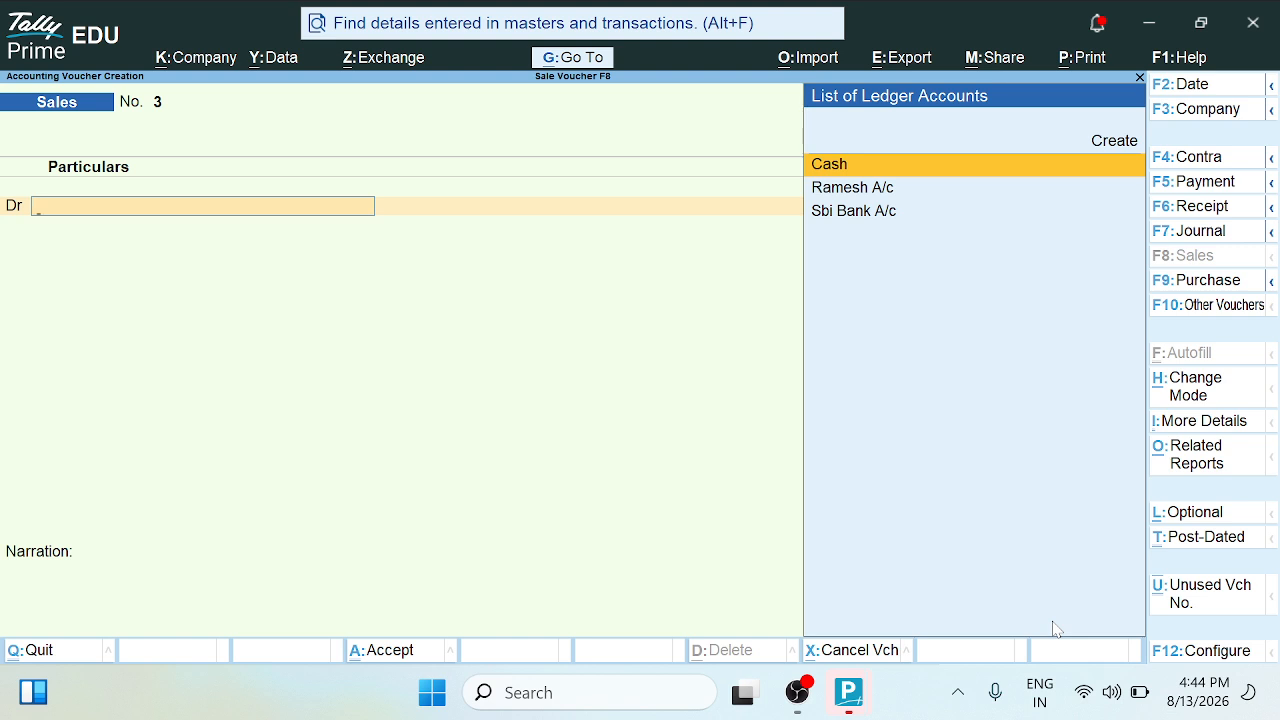
- Create a ledger with the credit customer's name followed by A/c under Sundry Debtors from within the third voucher and save it
{"action": "key", "text": "Up"}
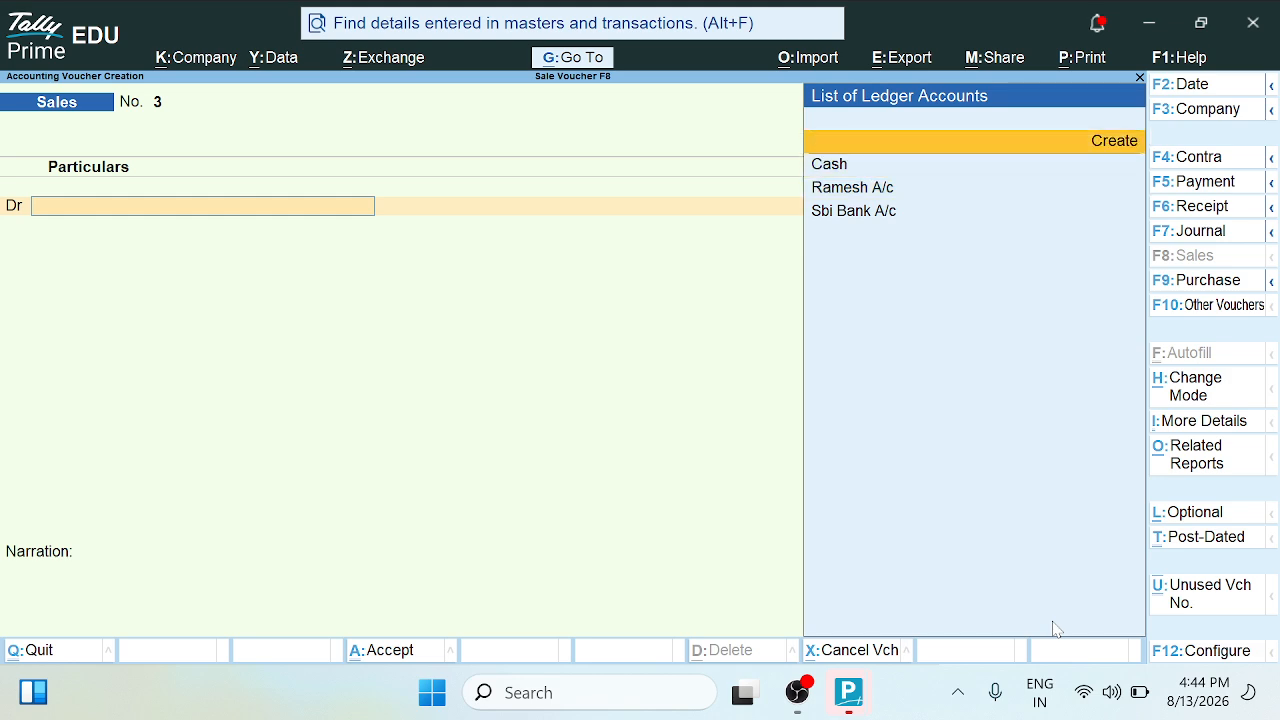
{"action": "key", "text": "Return"}
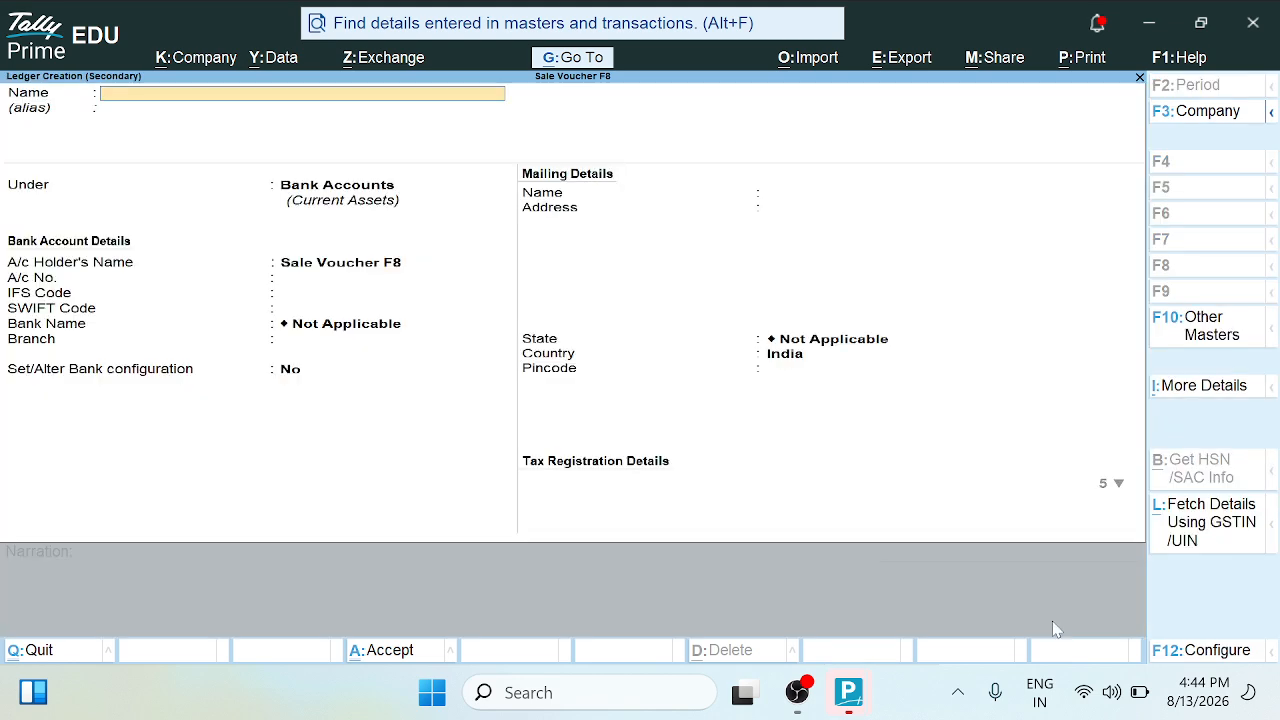
{"action": "type", "text": "Sunil a/"}
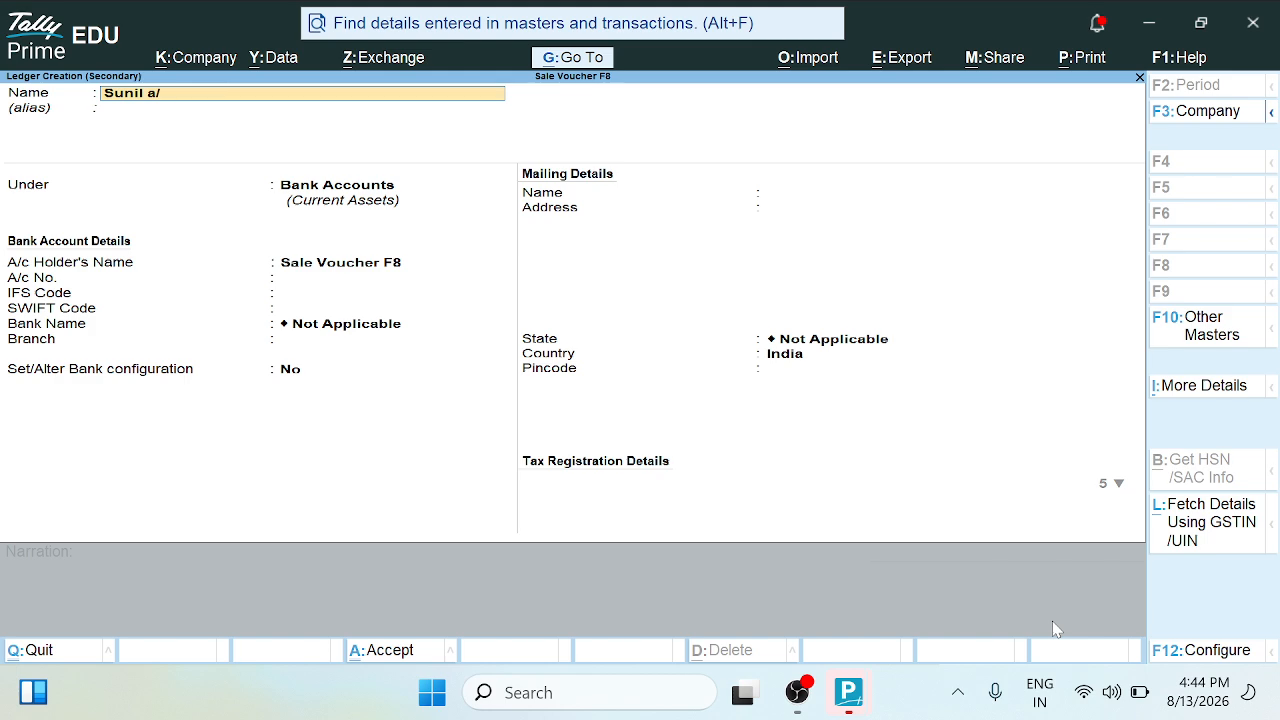
{"action": "type", "text": "c"}
{"action": "key", "text": "Return"}
{"action": "key", "text": "Return"}
{"action": "type", "text": "s"}
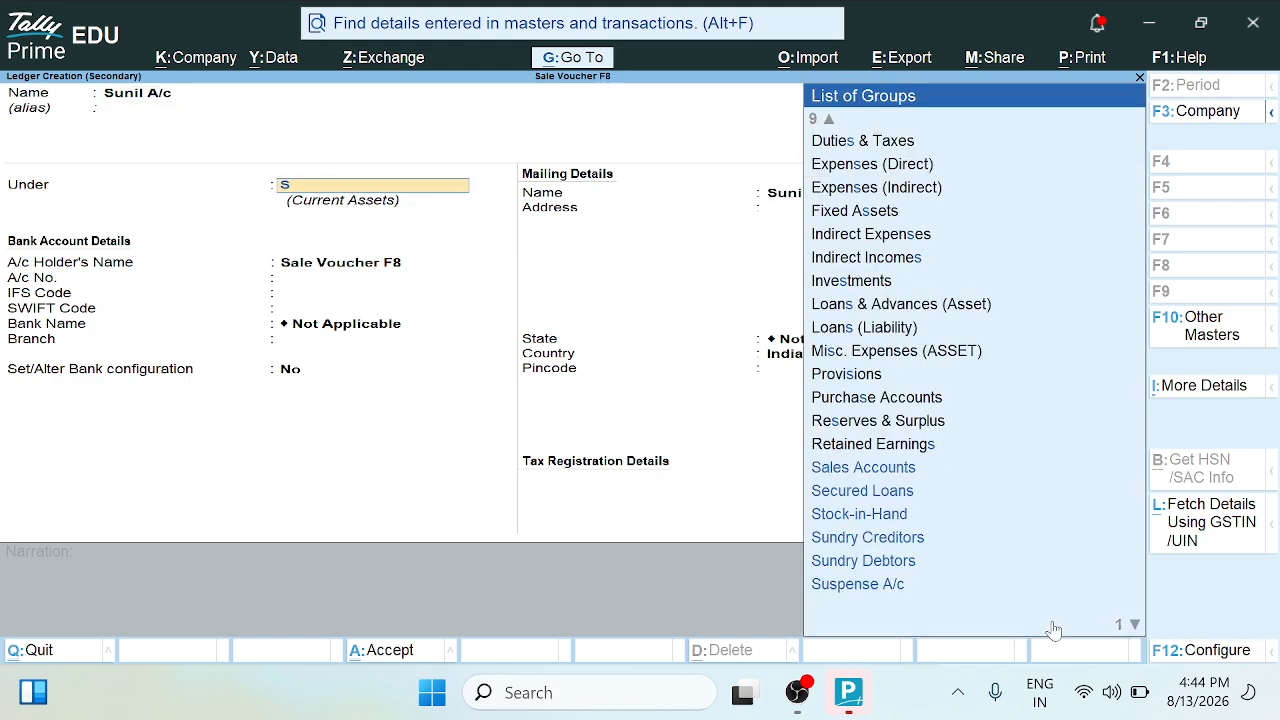
{"action": "key", "text": "Down"}
{"action": "key", "text": "Down"}
{"action": "key", "text": "Down"}
{"action": "key", "text": "Down"}
{"action": "key", "text": "Down"}
{"action": "key", "text": "Return"}
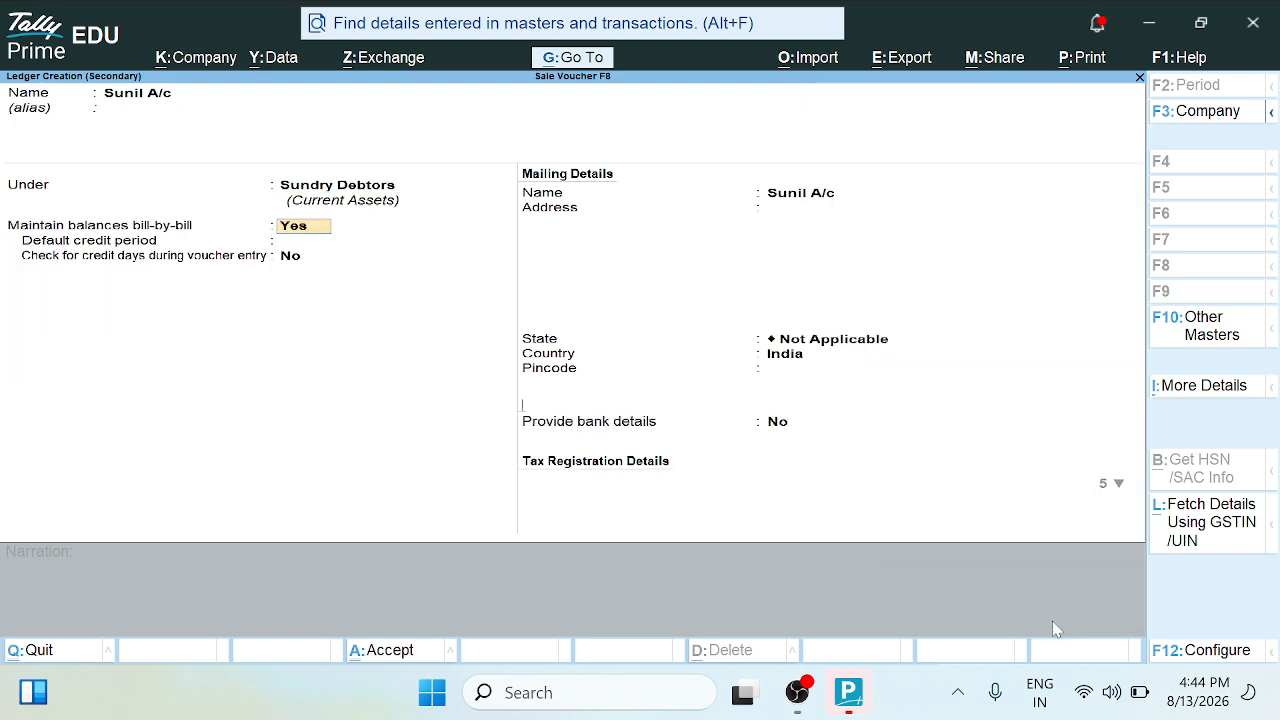
{"action": "key", "text": "ctrl+a"}
- Accept the default dispatch and party details and debit the new customer's ledger with 12,000
{"action": "key", "text": "ctrl+a"}
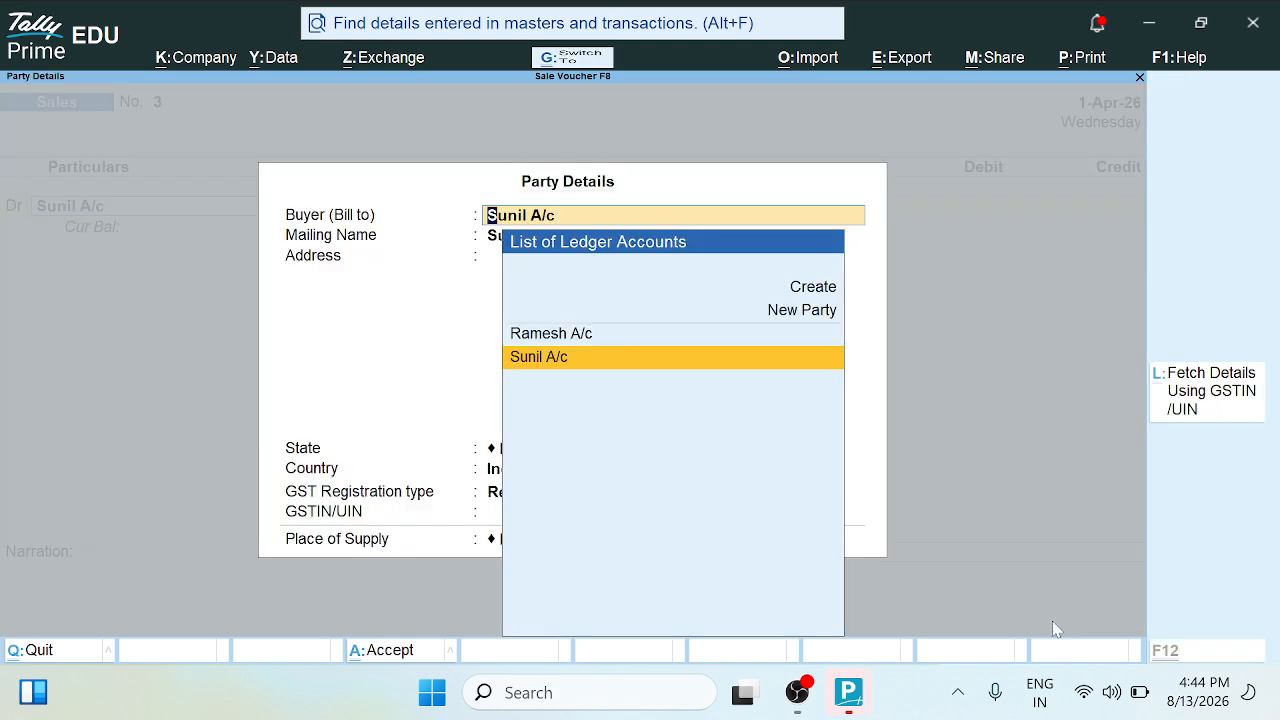
{"action": "key", "text": "ctrl+a"}
{"action": "type", "text": "12,000"}
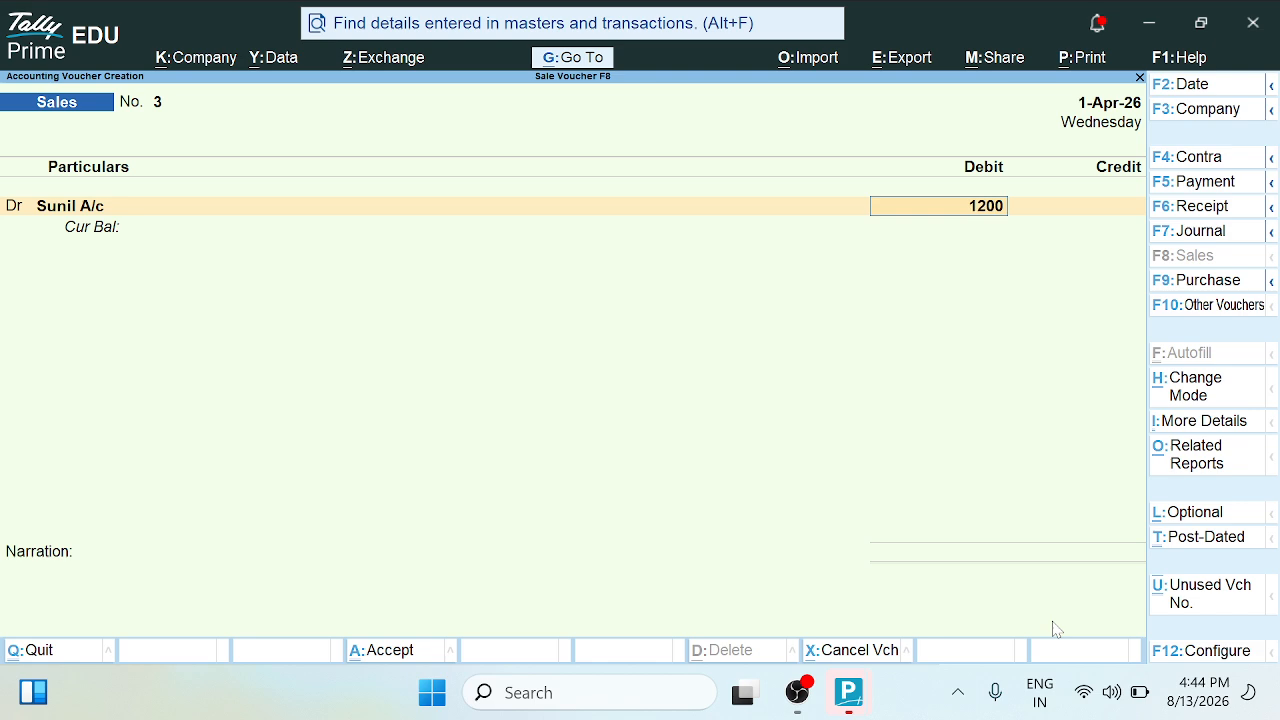
{"action": "key", "text": "Return"}
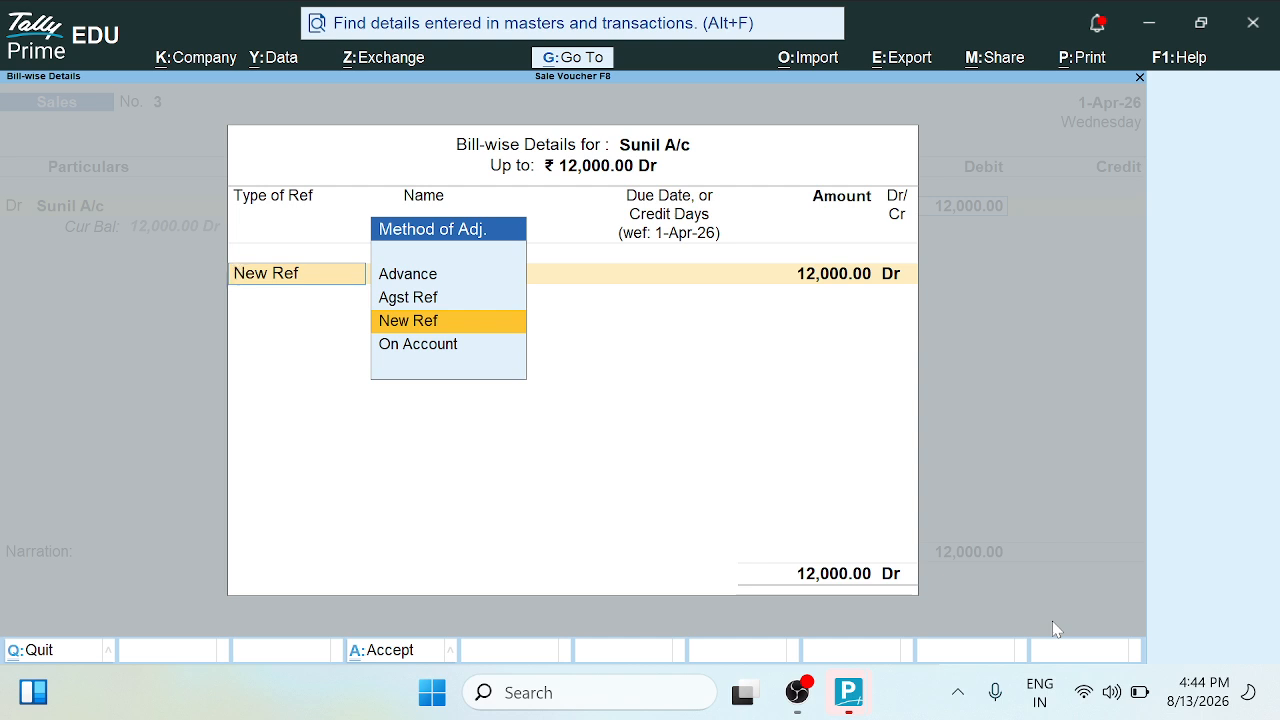
- Allocate the 12,000 debit to a New Ref named Sale, the customer's lowercase first name and 01, separated by slashes
{"action": "key", "text": "Return"}
{"action": "type", "text": "Sa"}
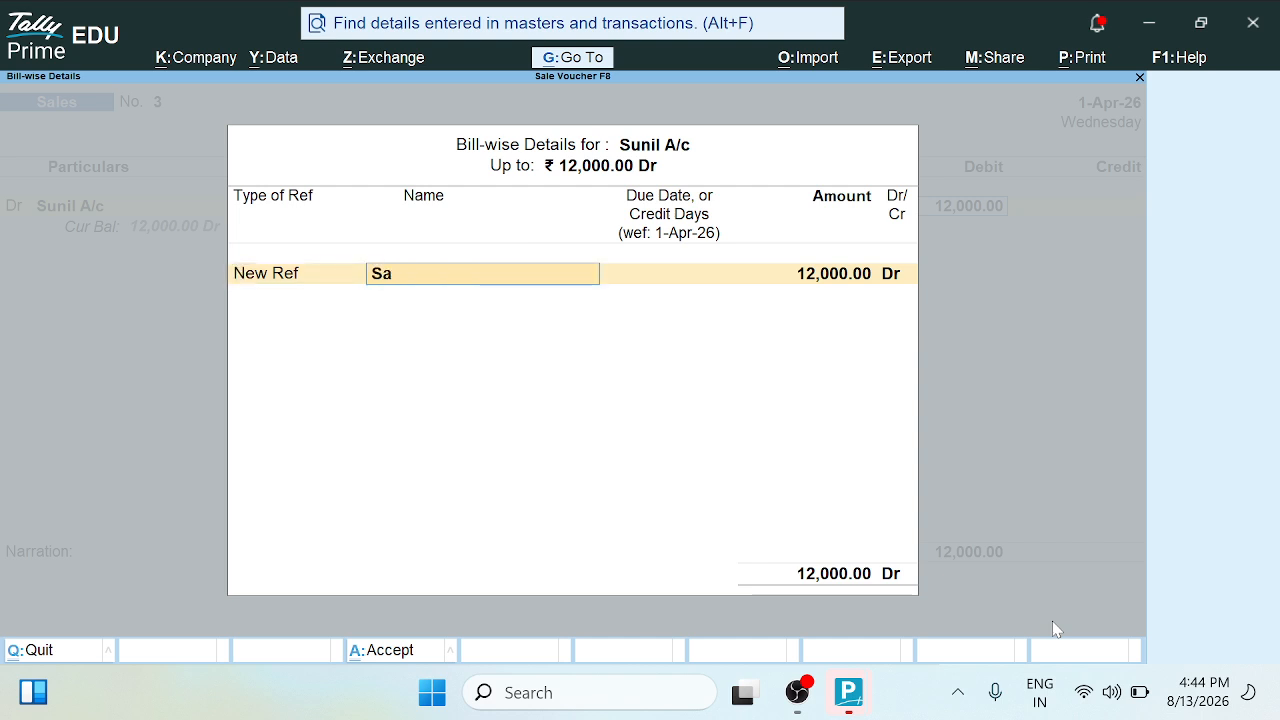
{"action": "type", "text": "le/sunil/"}
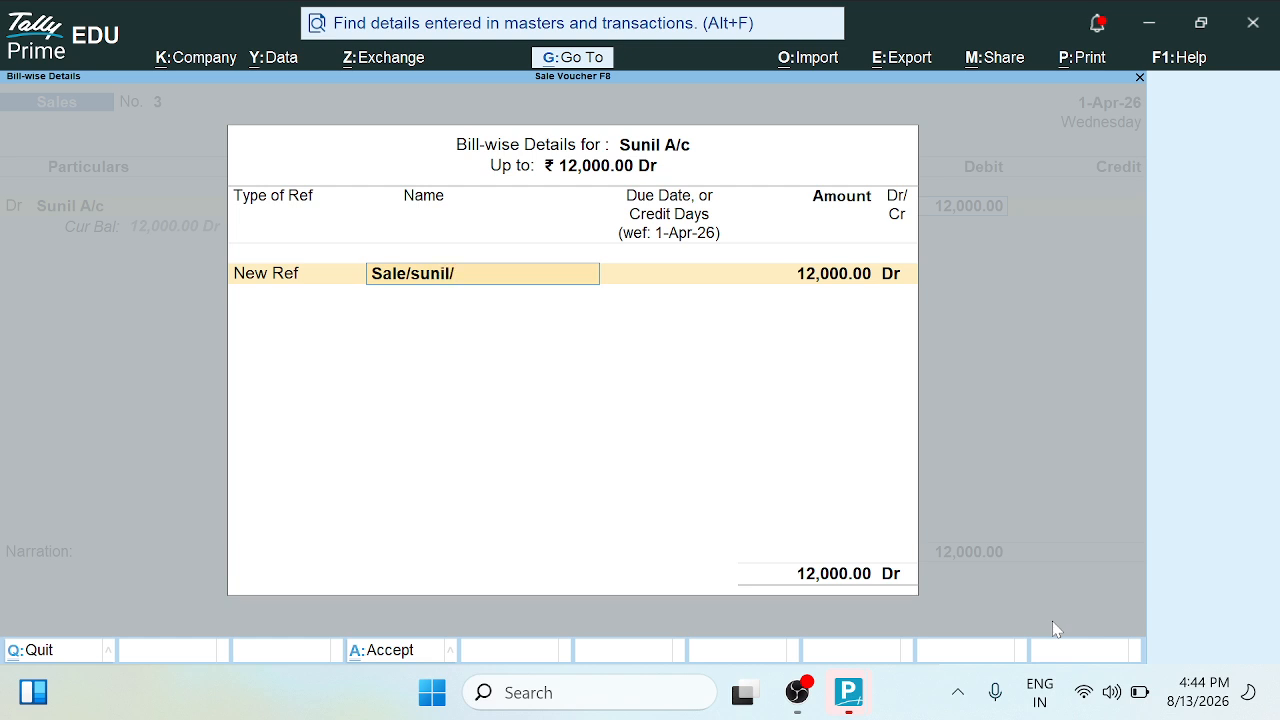
{"action": "type", "text": "01"}
{"action": "key", "text": "Return"}
{"action": "key", "text": "Return"}
{"action": "key", "text": "Return"}
{"action": "key", "text": "Return"}
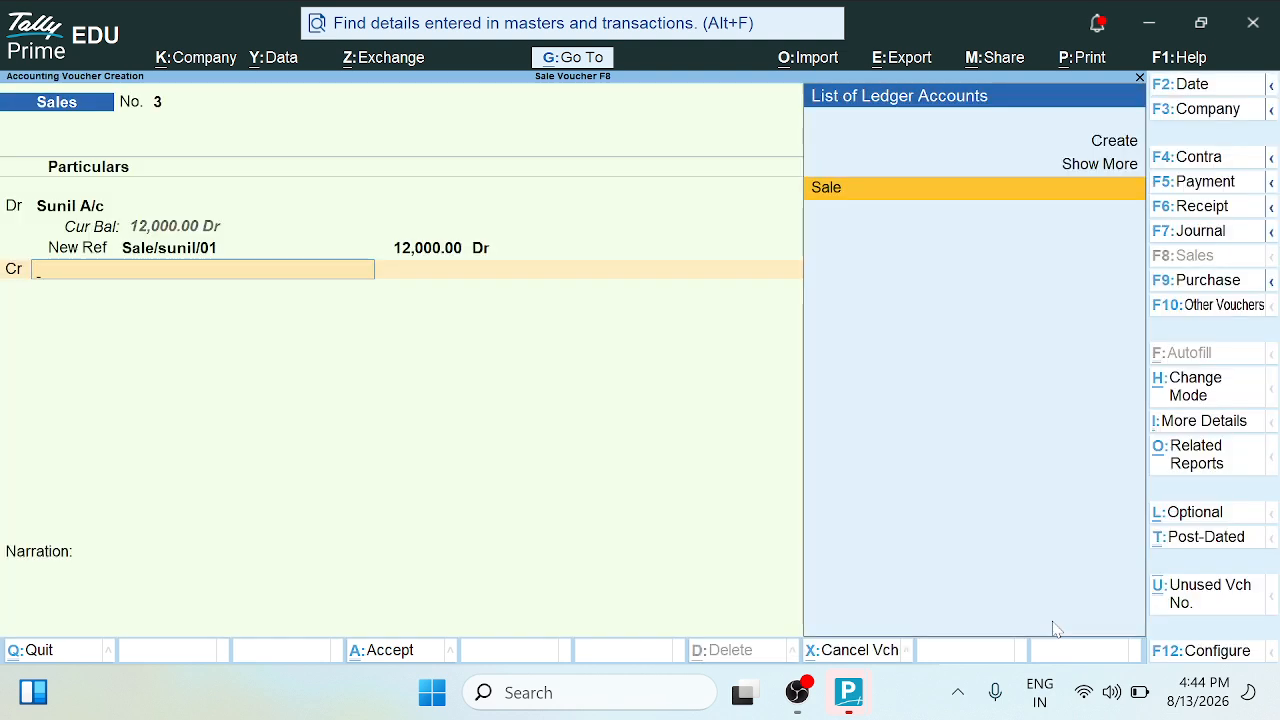
- Credit the Sale ledger with 12,000 and save the credit sale voucher without a narration
{"action": "key", "text": "Return"}
{"action": "key", "text": "Return"}
{"action": "key", "text": "Return"}
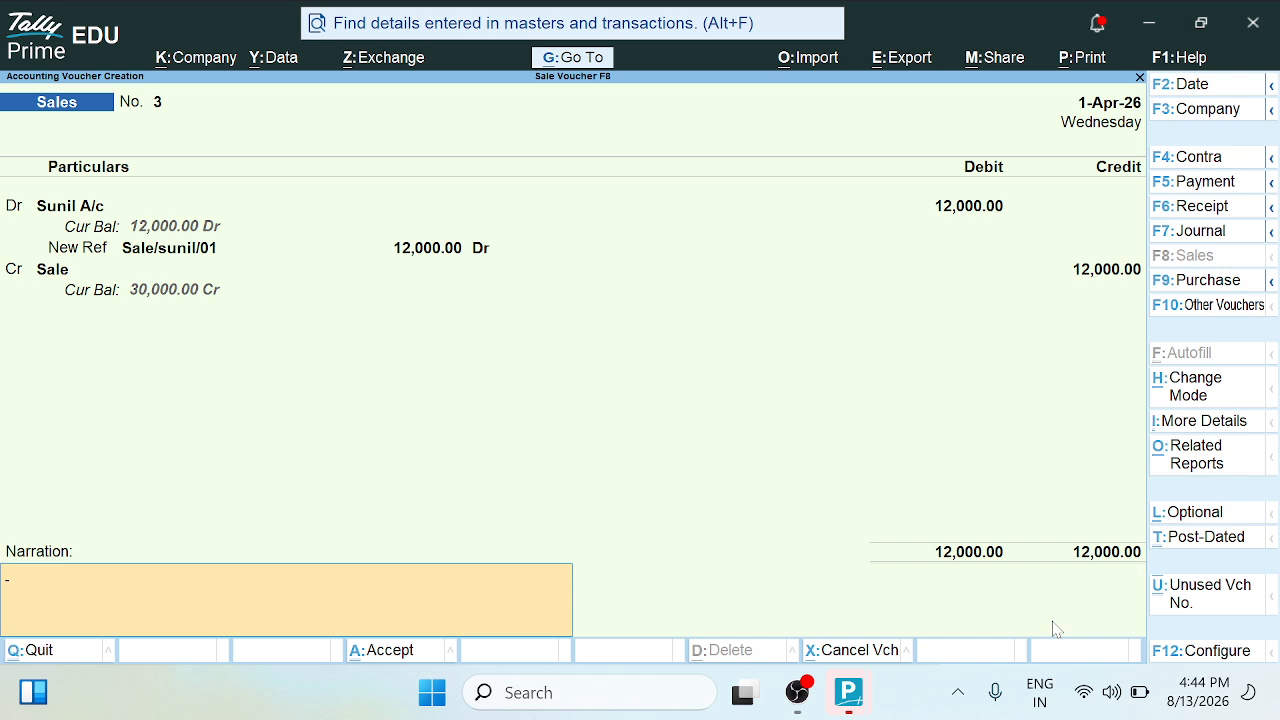
{"action": "key", "text": "Return"}
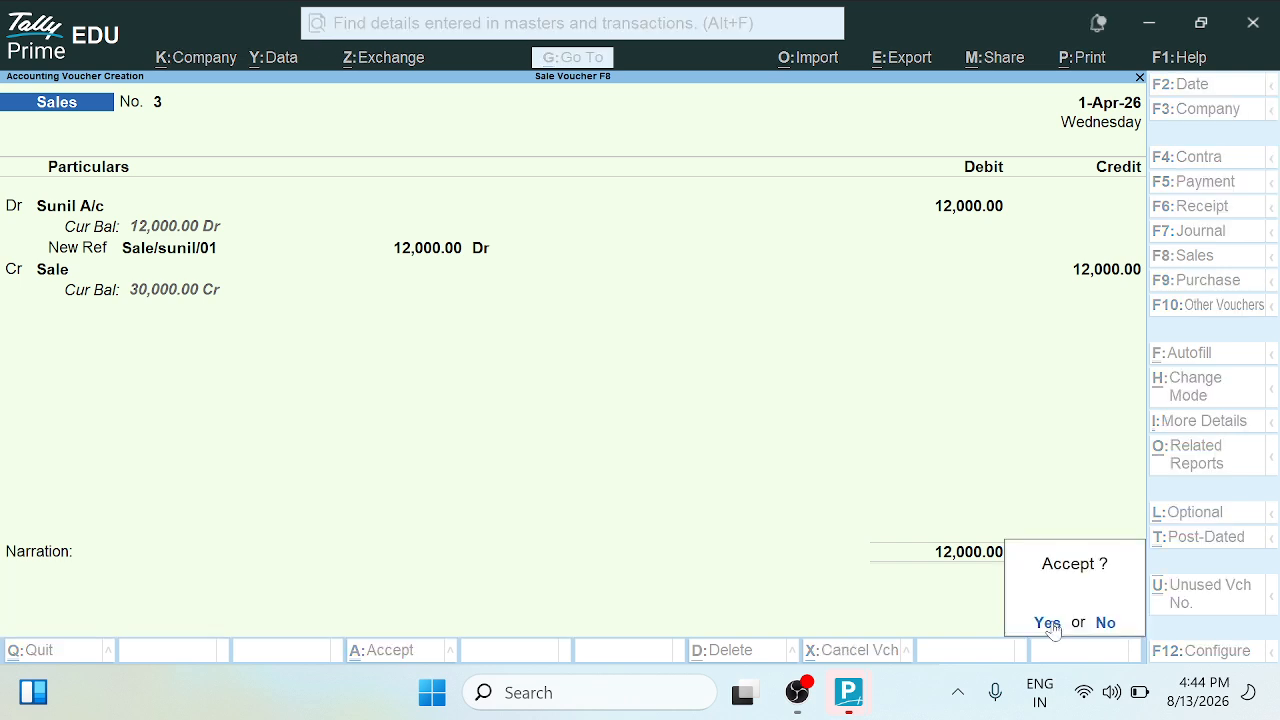
{"action": "left_click", "coordinate": [1052, 625]}
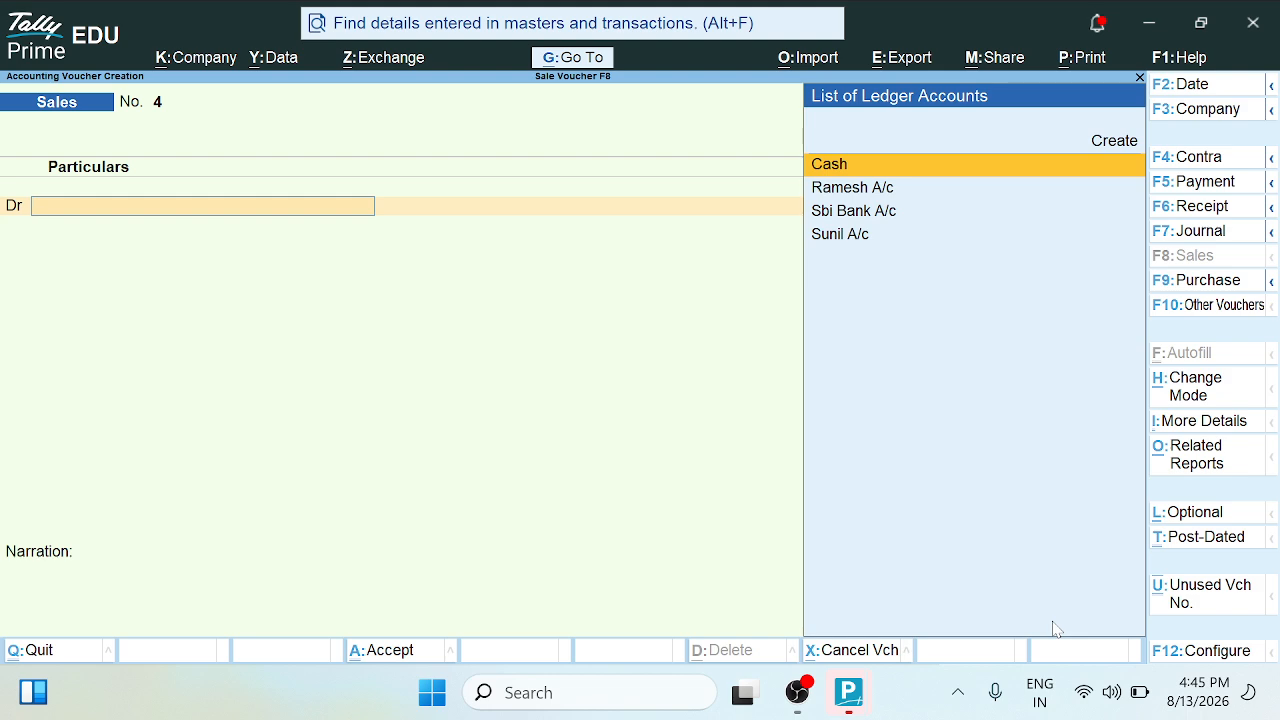
- Create another customer's ledger, named with the customer's name followed by A/c, under Sundry Debtors from within the fourth sales voucher and save it
{"action": "key", "text": "Up"}
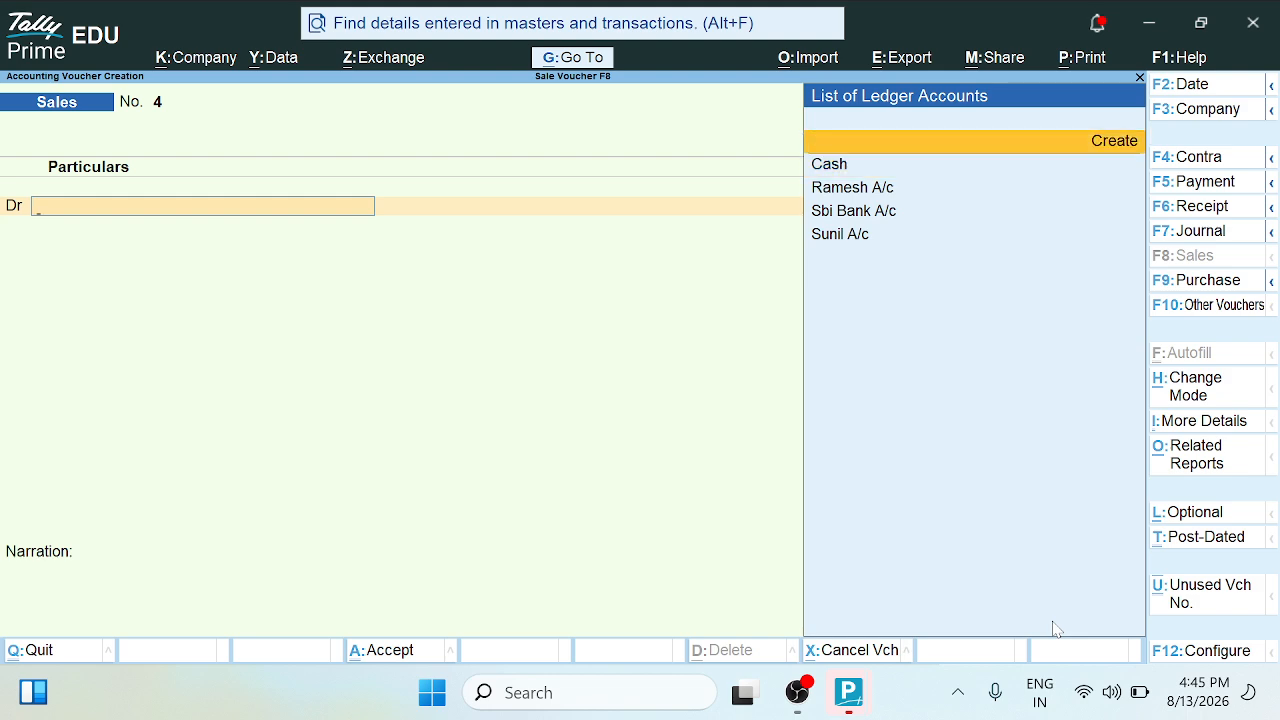
{"action": "key", "text": "Return"}
{"action": "type", "text": "Vija"}
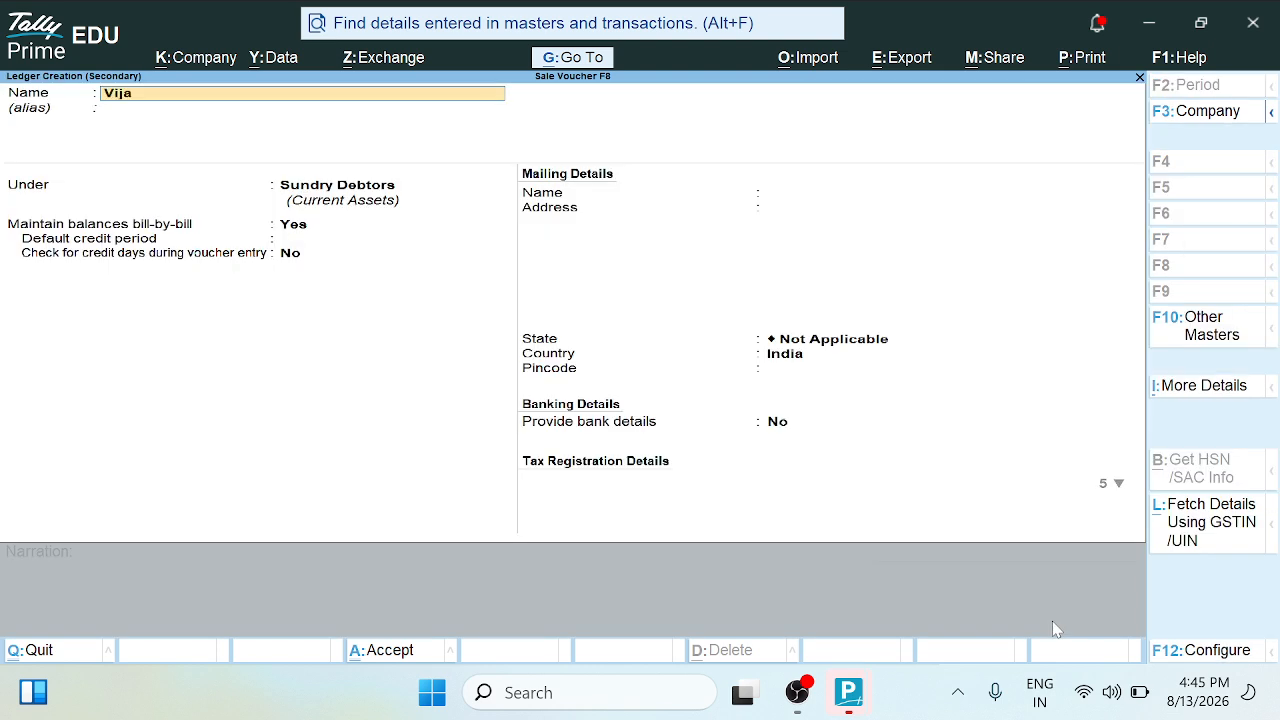
{"action": "type", "text": "y A/c"}
{"action": "key", "text": "Return"}
{"action": "key", "text": "Return"}
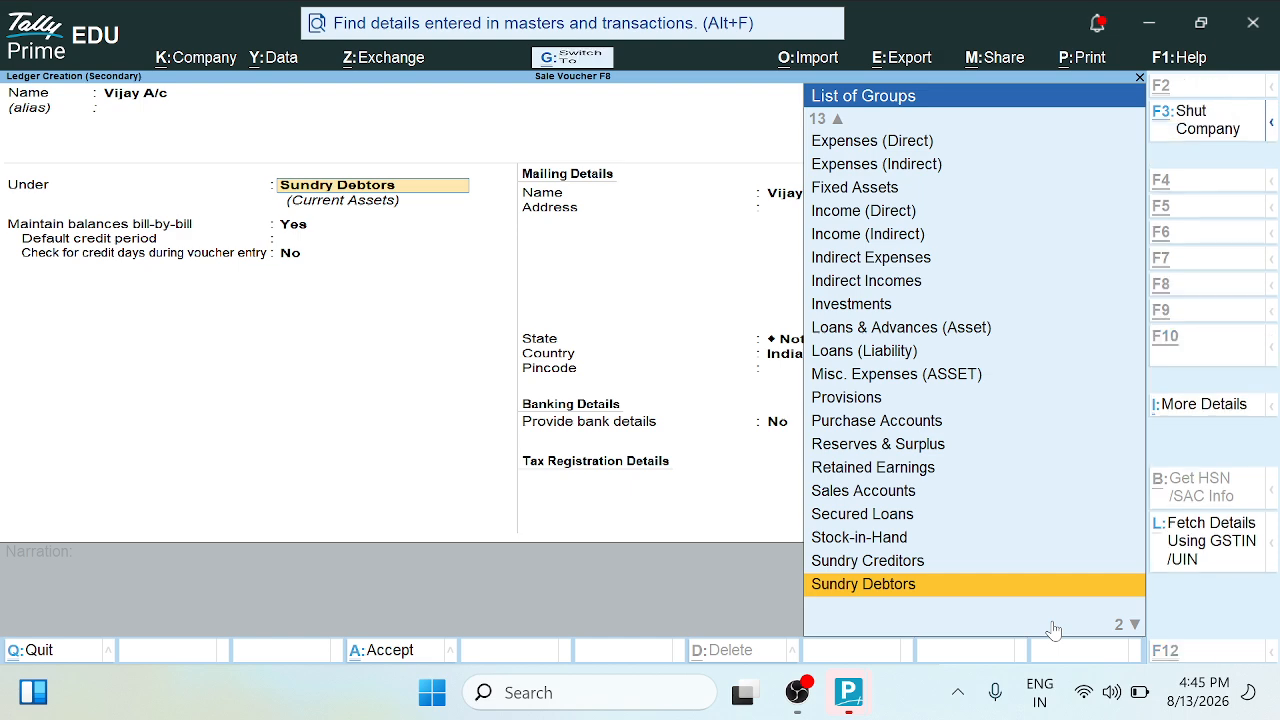
{"action": "key", "text": "ctrl+a"}
- Accept the default dispatch and party details and debit the new customer's ledger with 15,000
{"action": "key", "text": "ctrl+a"}
{"action": "key", "text": "ctrl+a"}
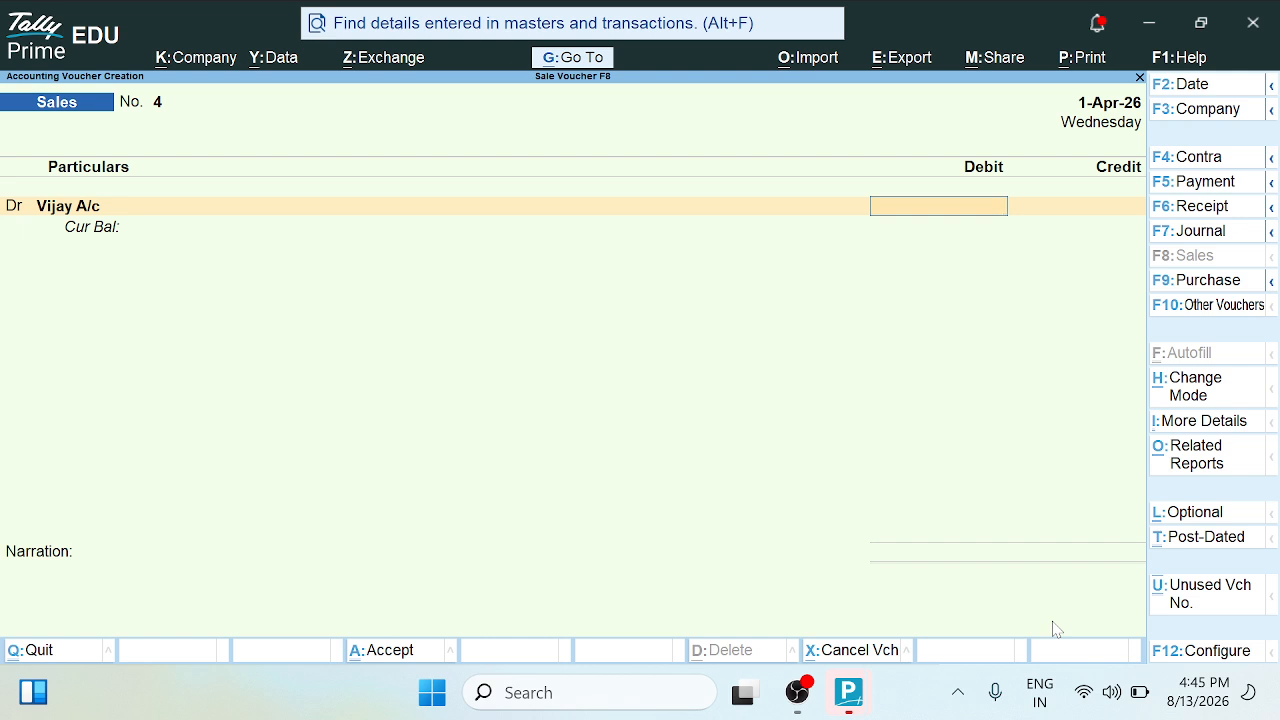
{"action": "type", "text": "15000"}
{"action": "key", "text": "Return"}
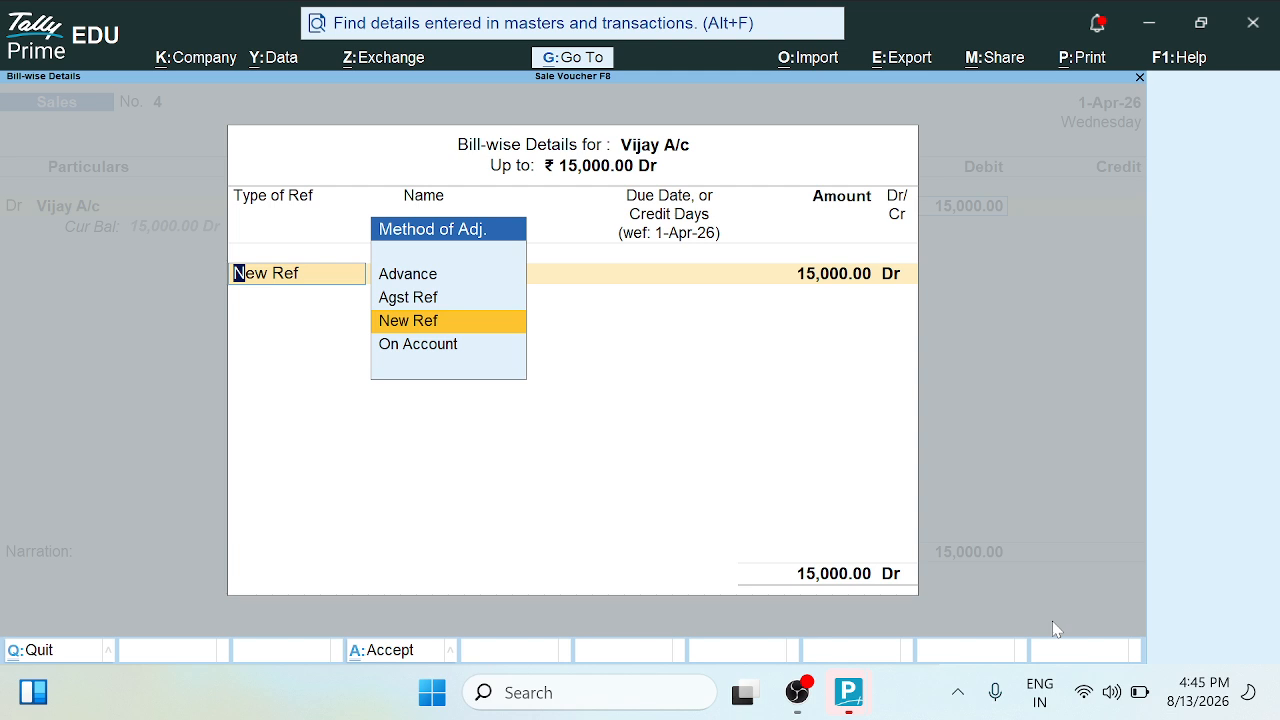
- Allocate the 15,000 debit to a New Ref named Sale, the customer's lowercase first name and 01, separated by slashes
{"action": "key", "text": "Return"}
{"action": "type", "text": "Sale"}
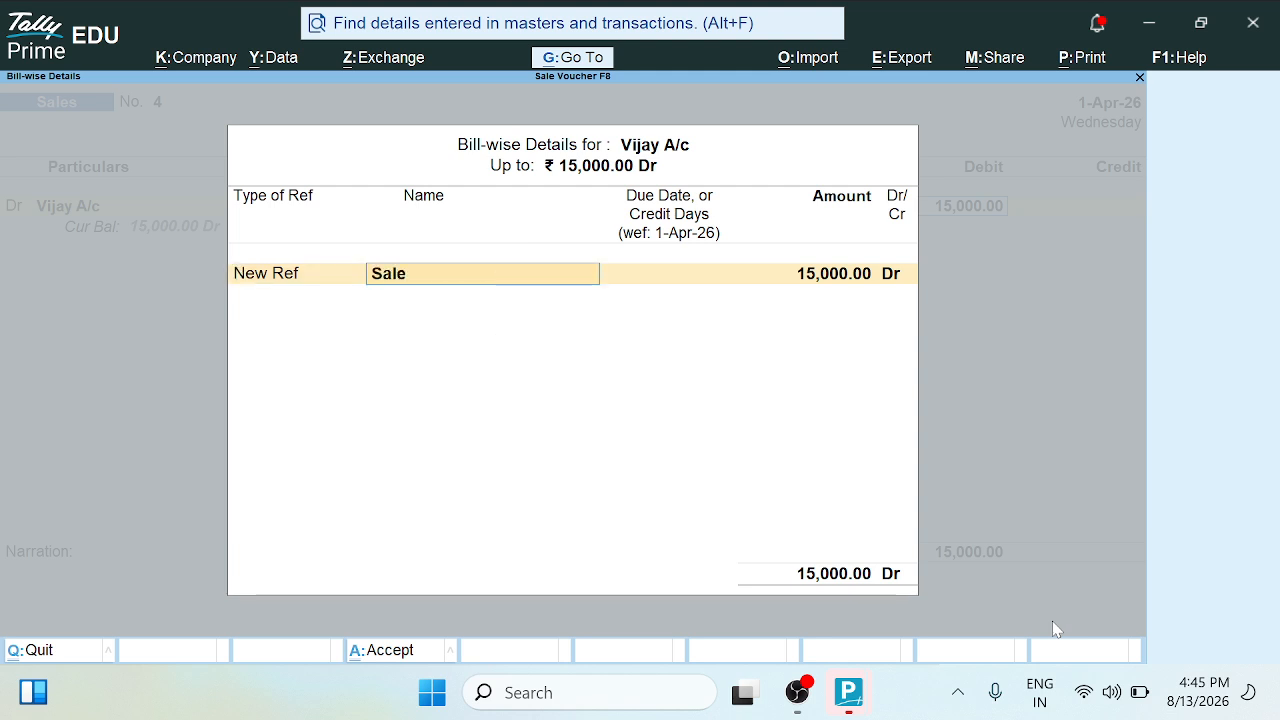
{"action": "type", "text": "/vij"}
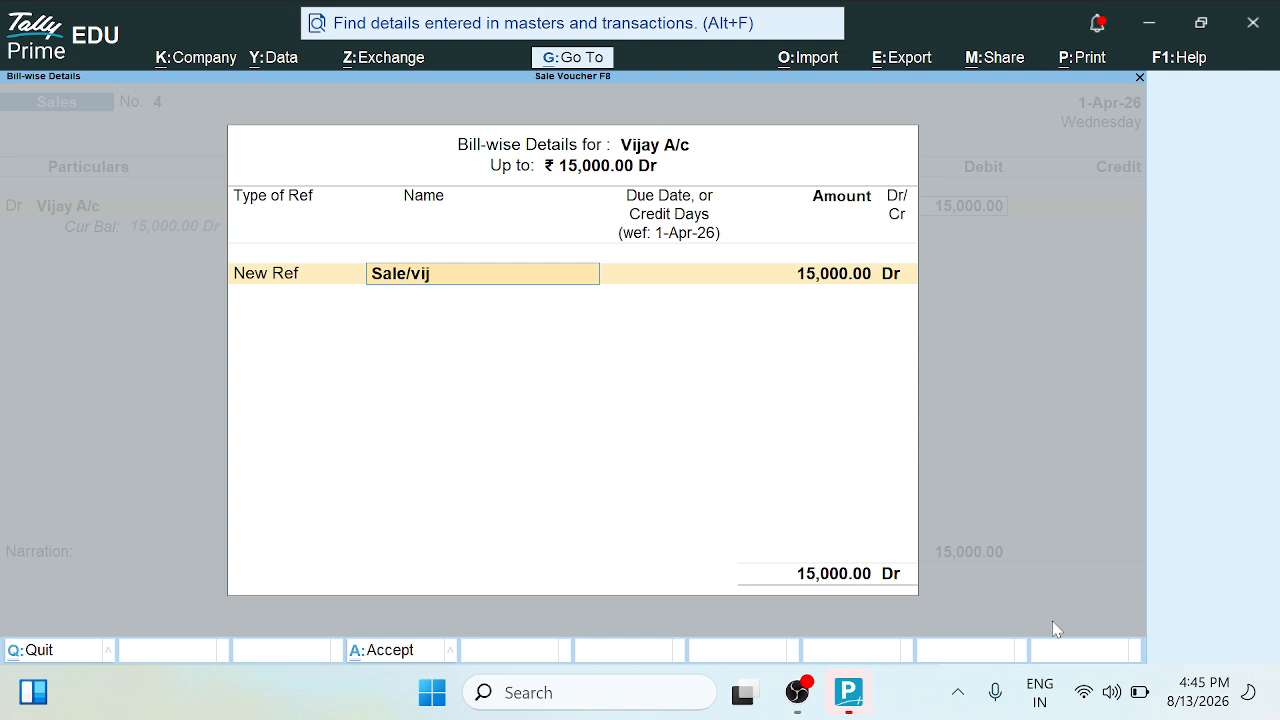
{"action": "type", "text": "ay/02"}
{"action": "key", "text": "Return"}
{"action": "key", "text": "Return"}
{"action": "key", "text": "BackSpace"}
{"action": "key", "text": "BackSpace"}
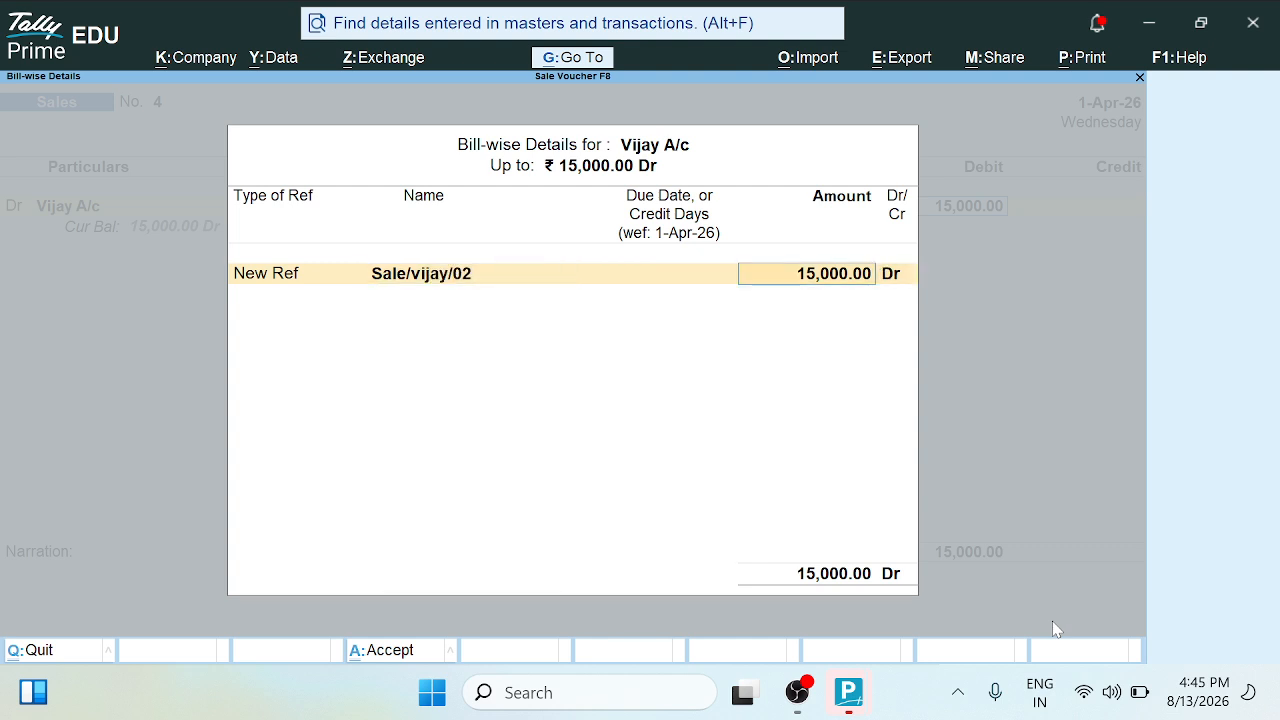
{"action": "key", "text": "BackSpace"}
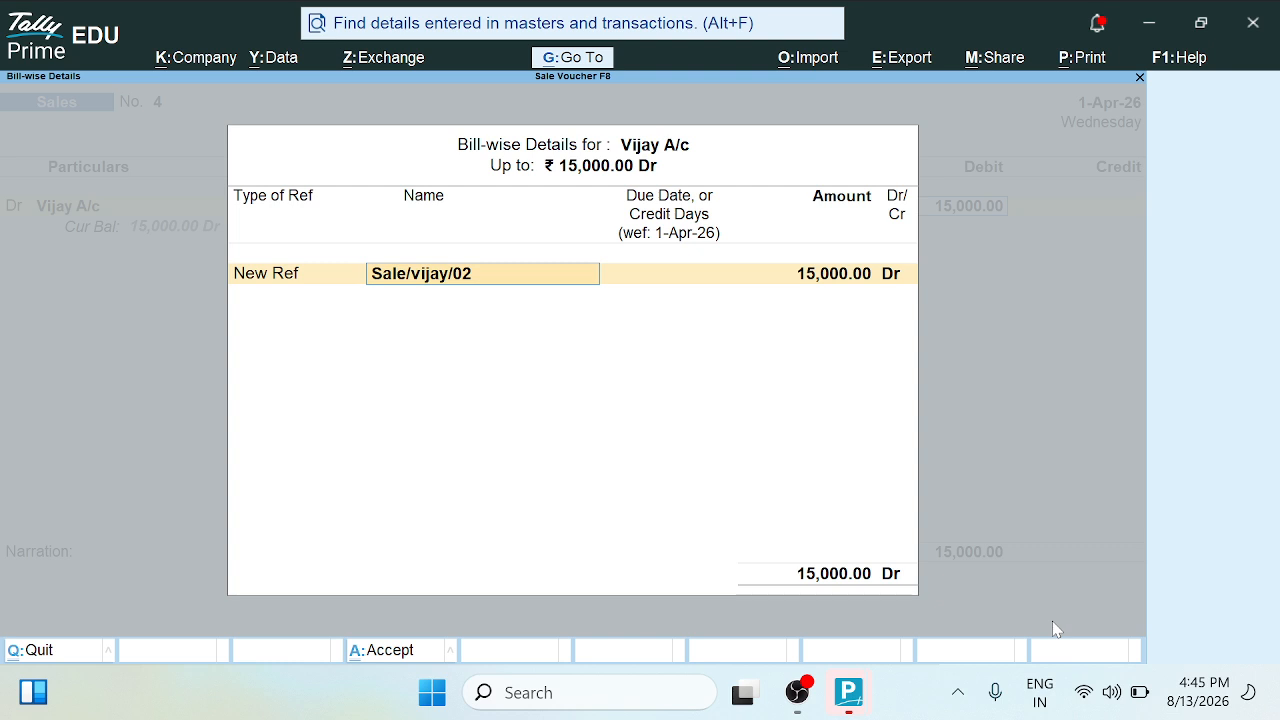
{"action": "key", "text": "BackSpace"}
{"action": "type", "text": "1"}
{"action": "key", "text": "Return"}
{"action": "key", "text": "Return"}
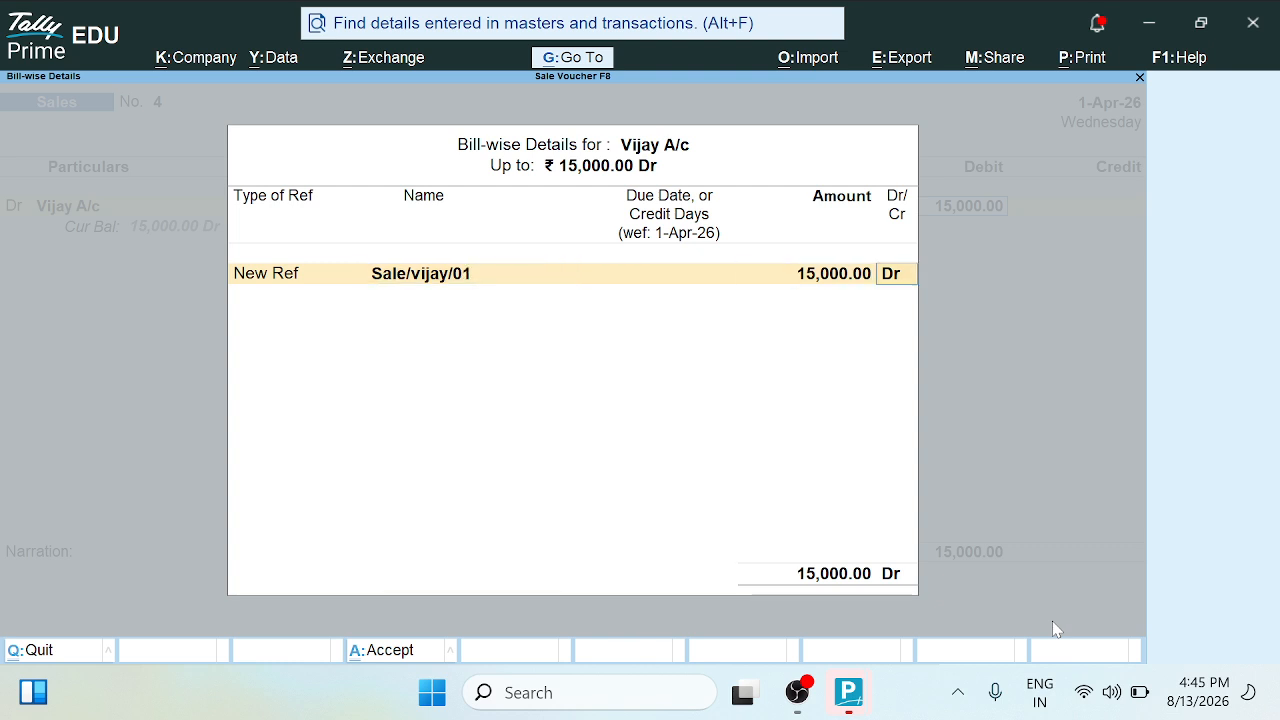
{"action": "key", "text": "Return"}
{"action": "key", "text": "Return"}
- Credit the Sale ledger with 15,000 and save the fourth sales voucher without a narration
{"action": "key", "text": "Return"}
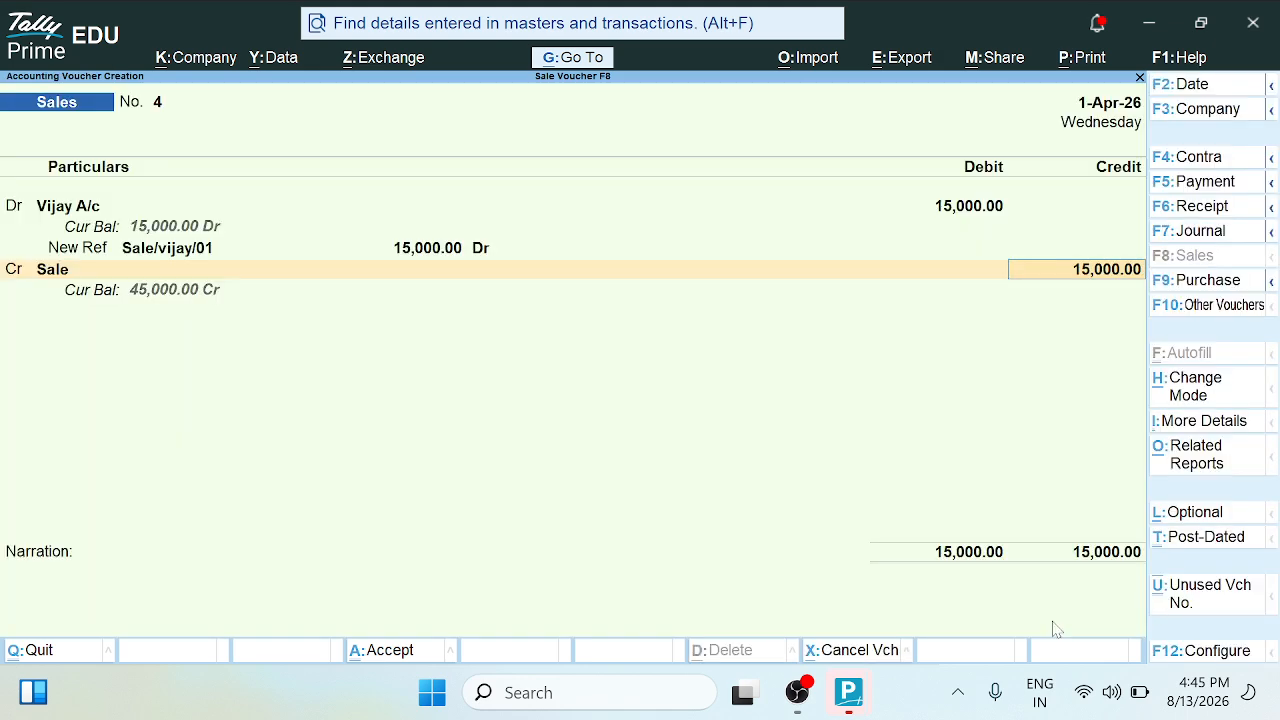
{"action": "key", "text": "Return"}
{"action": "key", "text": "Return"}
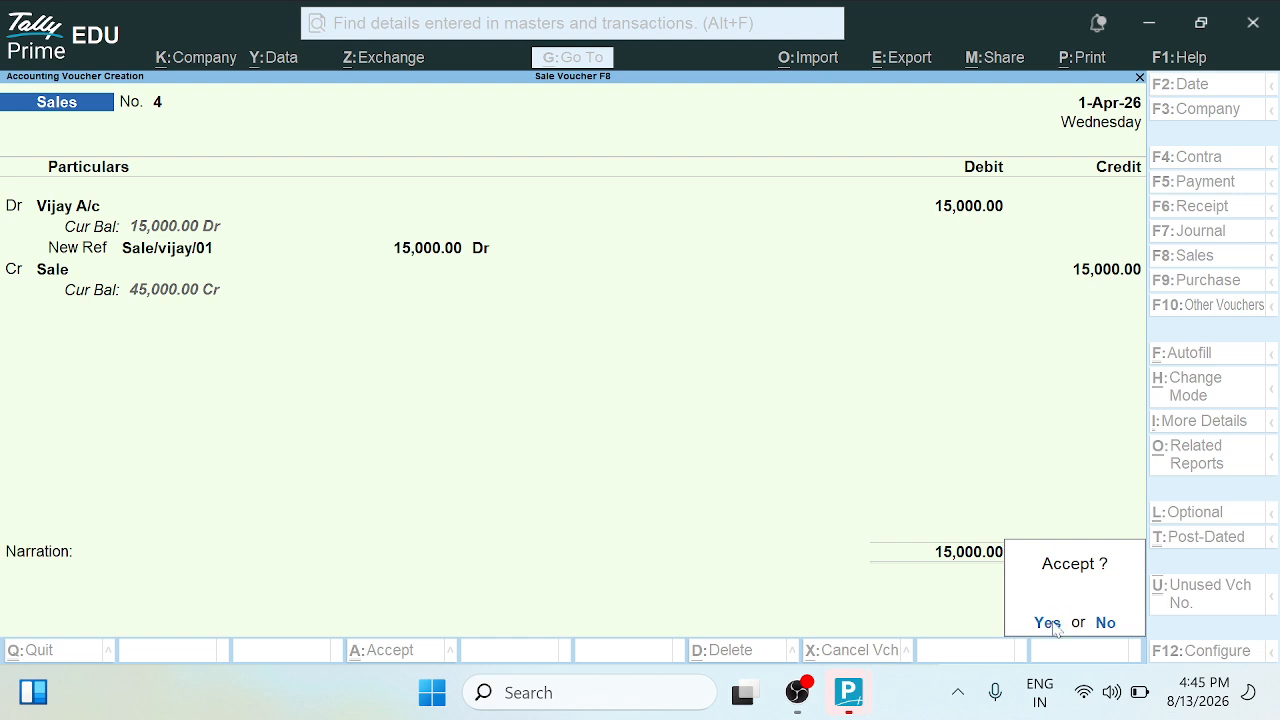
{"action": "left_click", "coordinate": [1052, 625]}
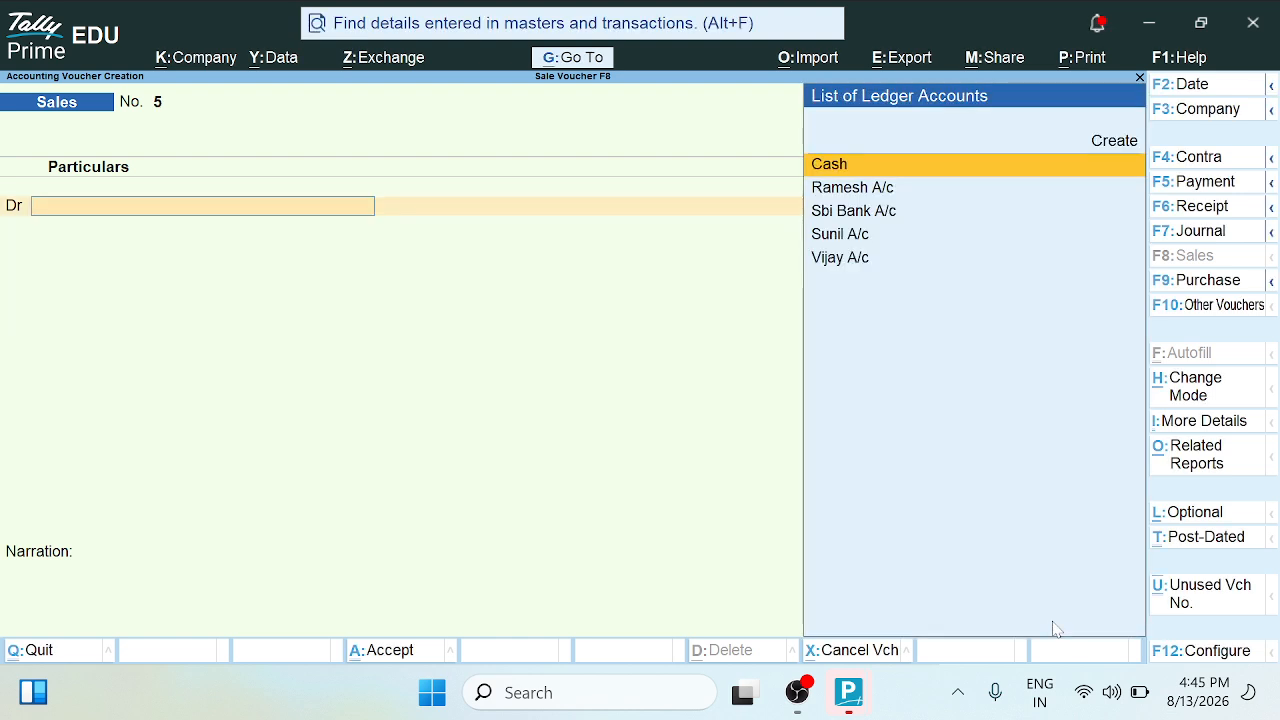
- Start a receipt voucher and credit the ledger of the customer from the fourth sales voucher with 15,000
{"action": "key", "text": "F6"}
{"action": "key", "text": "Down"}
{"action": "key", "text": "Down"}
{"action": "key", "text": "Down"}
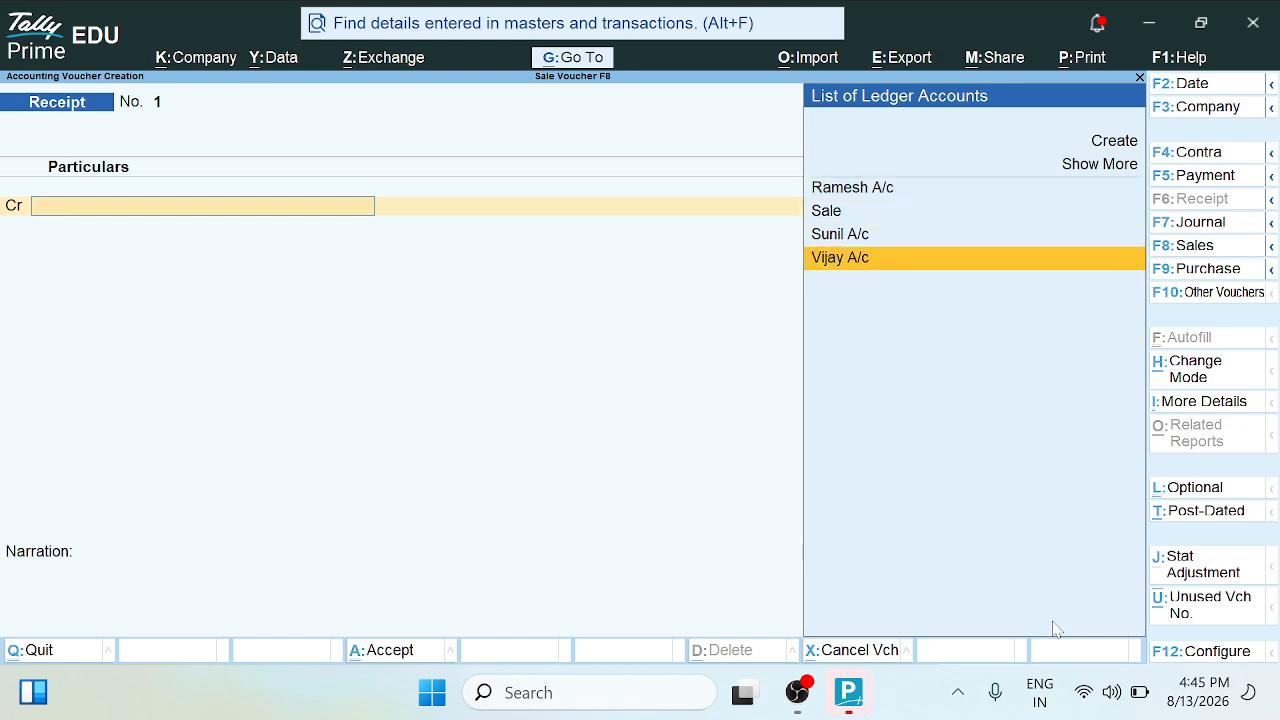
{"action": "key", "text": "Return"}
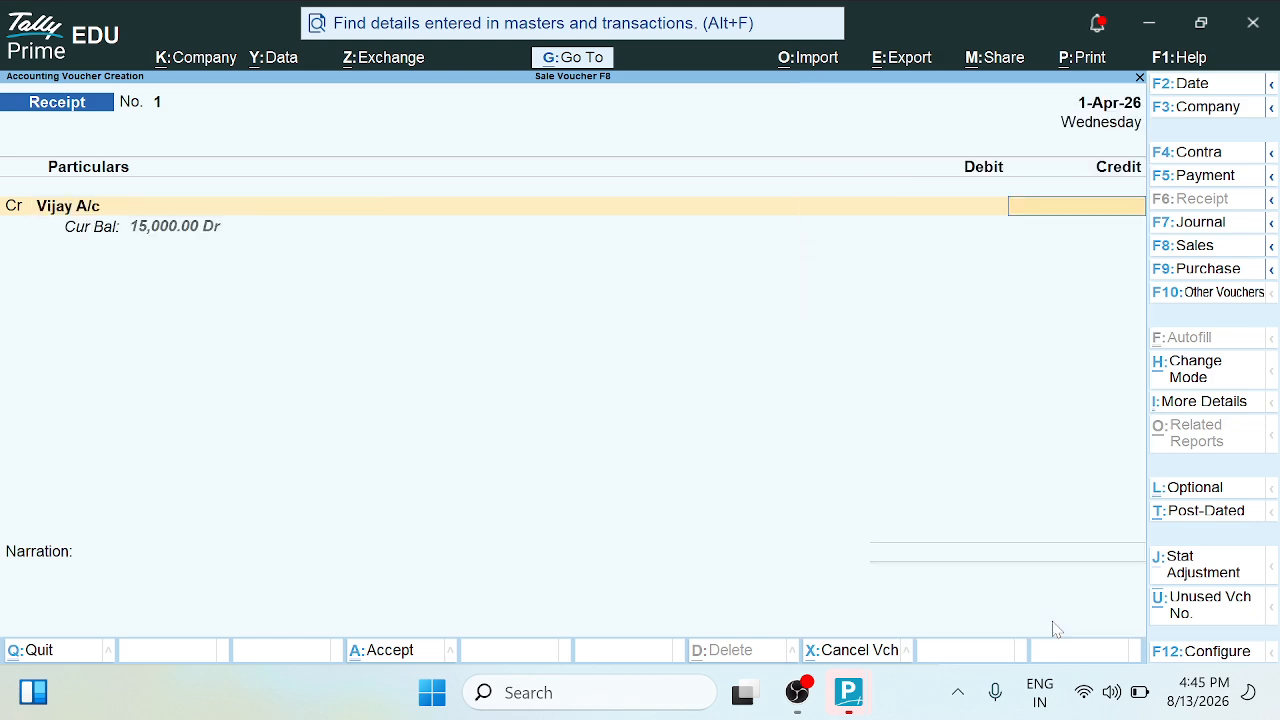
{"action": "type", "text": "15000"}
{"action": "key", "text": "Return"}
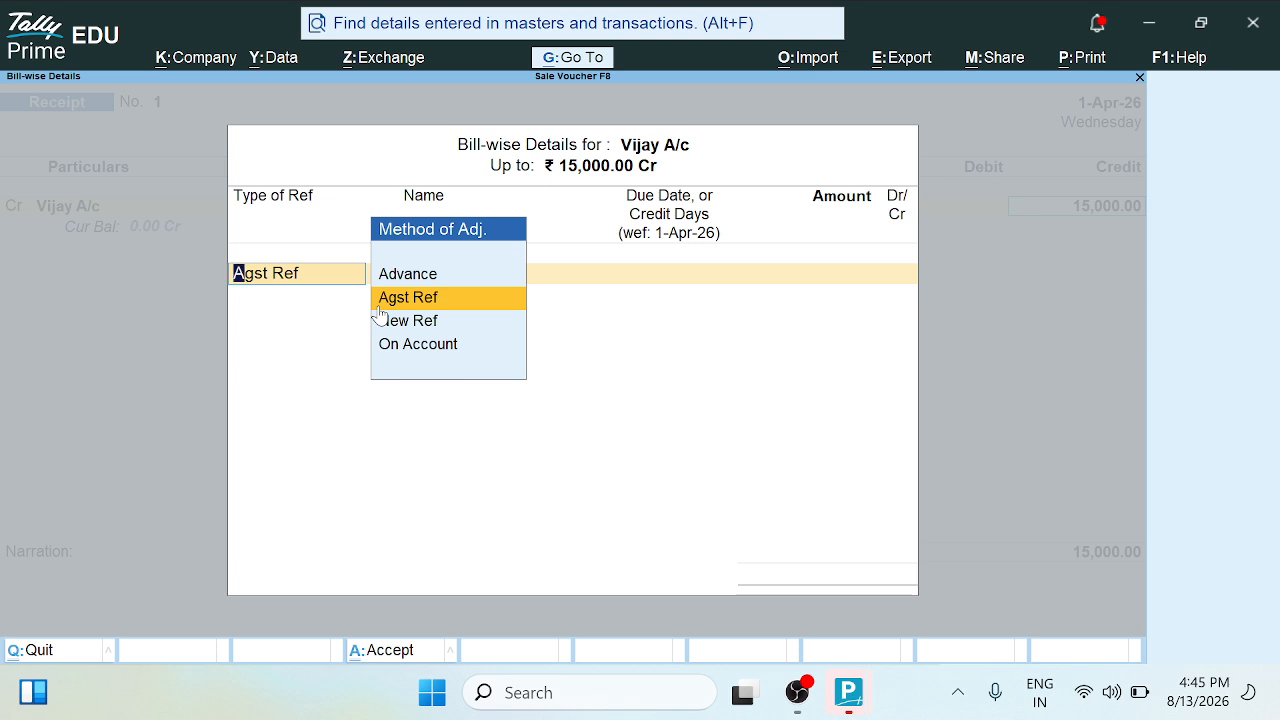
- Settle the receipt as Agst Ref against the customer's pending sale bill for the full 15,000
{"action": "key", "text": "Return"}
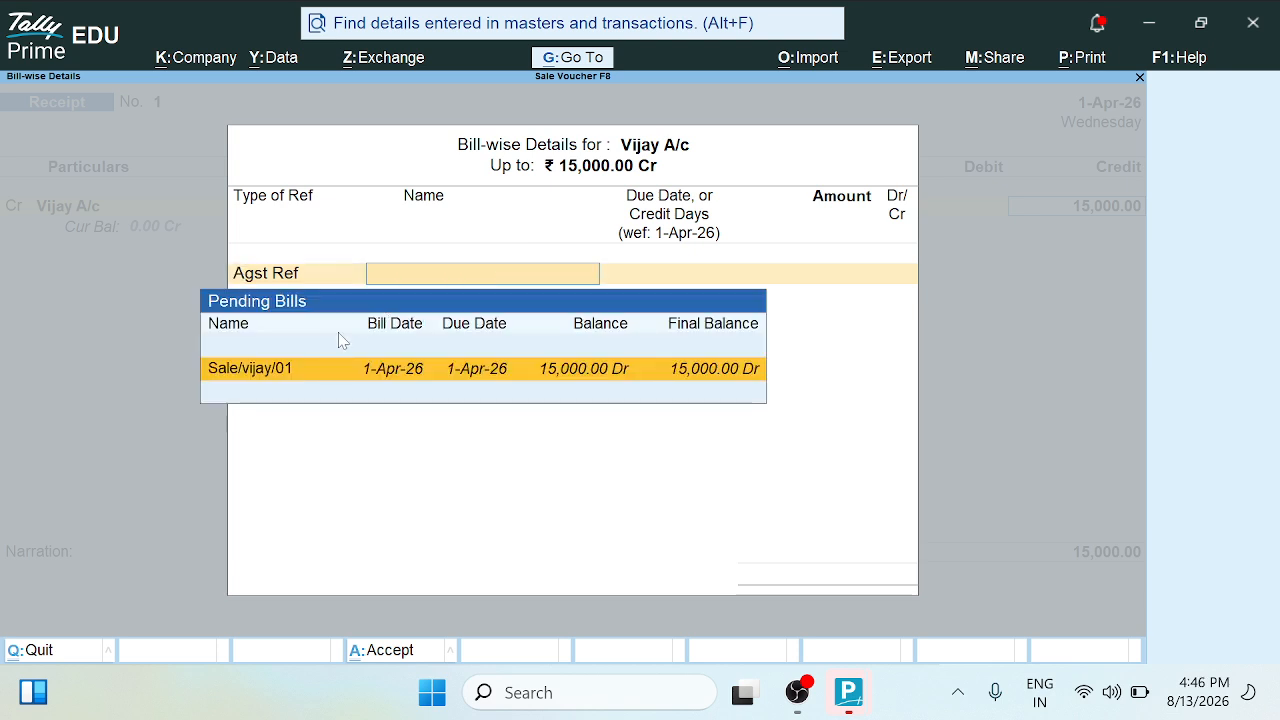
{"action": "left_click", "coordinate": [263, 375]}
{"action": "key", "text": "Return"}
{"action": "key", "text": "Return"}
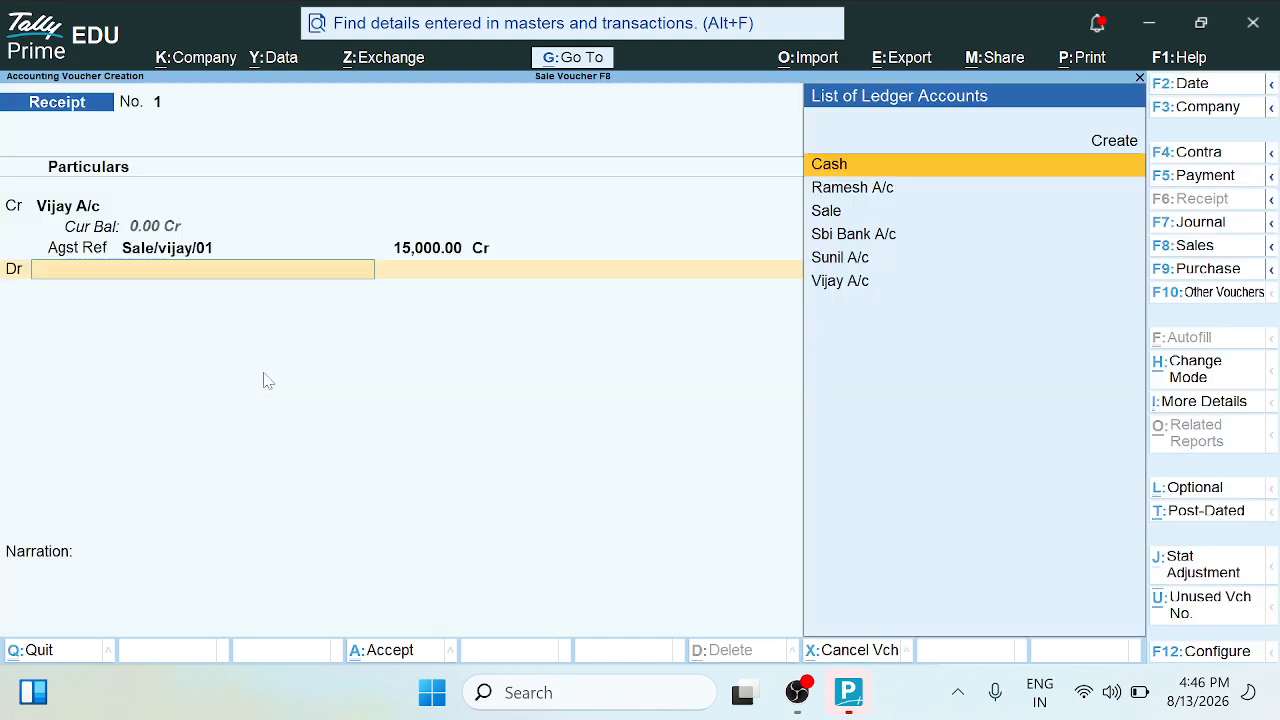
- Debit Cash with 7,500 in the receipt voucher
{"action": "type", "text": "Cash"}
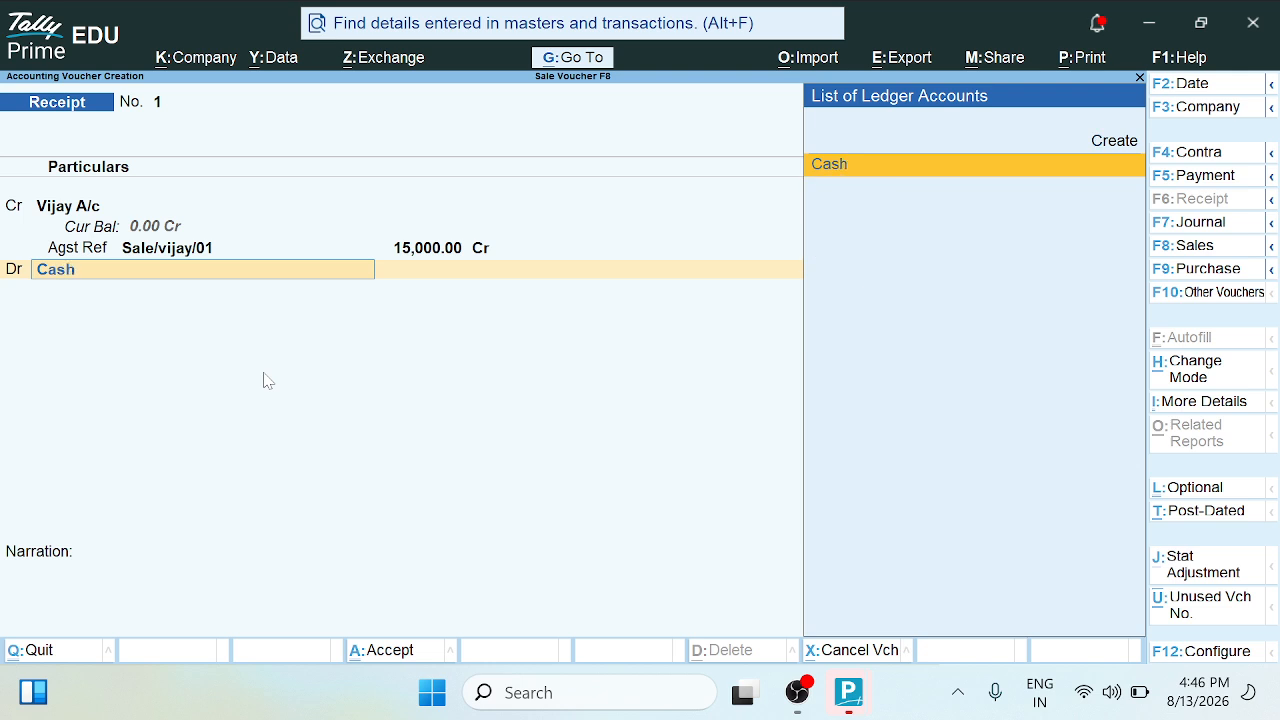
{"action": "key", "text": "Return"}
{"action": "type", "text": "7"}
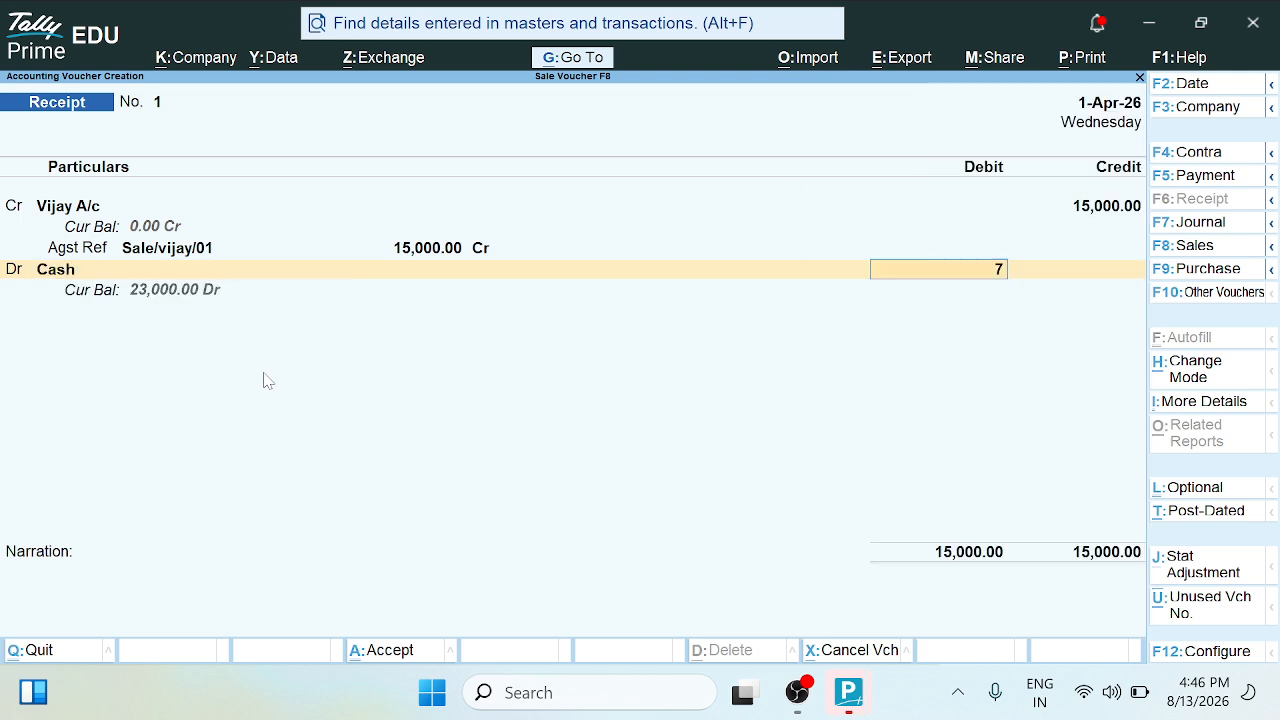
{"action": "type", "text": "500"}
{"action": "key", "text": "Return"}
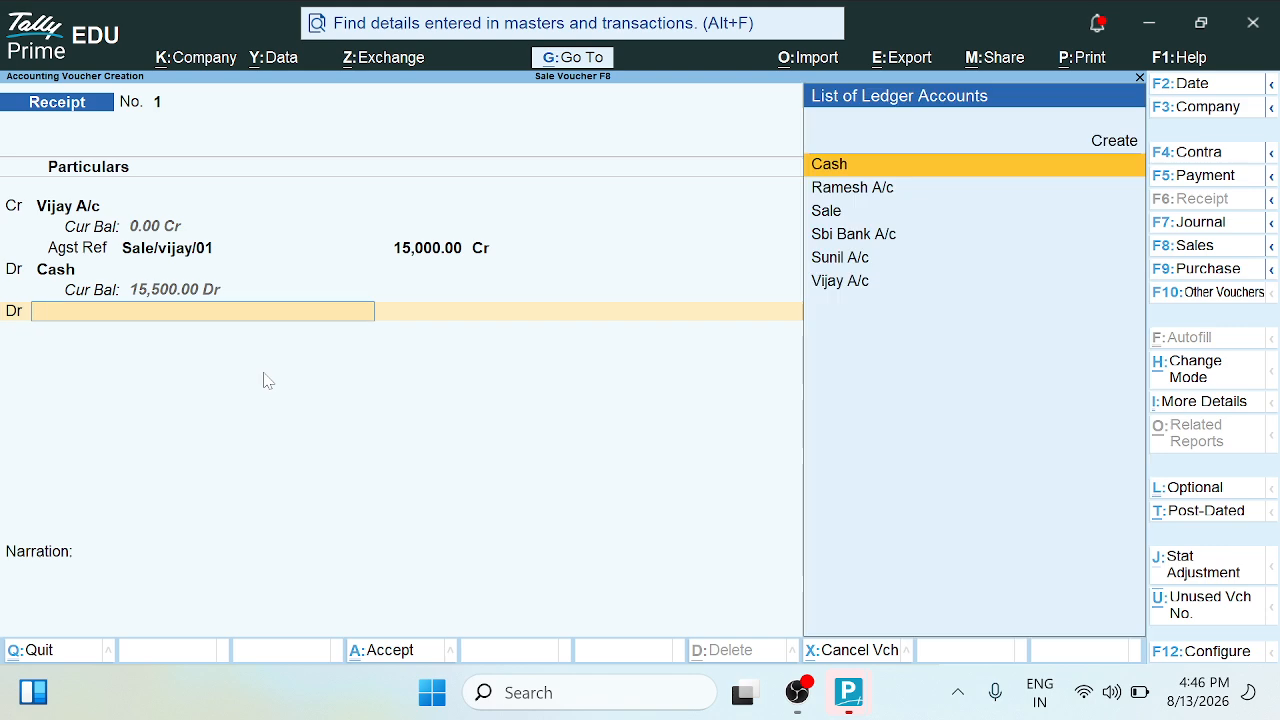
- Debit Sbi Bank A/c with 7,500 and save the receipt voucher without a narration
{"action": "type", "text": "S"}
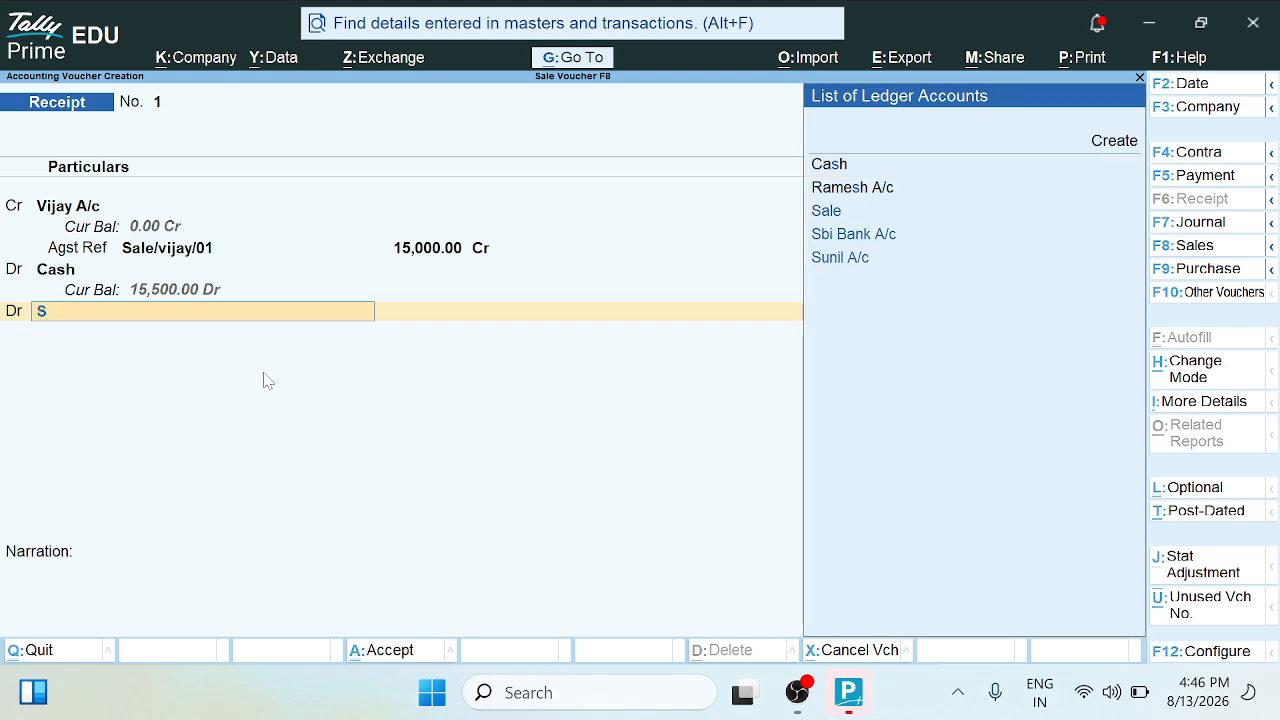
{"action": "key", "text": "Down"}
{"action": "key", "text": "Down"}
{"action": "key", "text": "Up"}
{"action": "key", "text": "Return"}
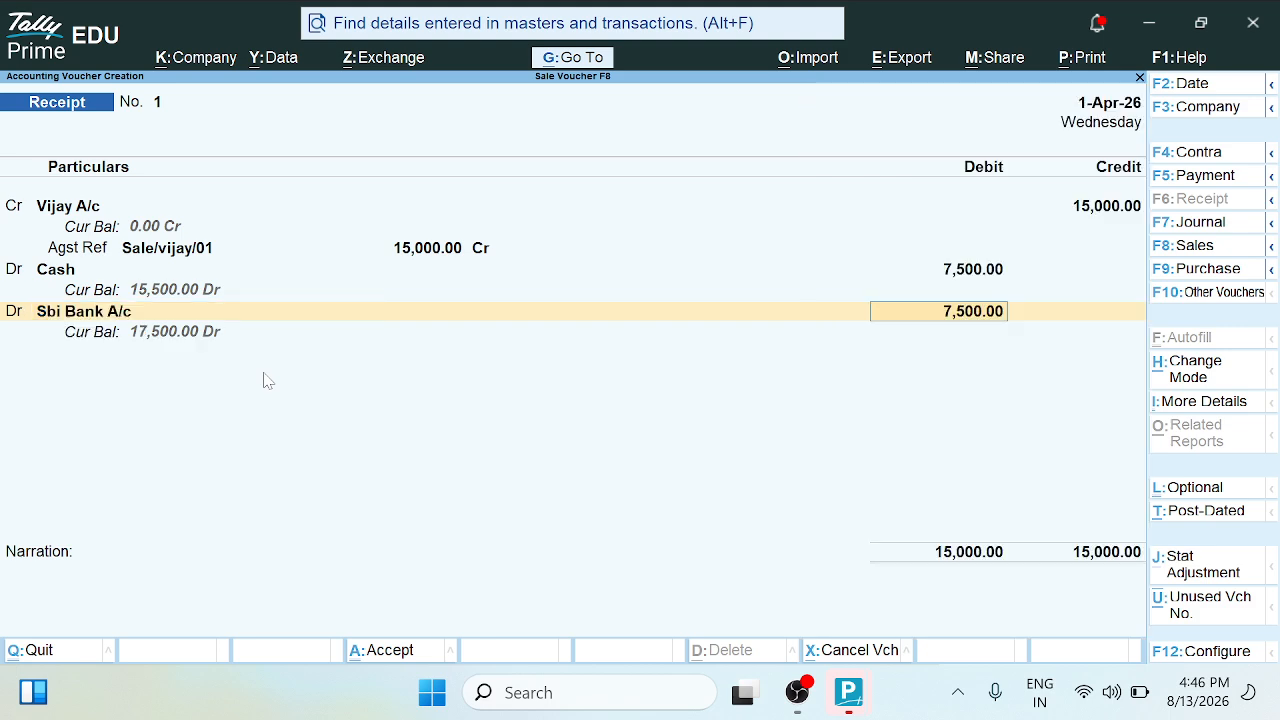
{"action": "key", "text": "Return"}
{"action": "key", "text": "Return"}
{"action": "key", "text": "Return"}
{"action": "key", "text": "Return"}
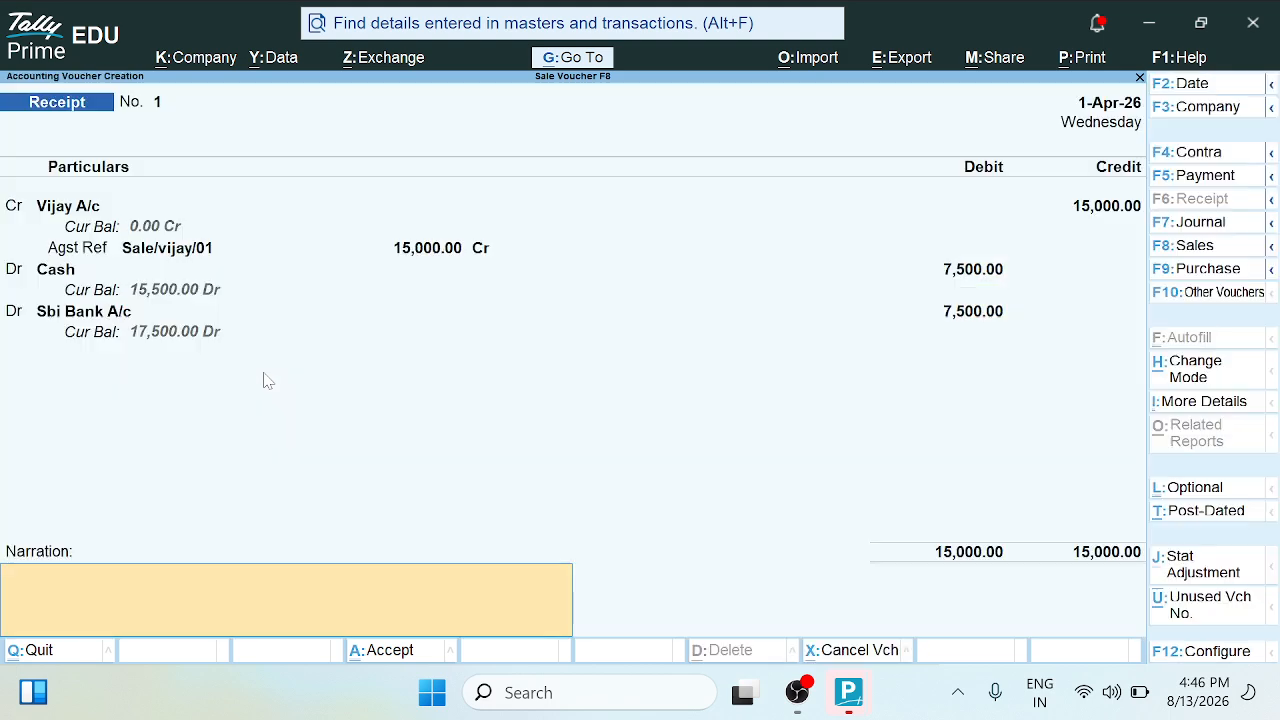
{"action": "key", "text": "Return"}
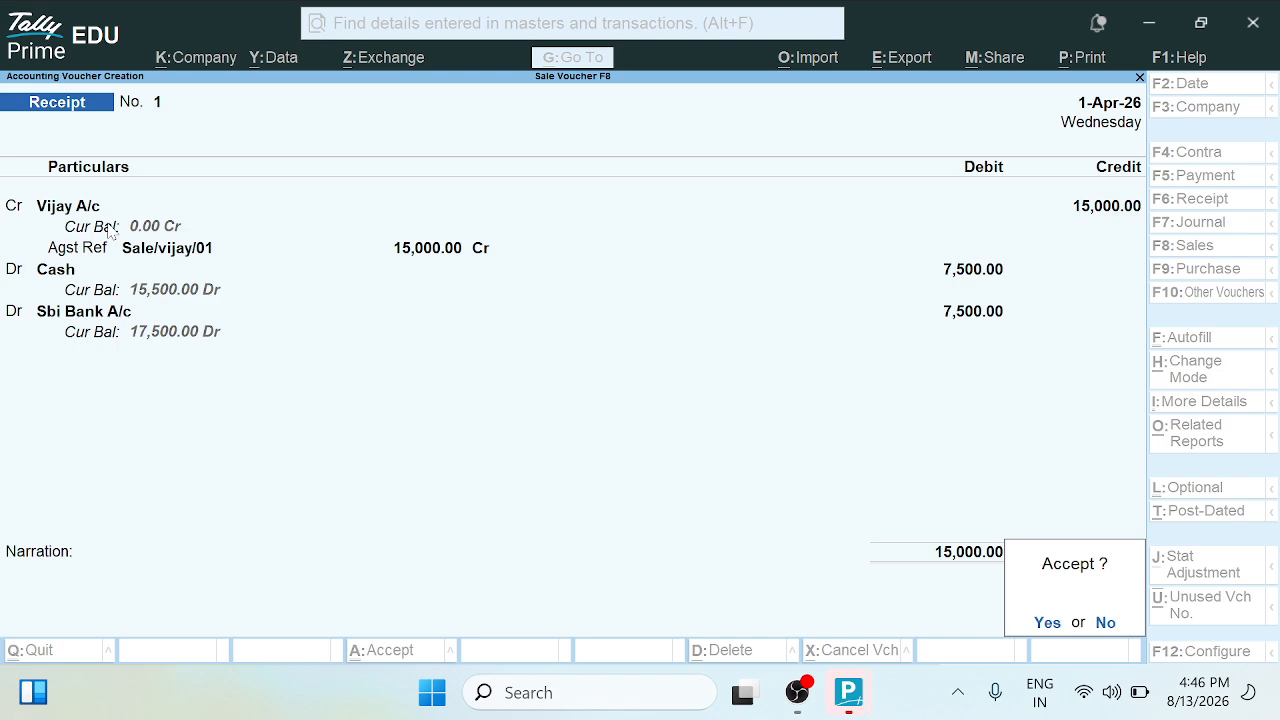
{"action": "left_click", "coordinate": [1046, 623]}
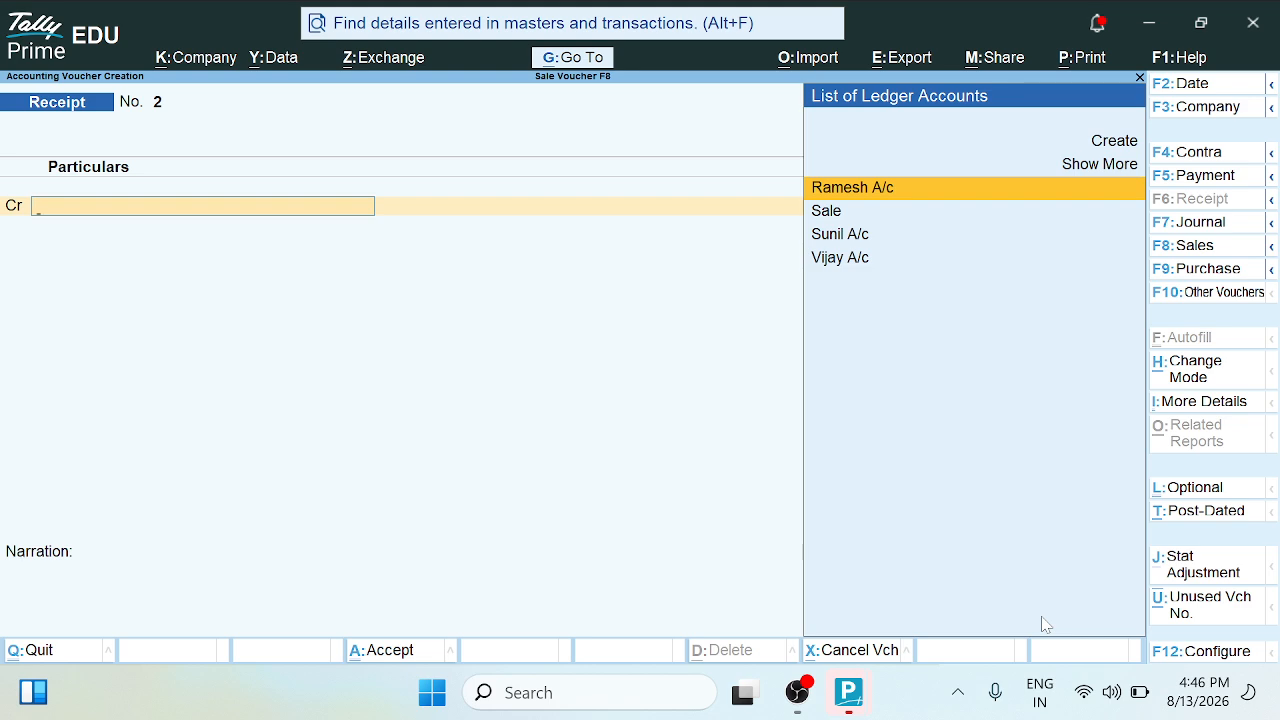
- Start a new sales voucher and change its mode from Item Invoice to As Voucher
{"action": "key", "text": "F8"}
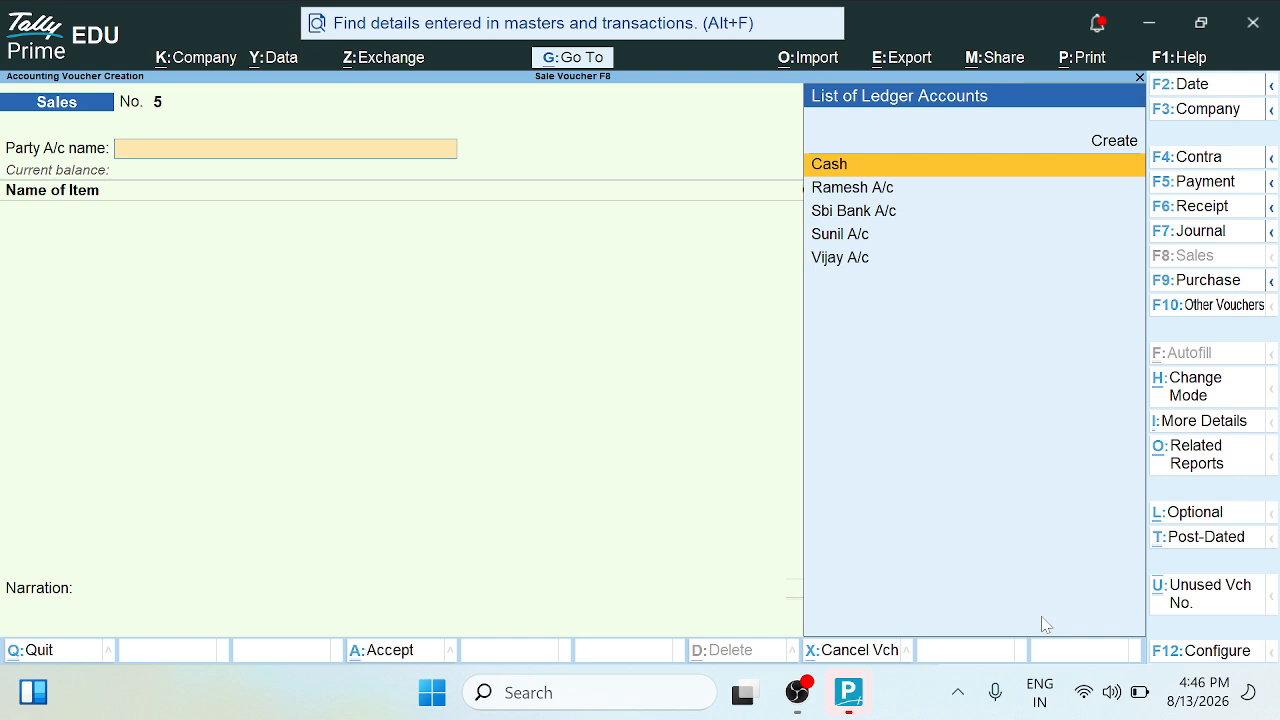
{"action": "key", "text": "ctrl+h"}
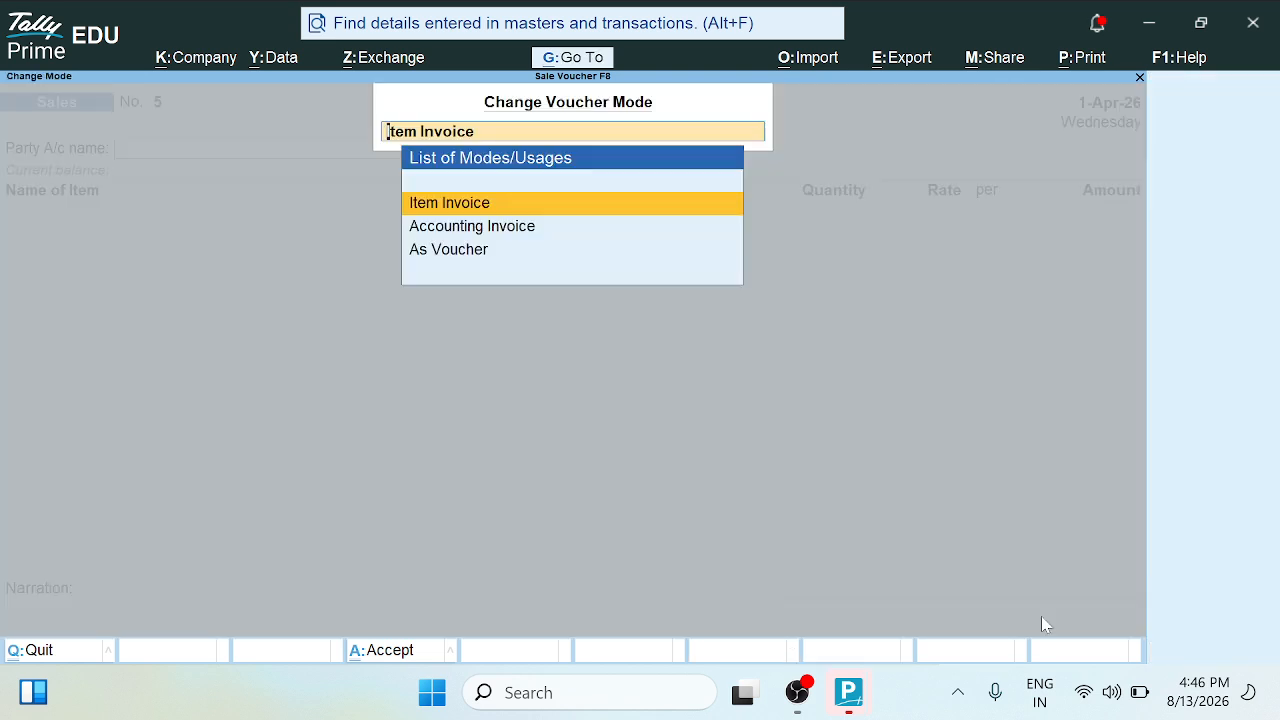
{"action": "key", "text": "Down"}
{"action": "key", "text": "Down"}
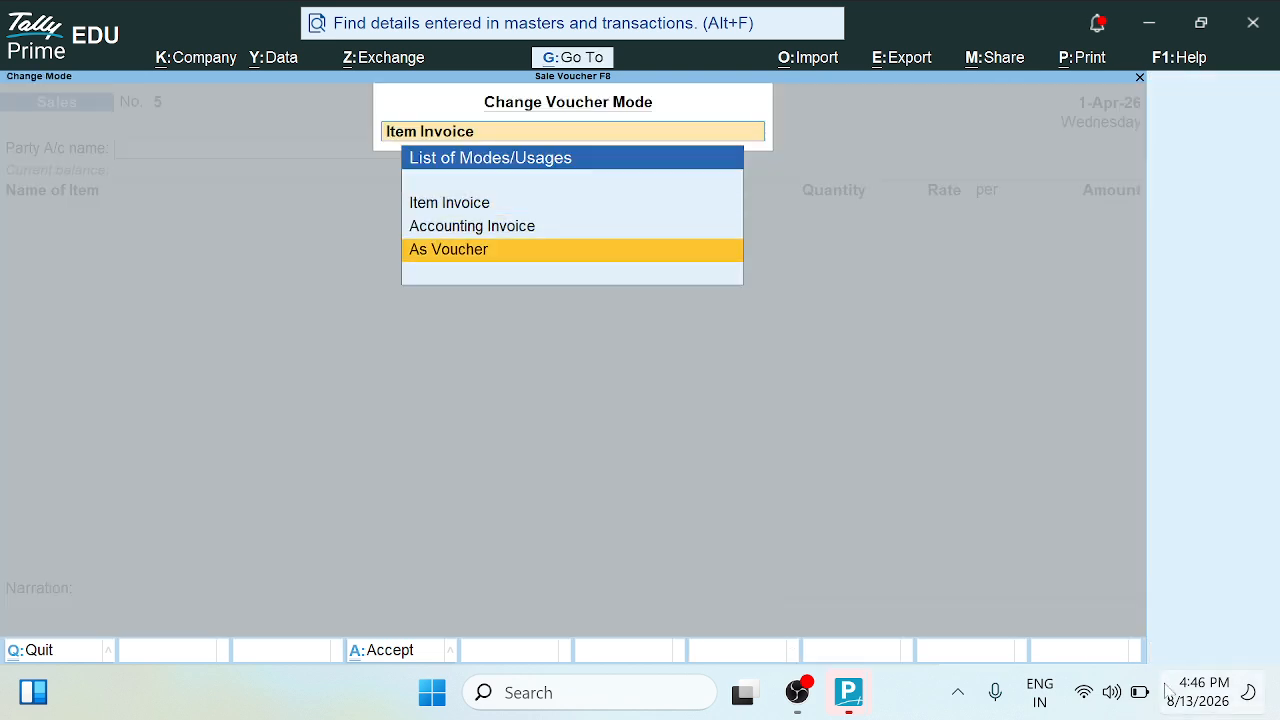
{"action": "key", "text": "backslash"}
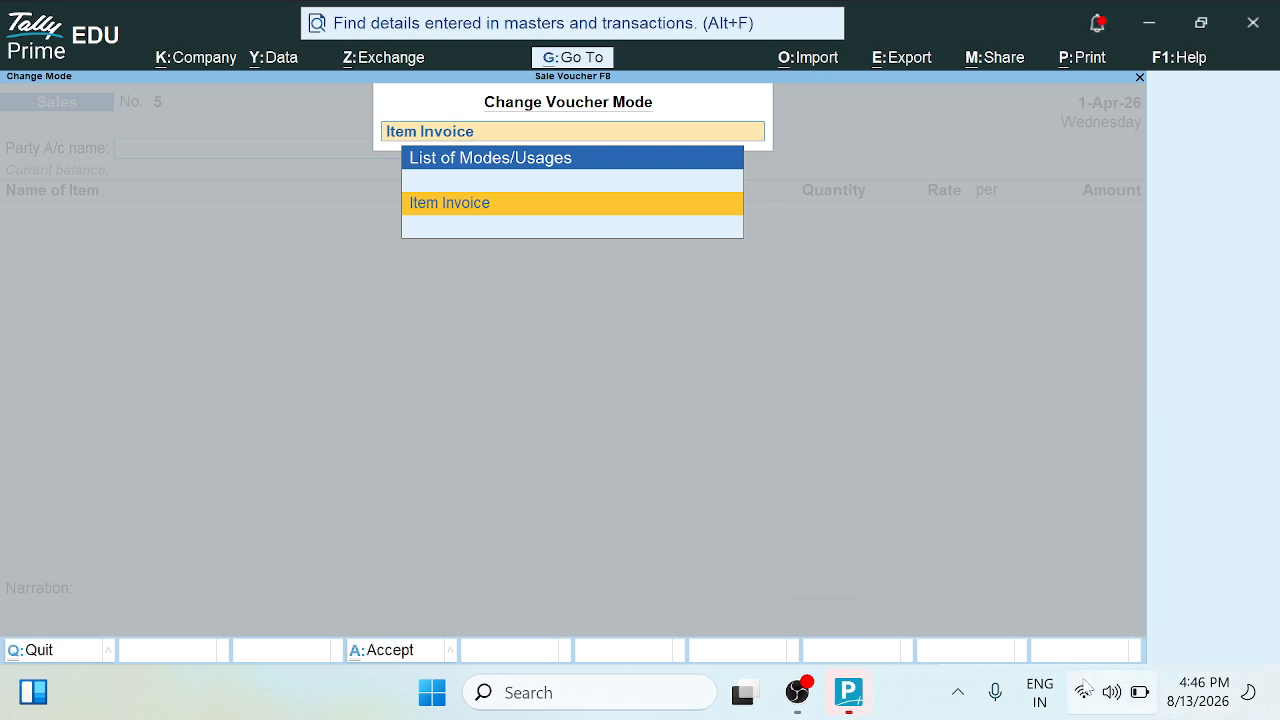
{"action": "key", "text": "BackSpace"}
{"action": "key", "text": "Down"}
{"action": "key", "text": "Down"}
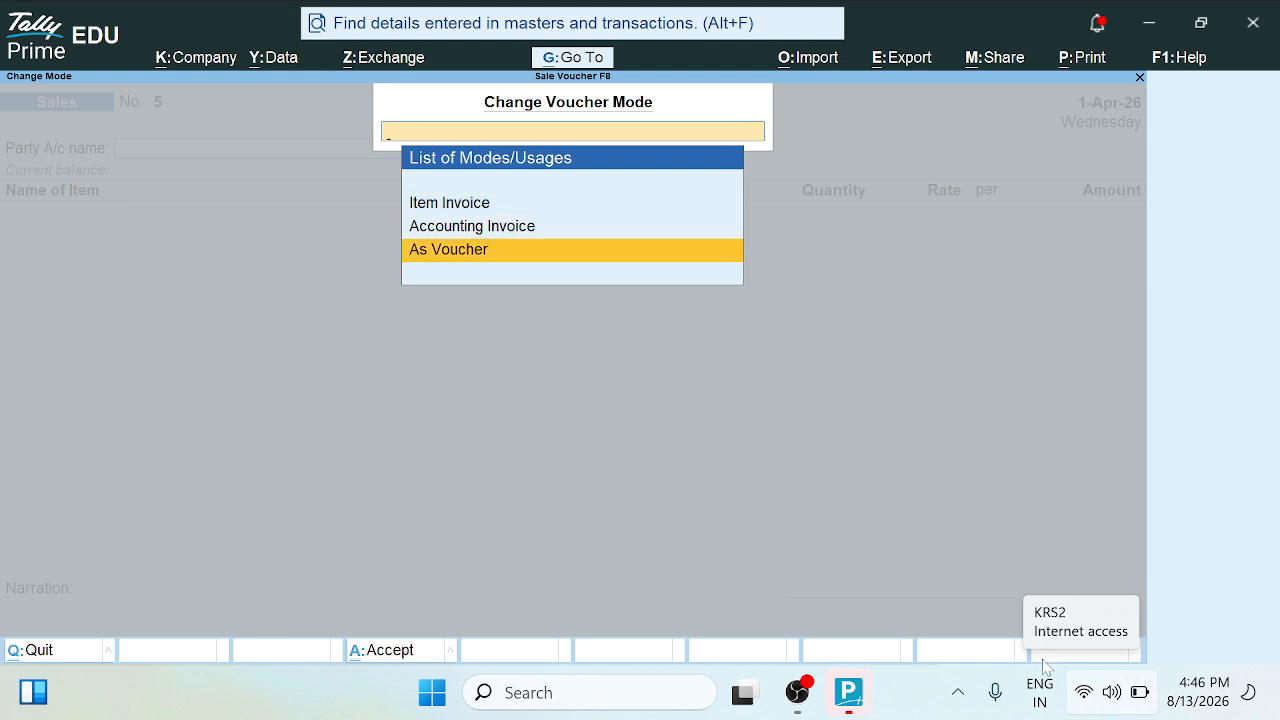
{"action": "left_click", "coordinate": [475, 255]}
- Create a new customer ledger under Sundry Debtors as the debit party, leaving the dispatch and party details at their defaults
{"action": "key", "text": "alt+c"}
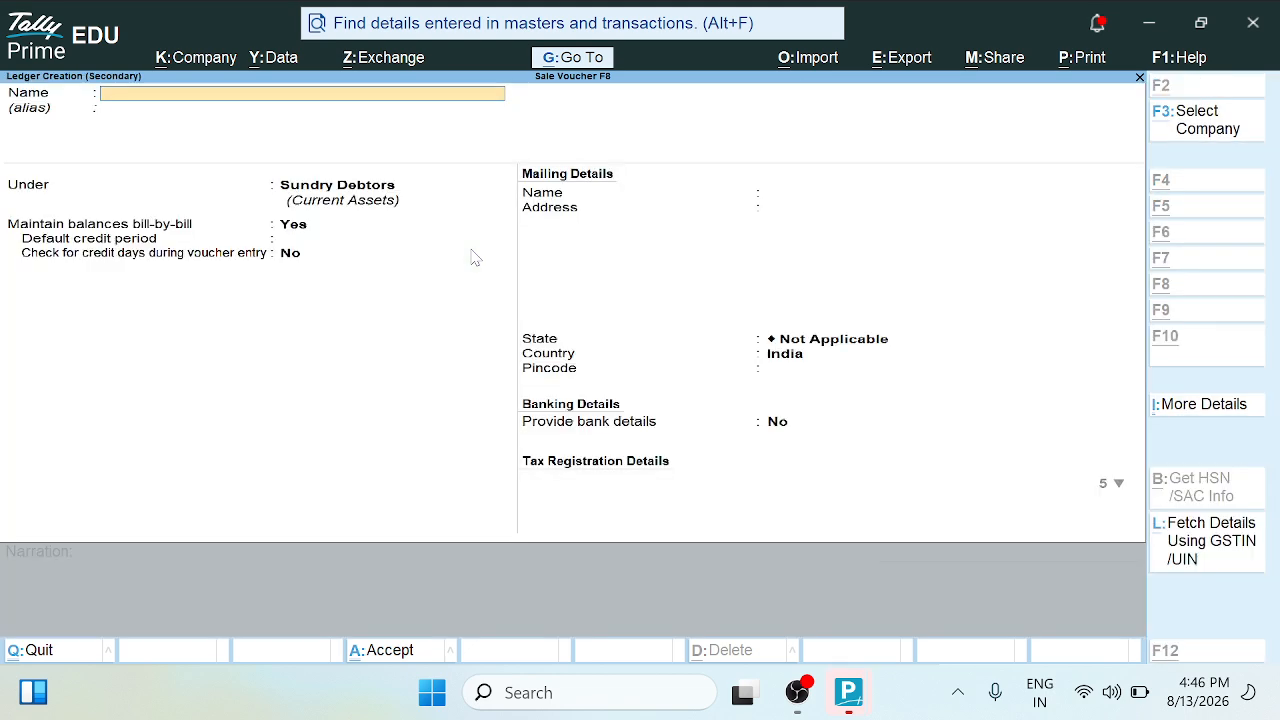
{"action": "type", "text": "Tushar"}
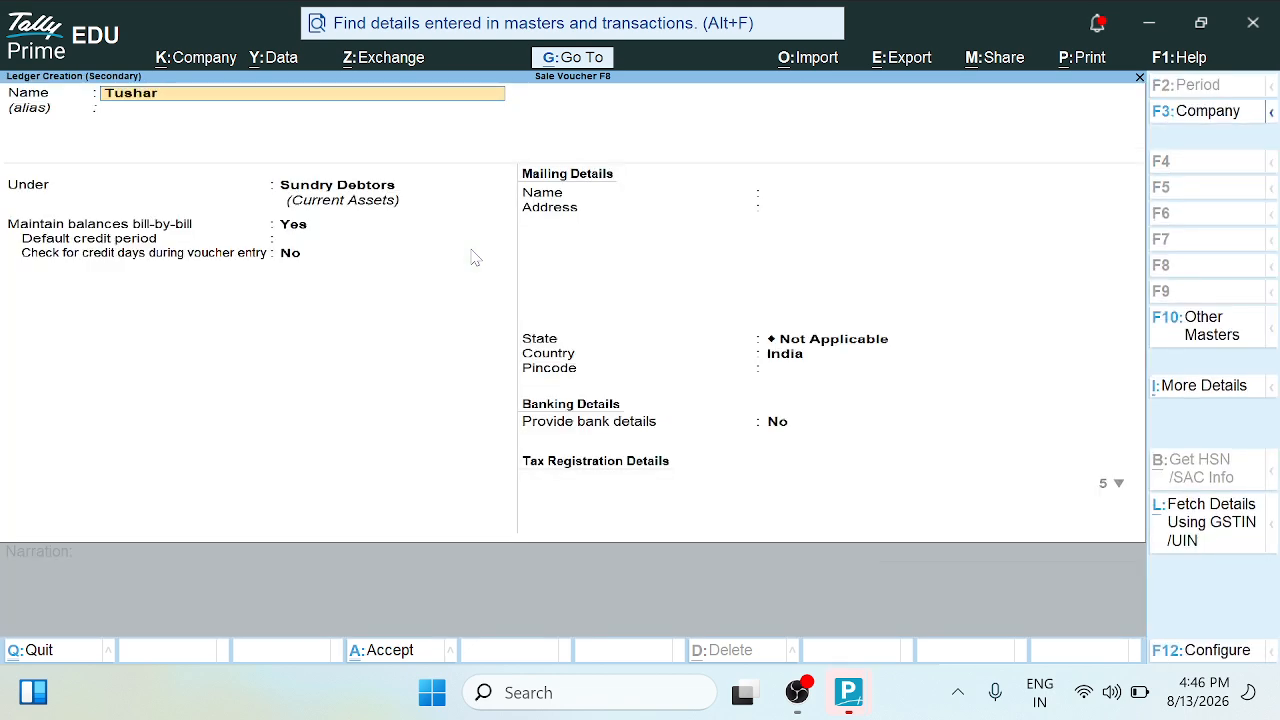
{"action": "type", "text": "a/c"}
{"action": "key", "text": "ctrl+a"}
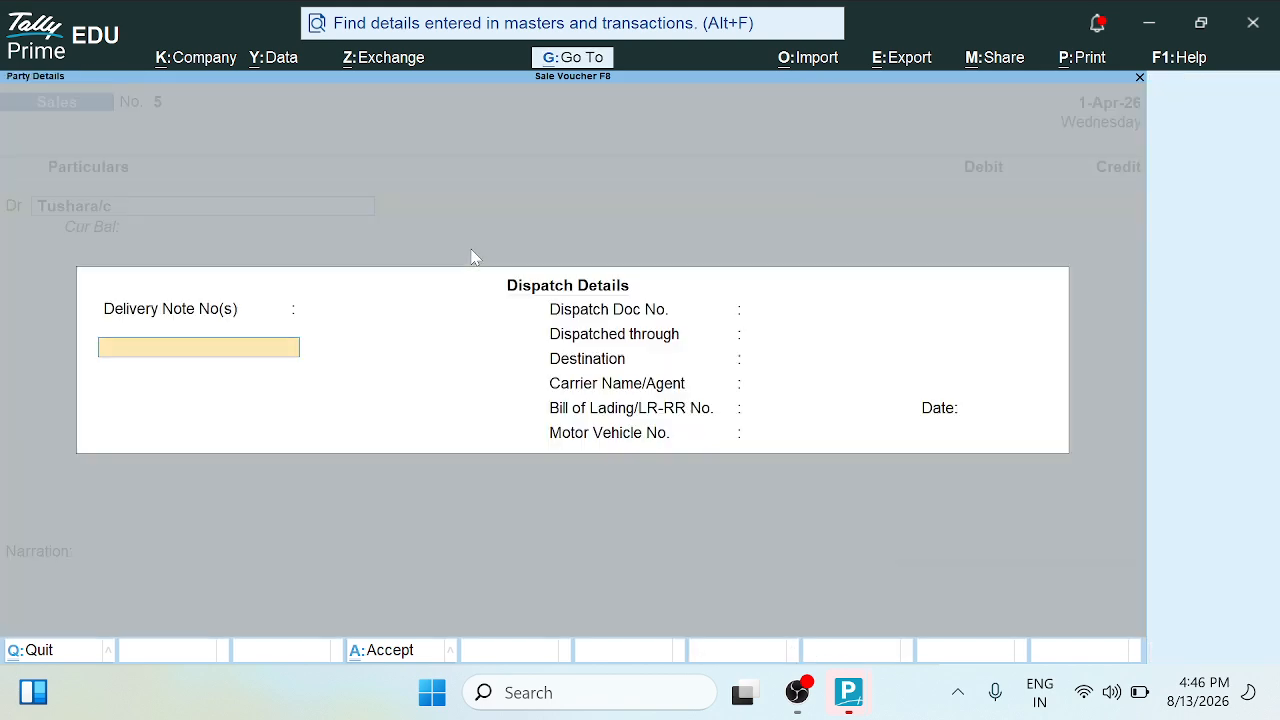
{"action": "key", "text": "ctrl+a"}
{"action": "key", "text": "ctrl+a"}
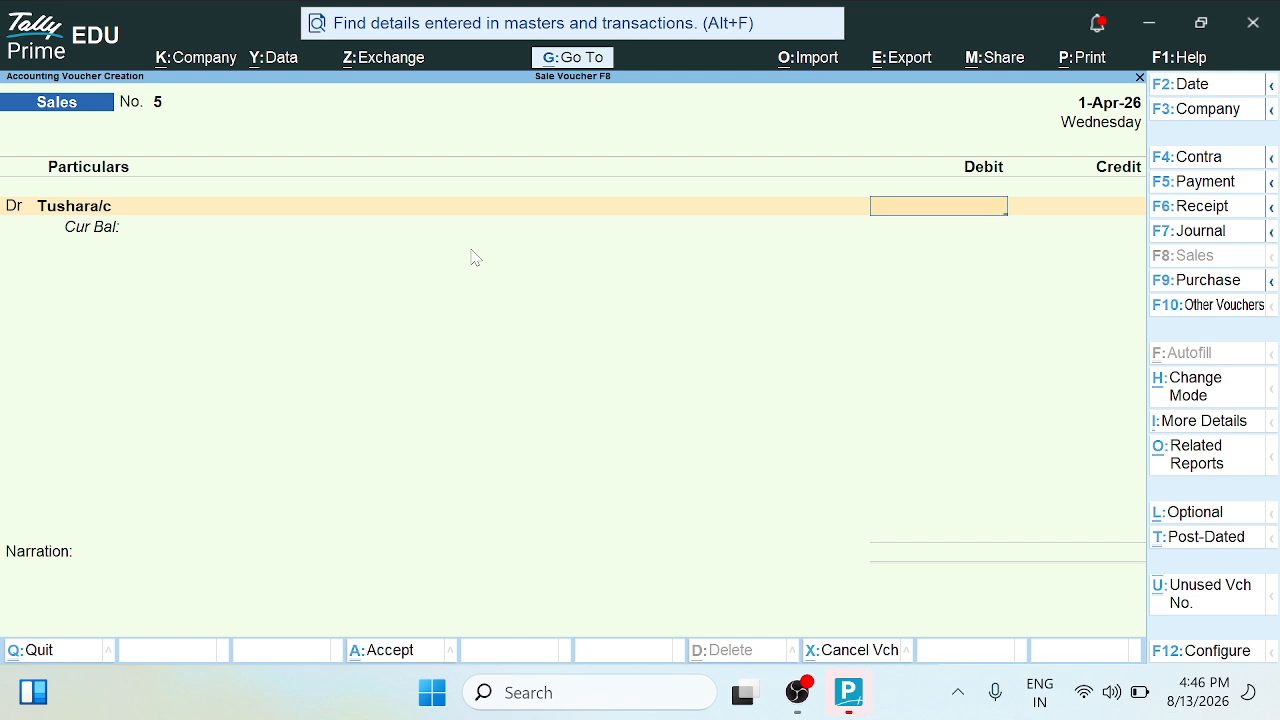
- Debit the new customer with 16,000 as a New Ref bill named Sale/, the customer's first name and /01
{"action": "type", "text": "16,000"}
{"action": "key", "text": "Return"}
{"action": "key", "text": "Return"}
{"action": "type", "text": "Sa"}
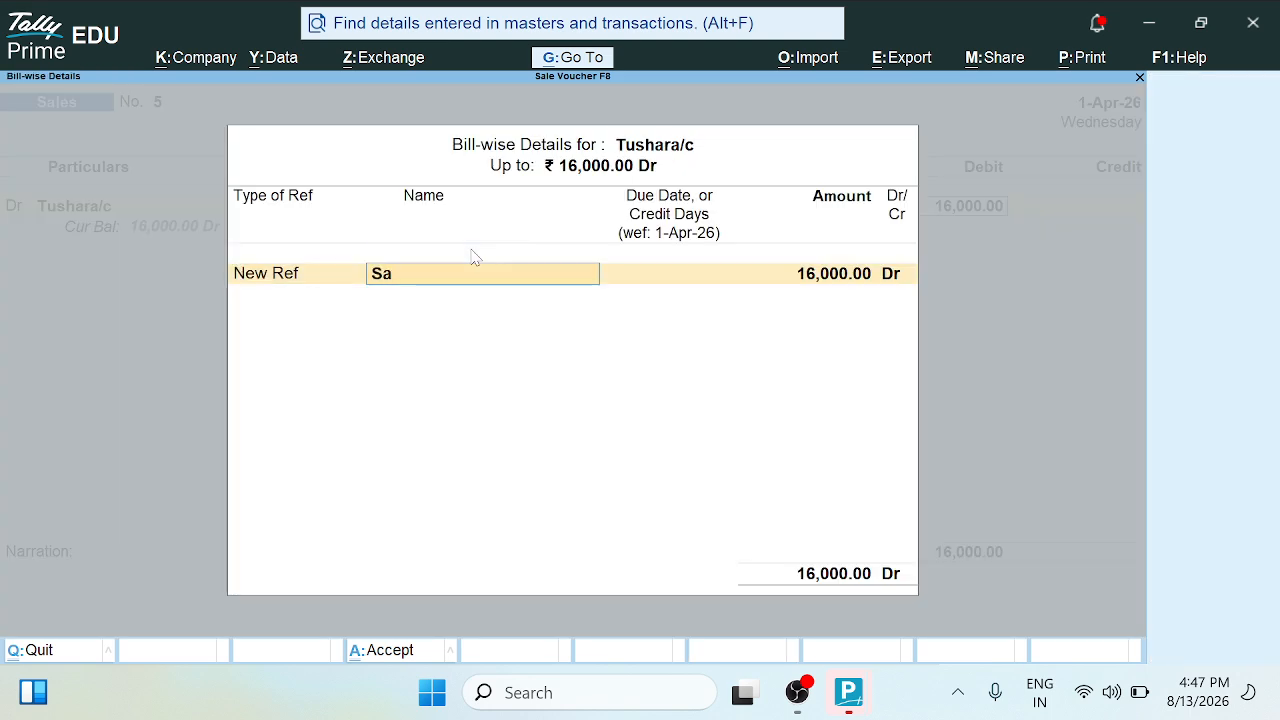
{"action": "type", "text": "le/tuhar"}
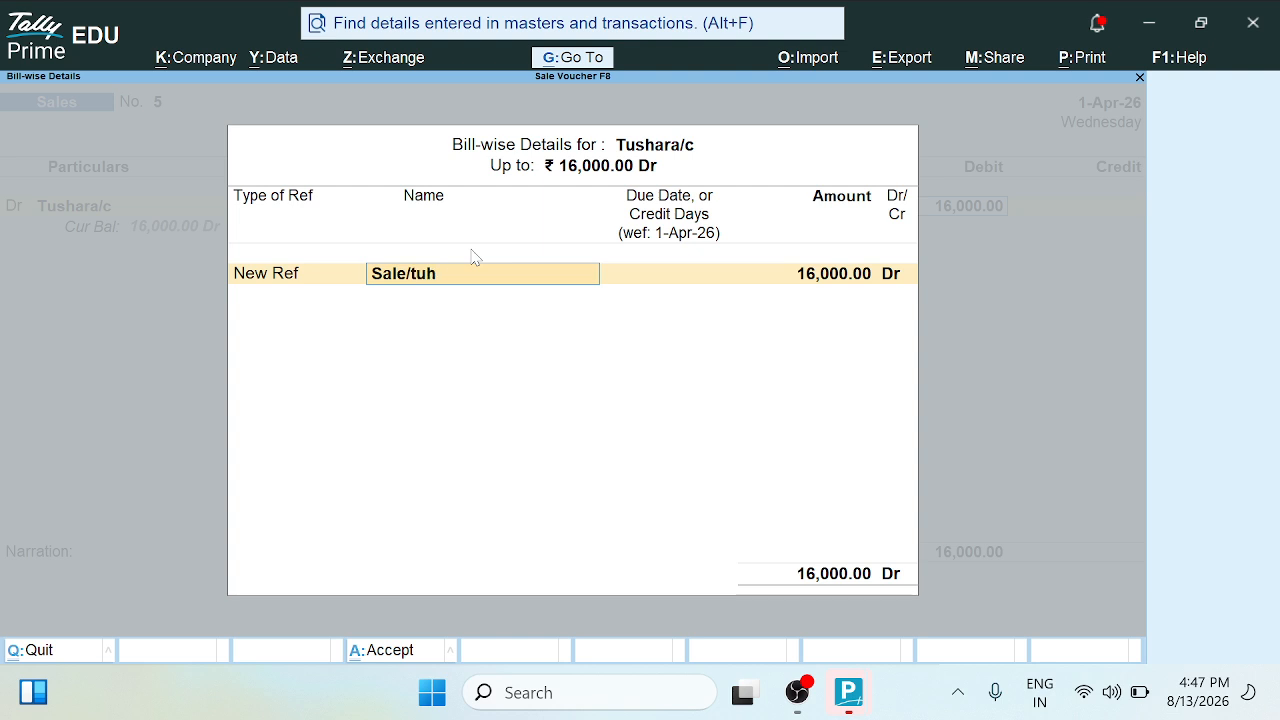
{"action": "key", "text": "BackSpace"}
{"action": "key", "text": "BackSpace"}
{"action": "key", "text": "BackSpace"}
{"action": "type", "text": "shar/01"}
{"action": "key", "text": "Return"}
{"action": "key", "text": "Return"}
{"action": "key", "text": "Return"}
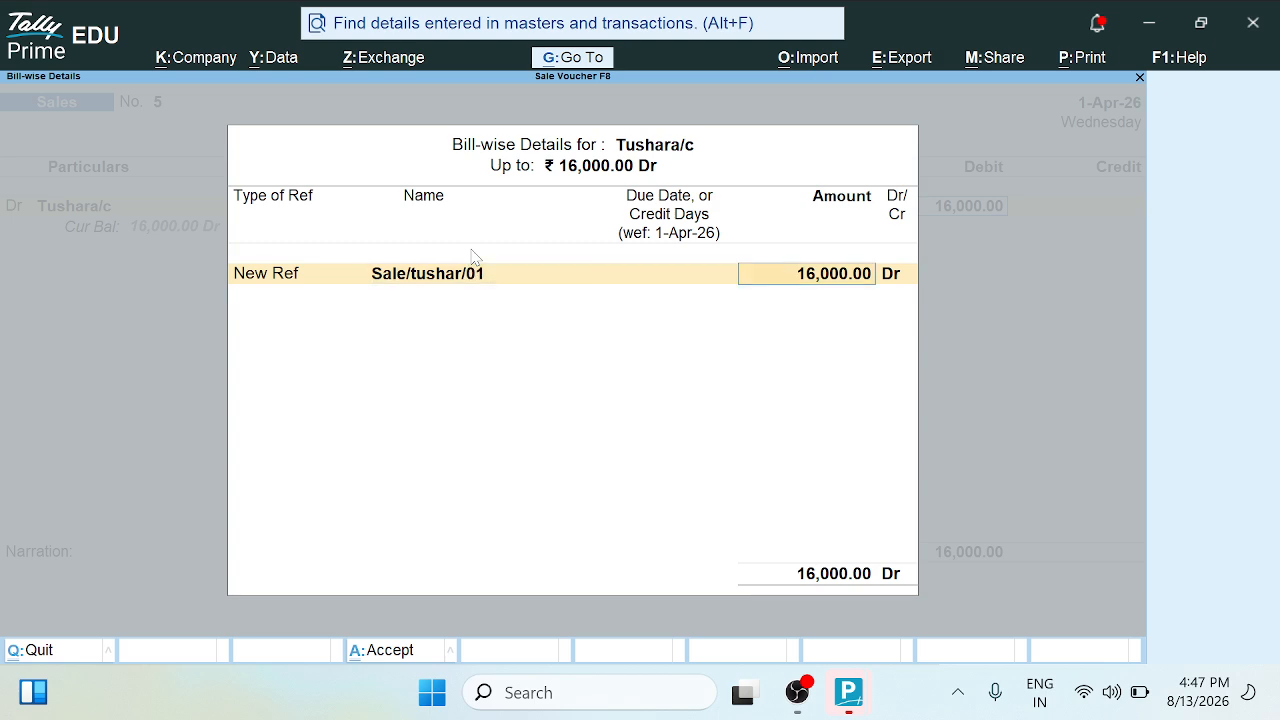
{"action": "key", "text": "Return"}
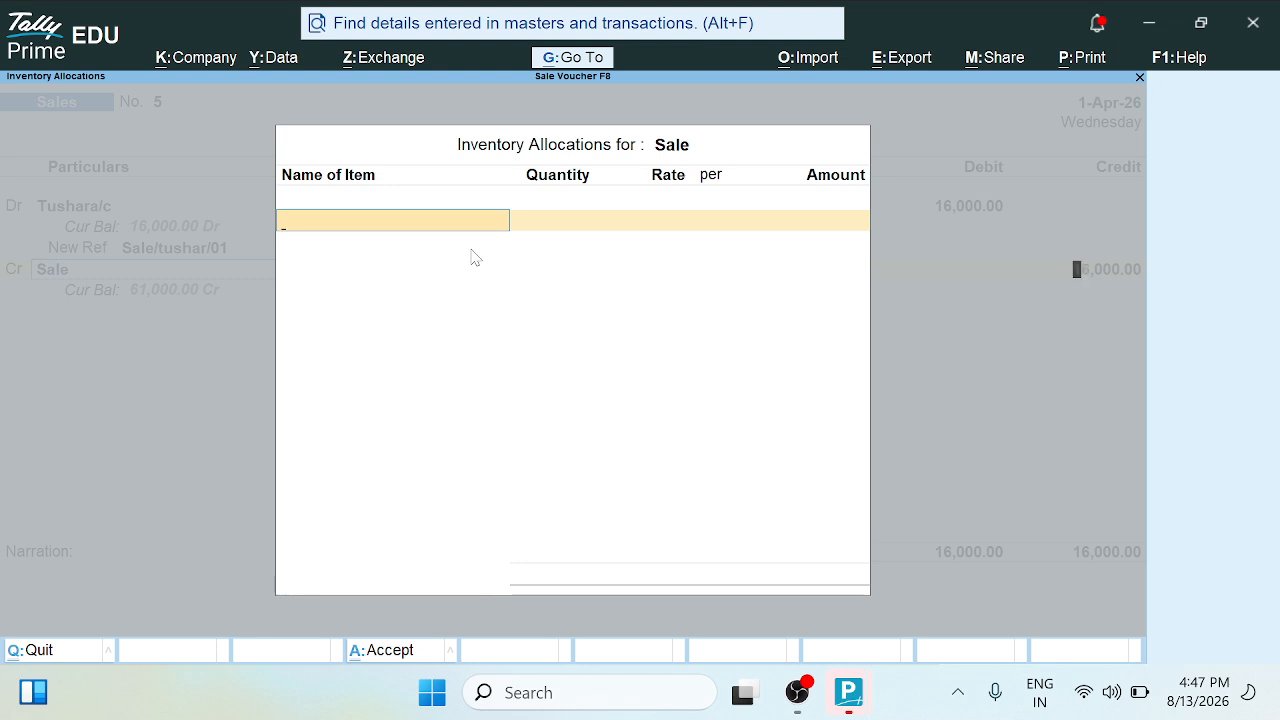
- Credit the Sale ledger with 16,000 without item allocations or narration and save the sales voucher
{"action": "key", "text": "Return"}
{"action": "key", "text": "Return"}
{"action": "key", "text": "Return"}
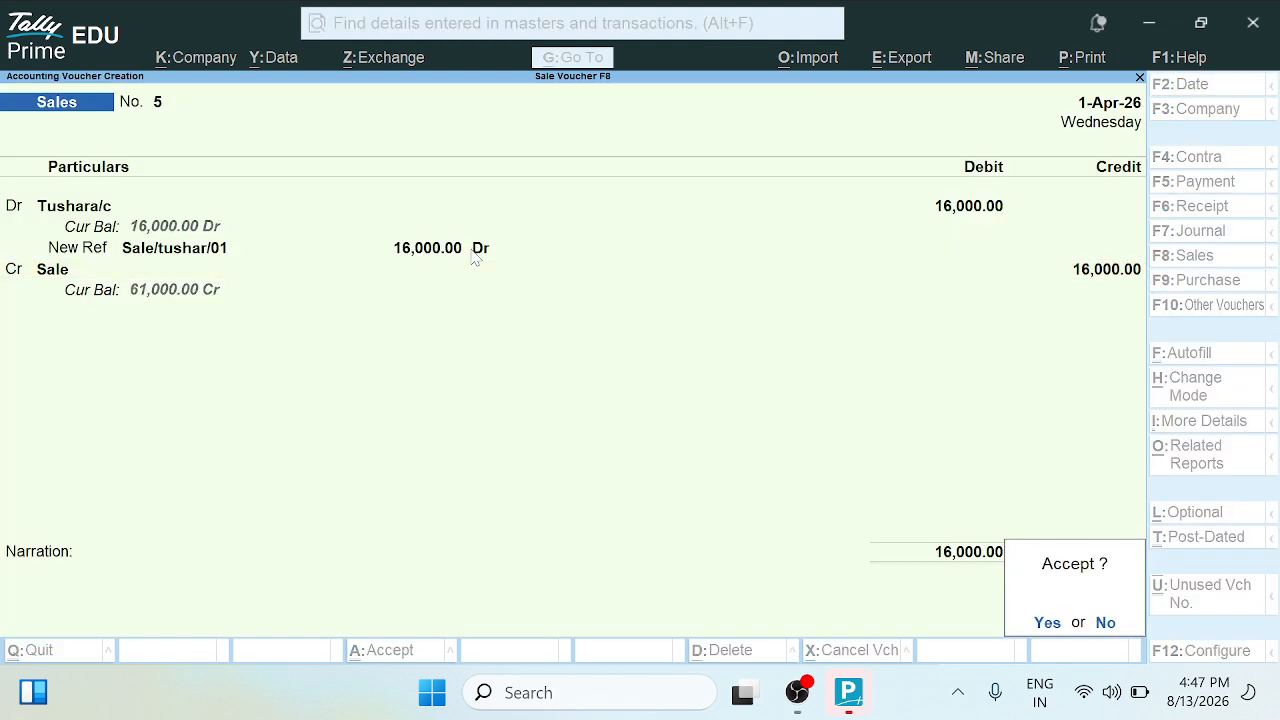
{"action": "left_click", "coordinate": [1040, 627]}
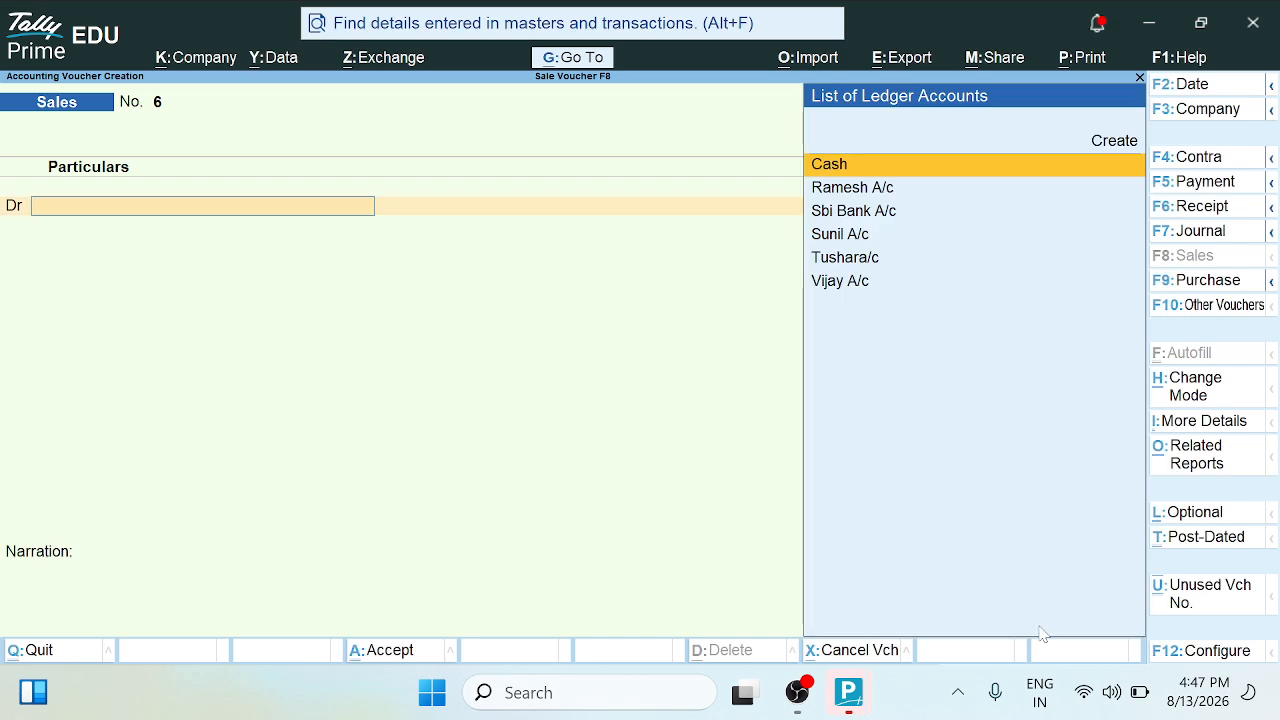
- Start a receipt voucher and credit the new customer's ledger with 8,000
{"action": "key", "text": "F6"}
{"action": "type", "text": "T"}
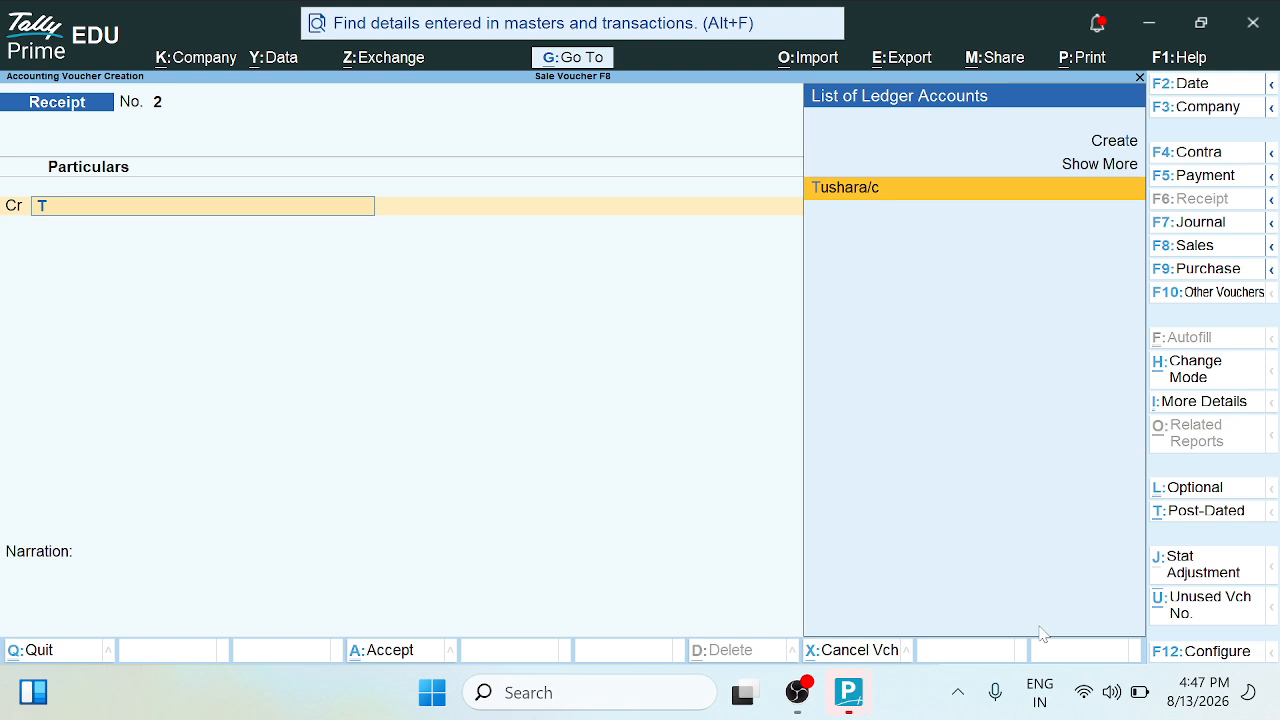
{"action": "key", "text": "Return"}
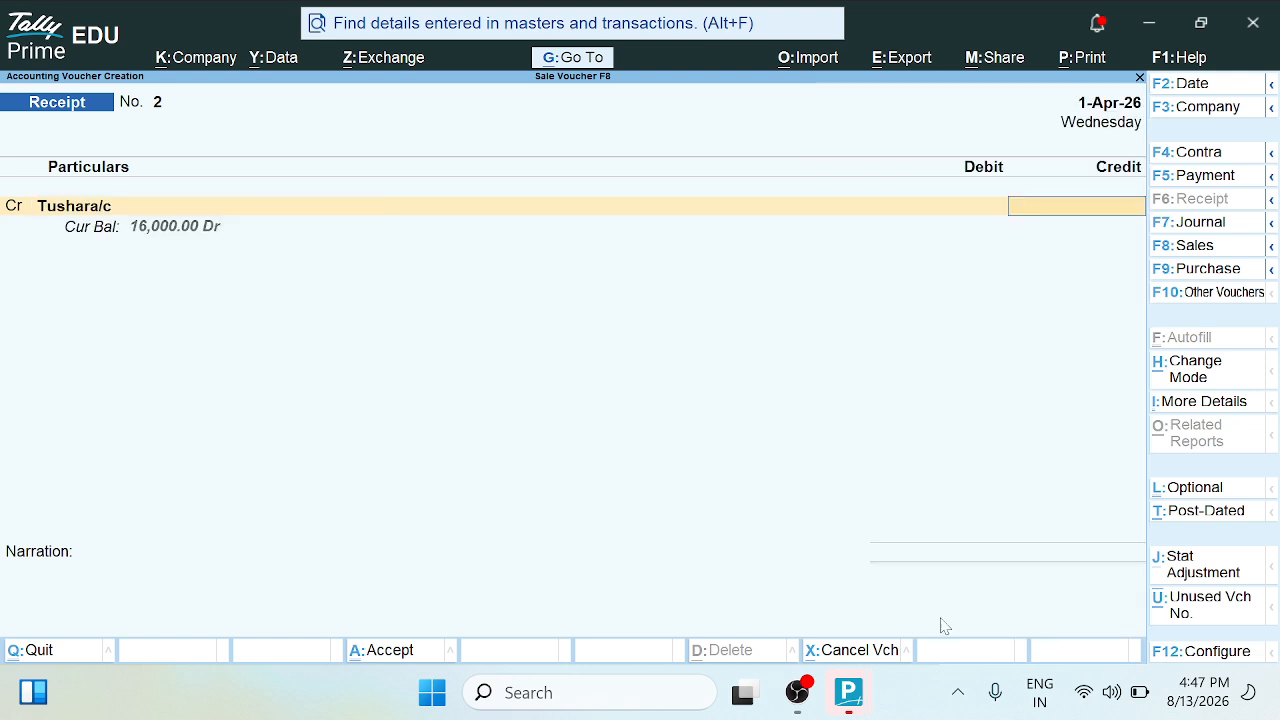
{"action": "type", "text": "8000"}
{"action": "key", "text": "Return"}
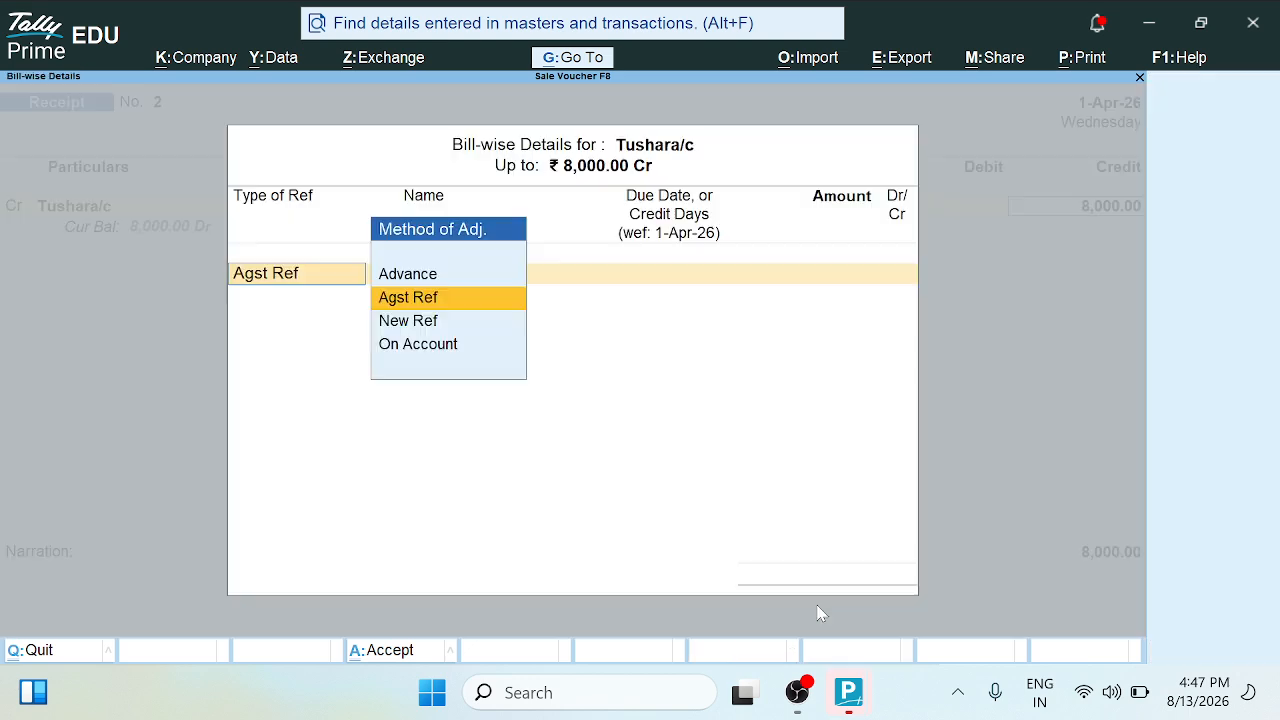
- Allocate the 8,000 receipt as Agst Ref to the new customer's pending sale bill
{"action": "key", "text": "Return"}
{"action": "key", "text": "Return"}
{"action": "key", "text": "Return"}
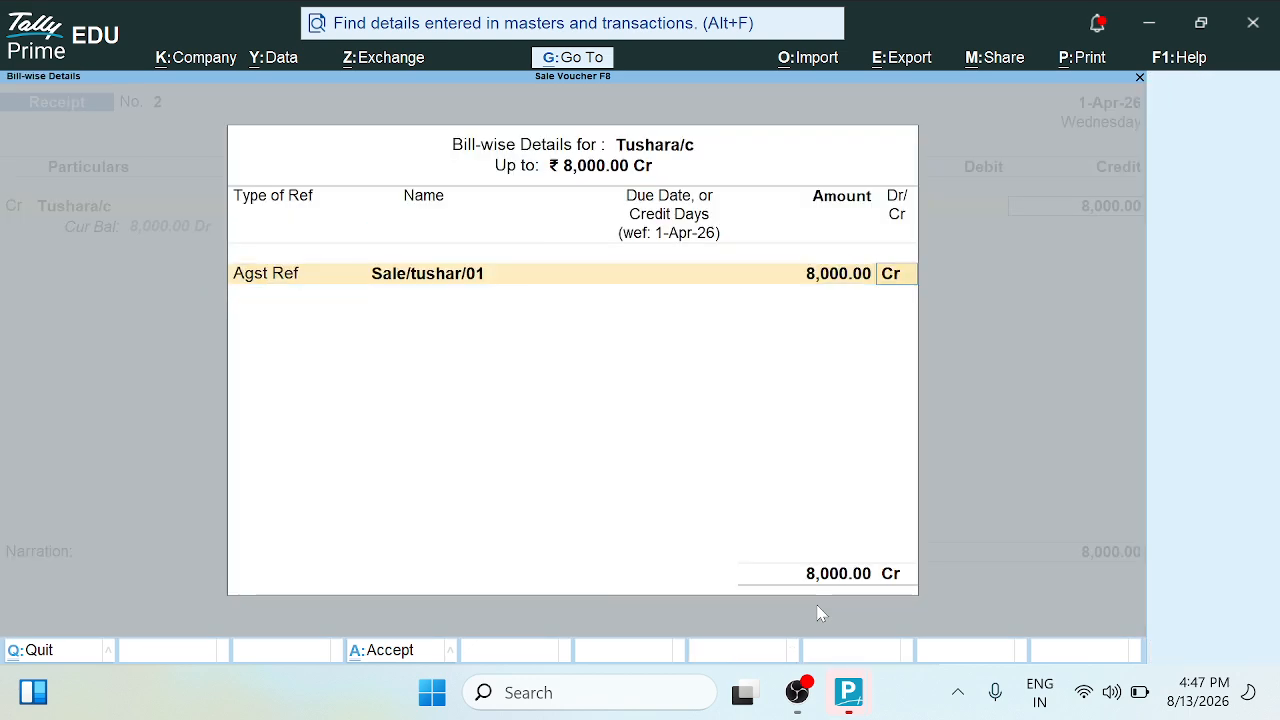
{"action": "key", "text": "Return"}
- Debit Cash with 8,000, save the receipt voucher without a narration and return to the Gateway of Tally
{"action": "type", "text": "Cas"}
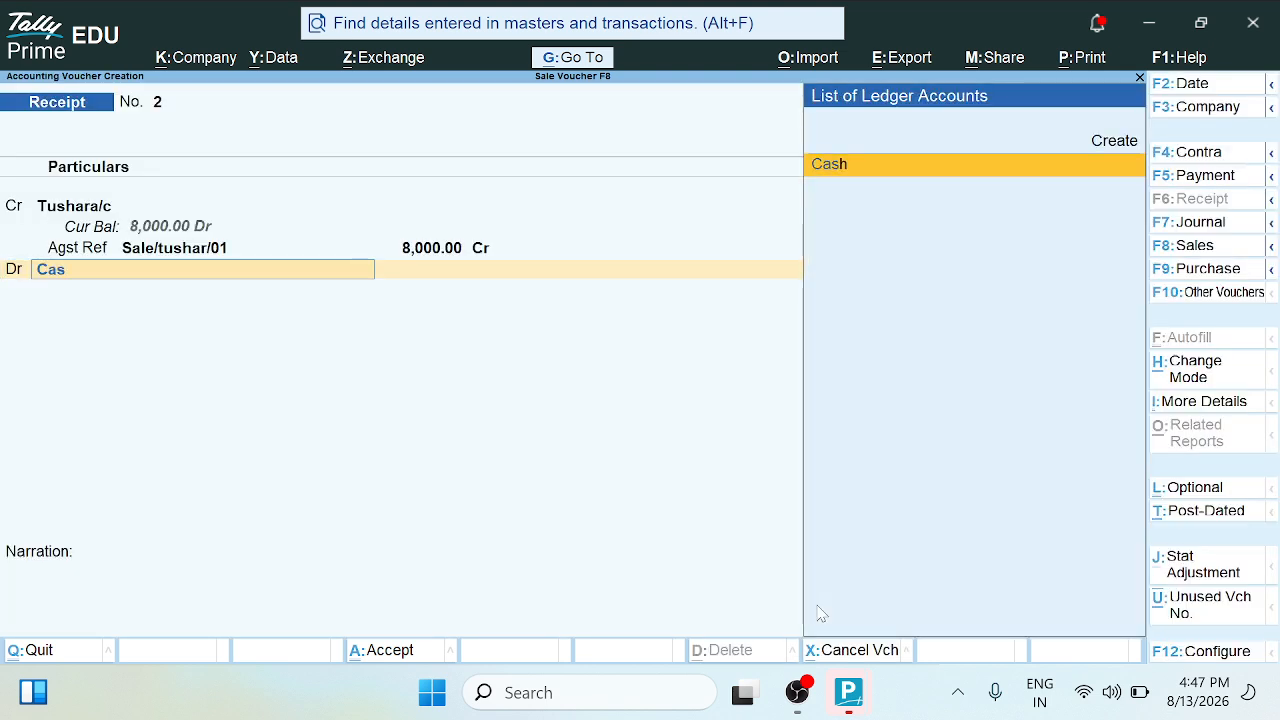
{"action": "key", "text": "Return"}
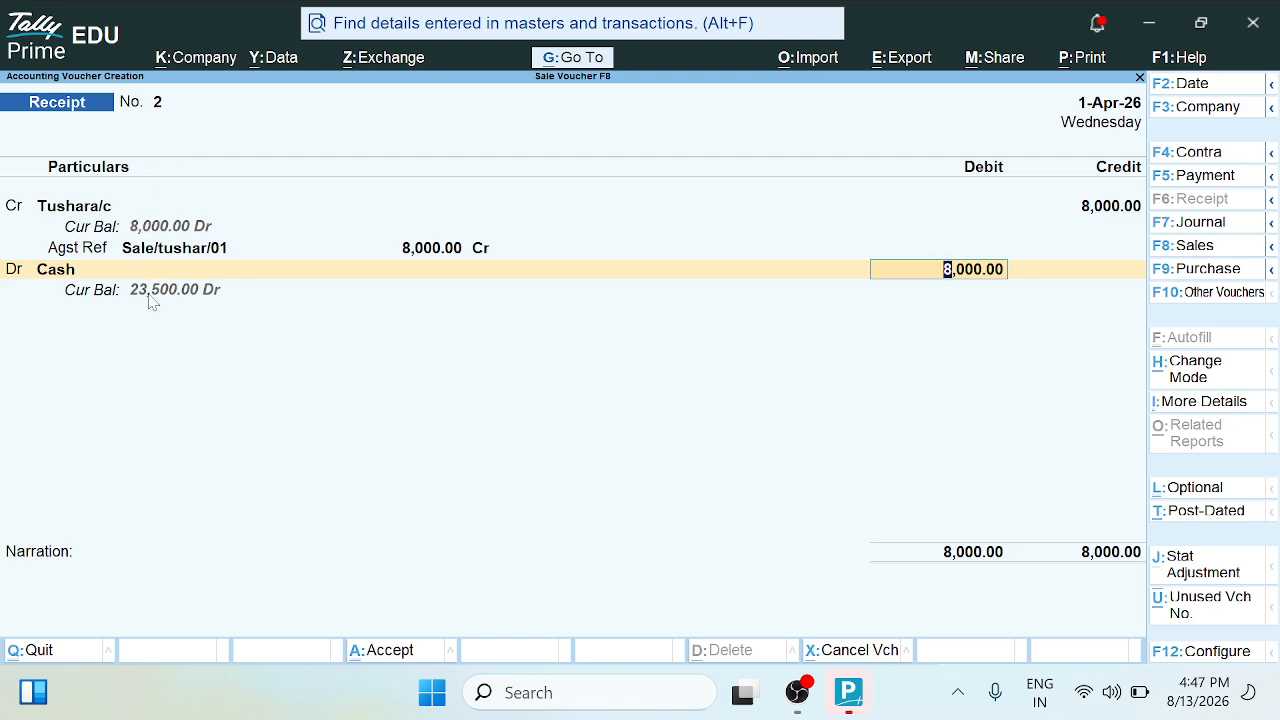
{"action": "key", "text": "Return"}
{"action": "key", "text": "Return"}
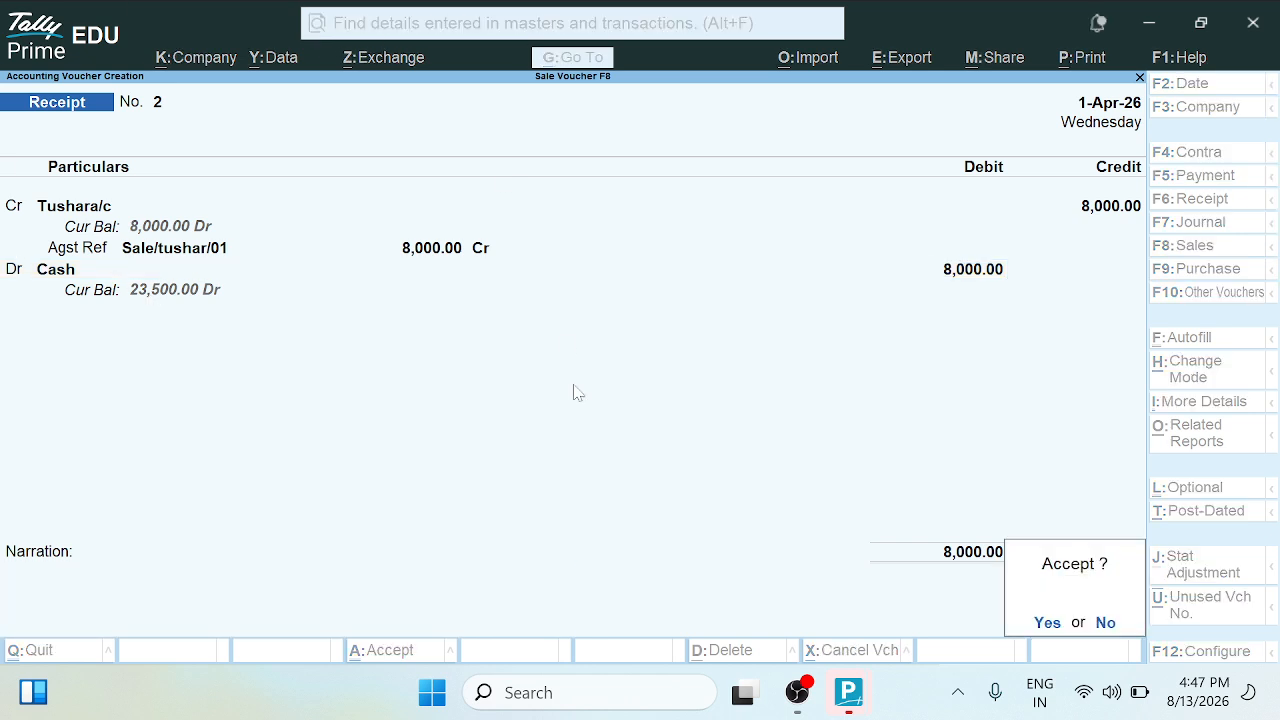
{"action": "left_click", "coordinate": [1050, 624]}
{"action": "key", "text": "Escape"}
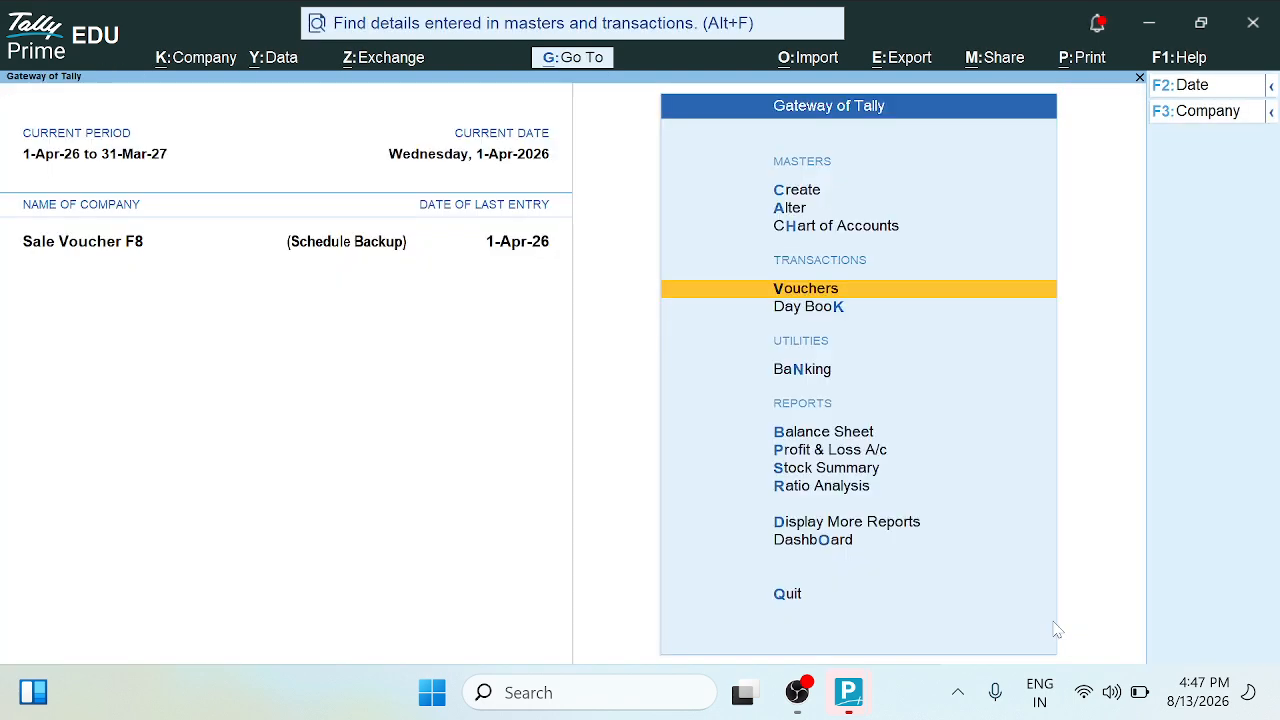
- View the outstanding Receivables report under Statements of Accounts to check the customers' pending bills
{"action": "key", "text": "Escape"}
{"action": "key", "text": "Escape"}
{"action": "key", "text": "Down"}
{"action": "key", "text": "Down"}
{"action": "key", "text": "Down"}
{"action": "key", "text": "Down"}
{"action": "key", "text": "Down"}
{"action": "key", "text": "Down"}
{"action": "key", "text": "Down"}
{"action": "key", "text": "Down"}
{"action": "key", "text": "Down"}
{"action": "key", "text": "Down"}
{"action": "key", "text": "Down"}
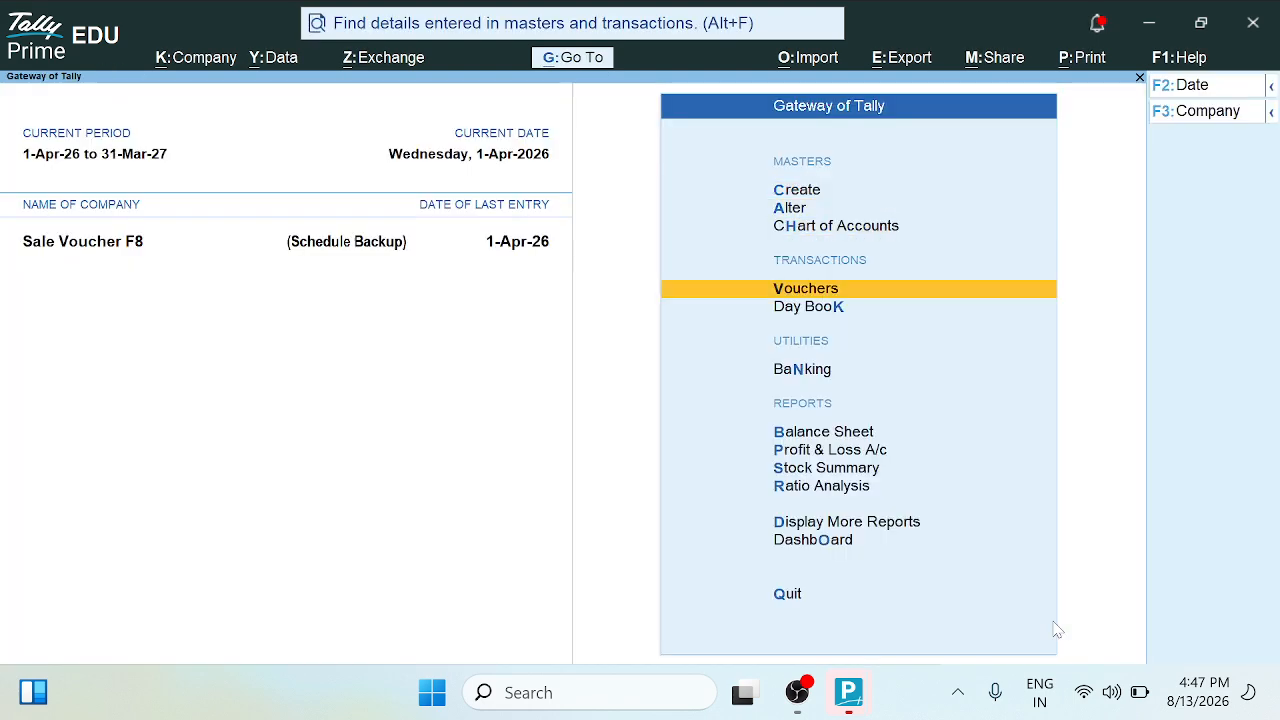
{"action": "key", "text": "Up"}
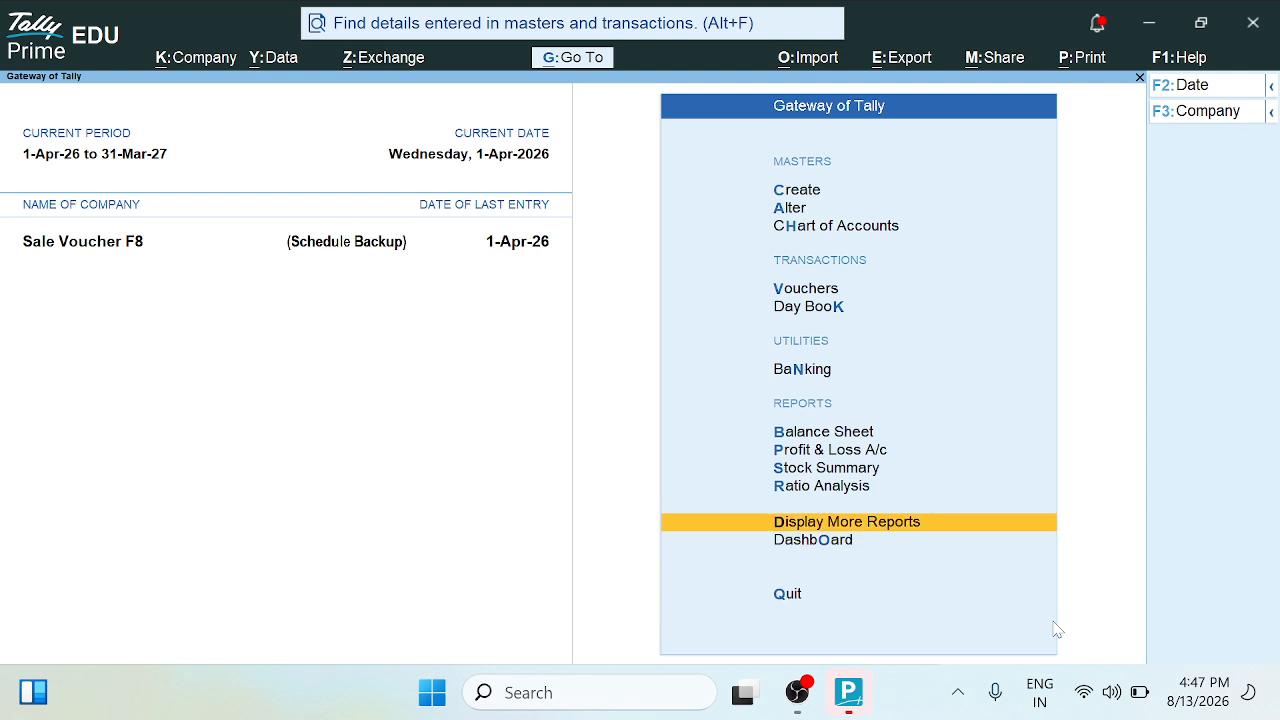
{"action": "key", "text": "Return"}
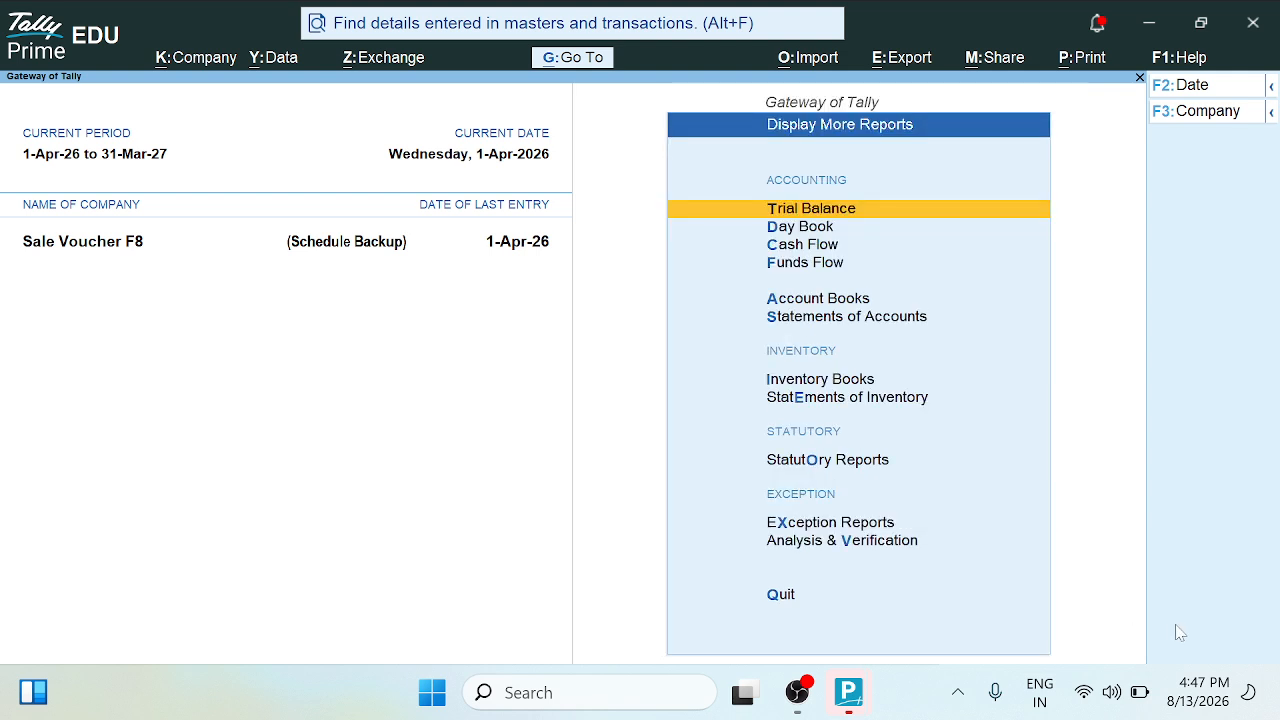
{"action": "key", "text": "Down"}
{"action": "key", "text": "Down"}
{"action": "key", "text": "Down"}
{"action": "key", "text": "Down"}
{"action": "key", "text": "Down"}
{"action": "key", "text": "Down"}
{"action": "key", "text": "Down"}
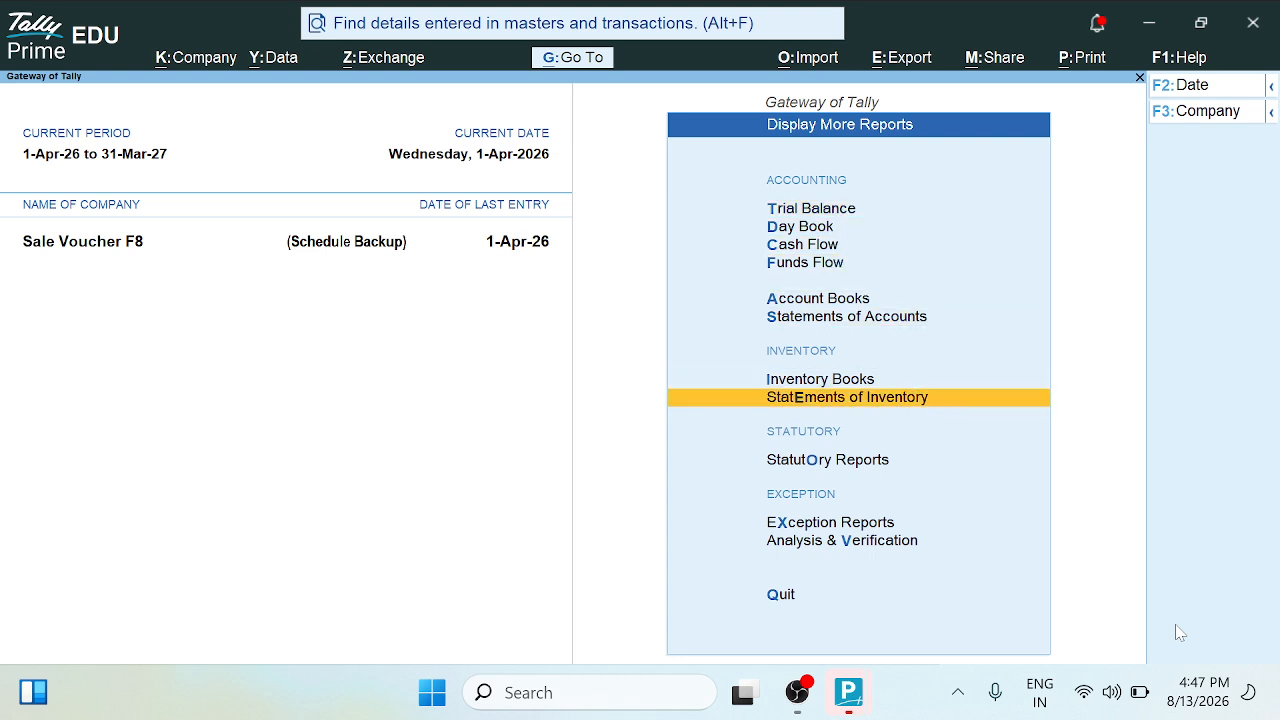
{"action": "key", "text": "Up"}
{"action": "key", "text": "Up"}
{"action": "key", "text": "Return"}
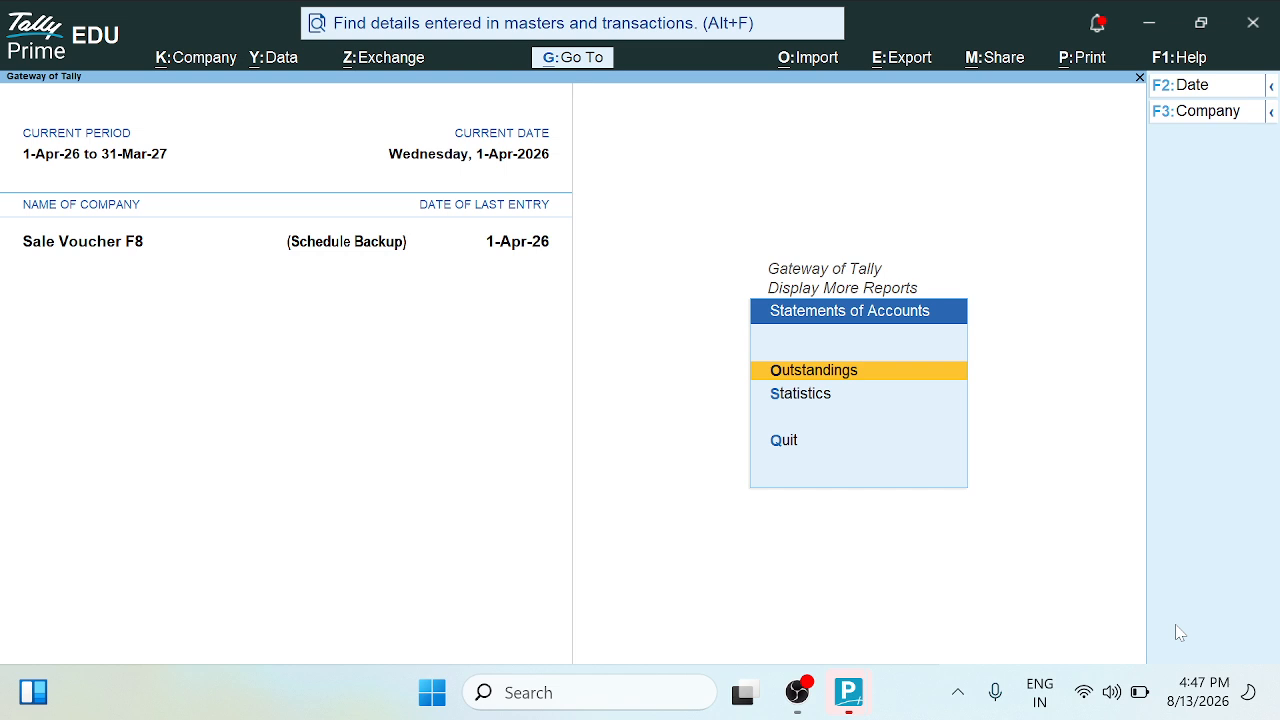
{"action": "key", "text": "Return"}
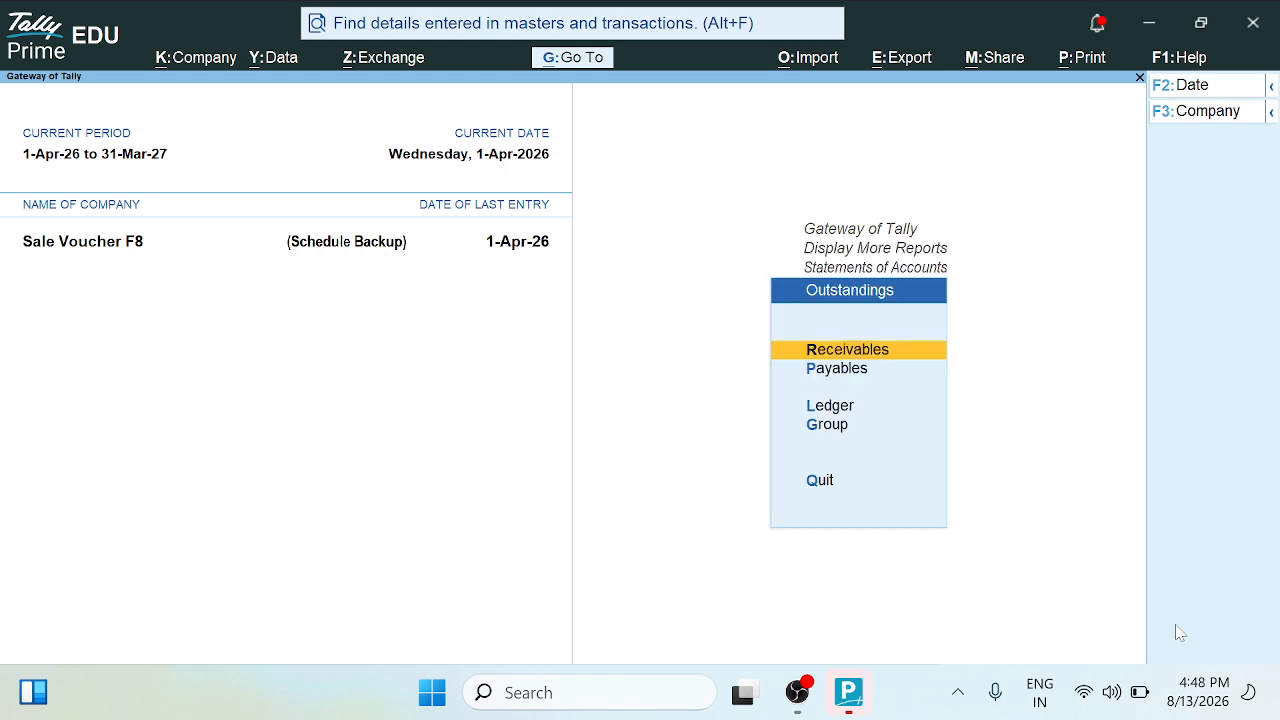
{"action": "key", "text": "Return"}
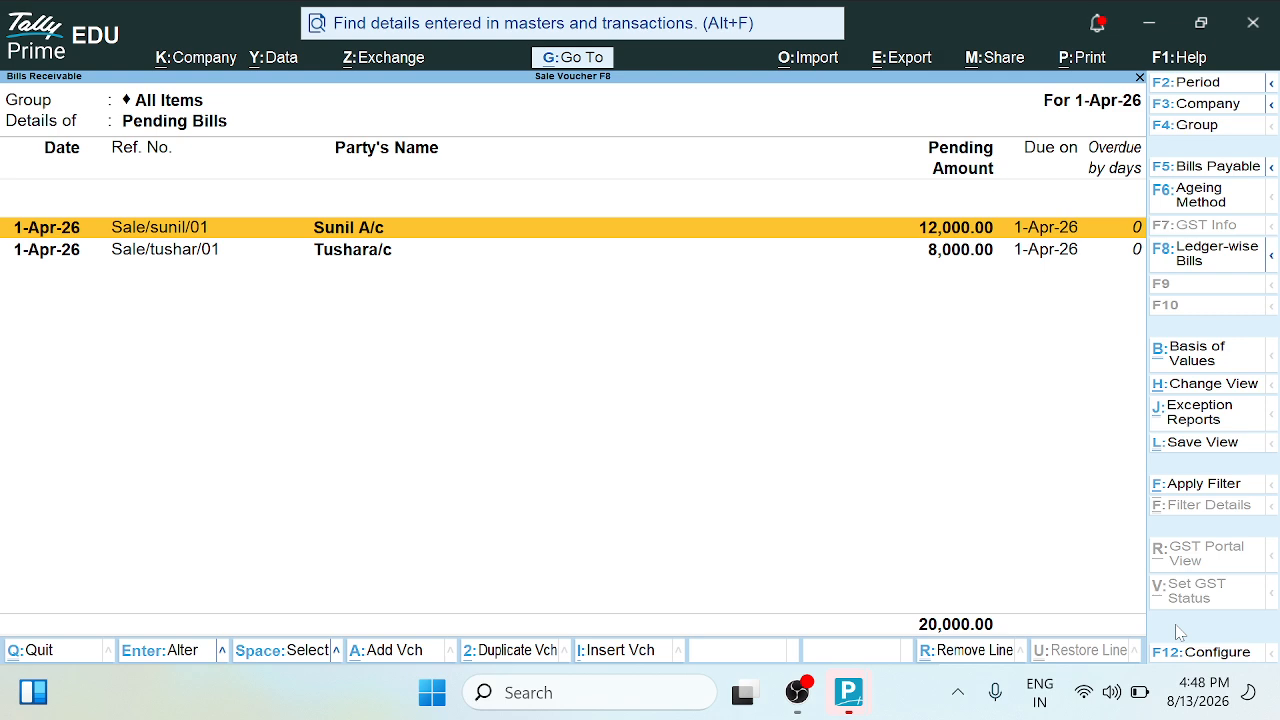
- Leave the receivables report and view the Profit & Loss A/c, checking the Sales Accounts entry
{"action": "key", "text": "Escape"}
{"action": "key", "text": "Escape"}
{"action": "key", "text": "Escape"}
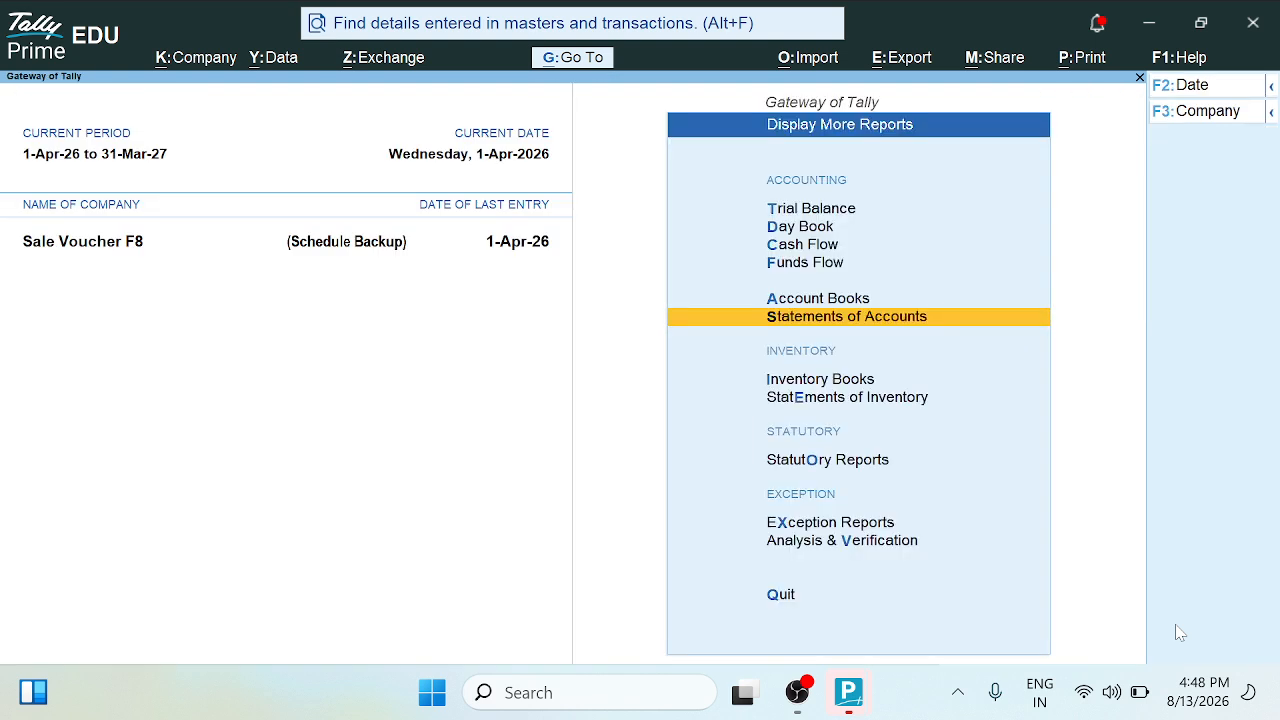
{"action": "key", "text": "Escape"}
{"action": "key", "text": "Up"}
{"action": "key", "text": "Up"}
{"action": "key", "text": "Up"}
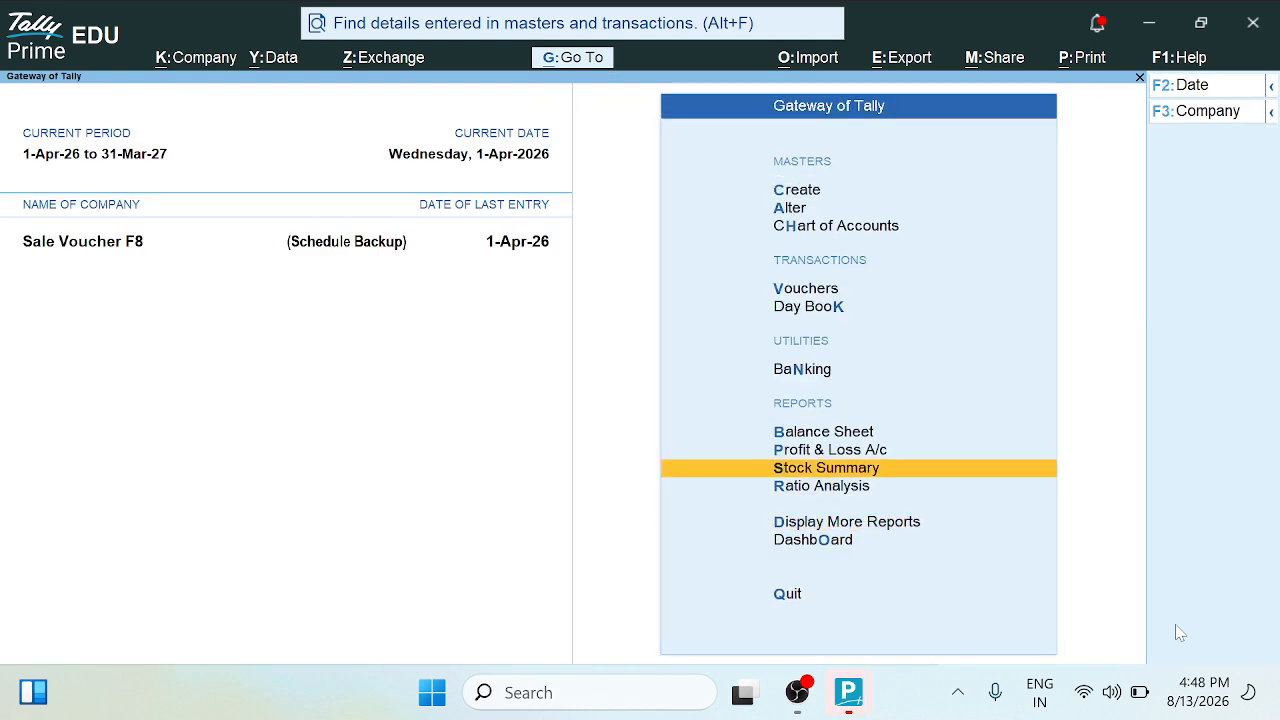
{"action": "key", "text": "Return"}
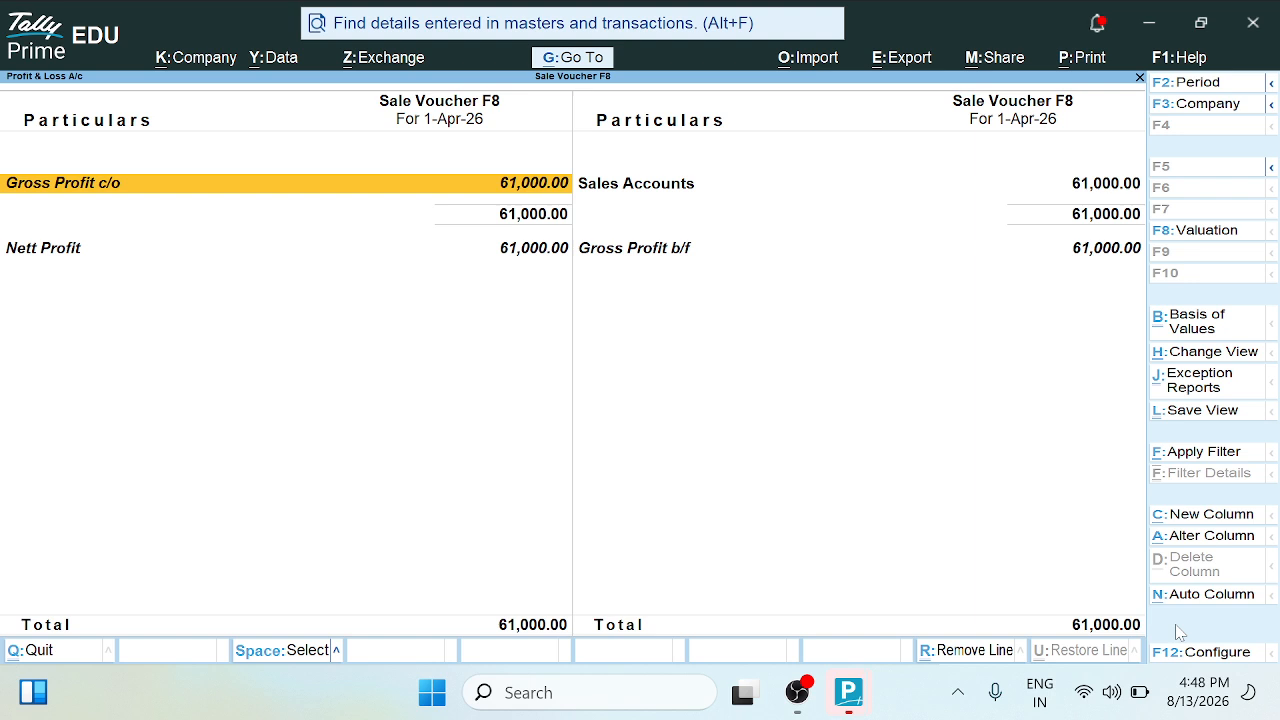
{"action": "key", "text": "Right"}
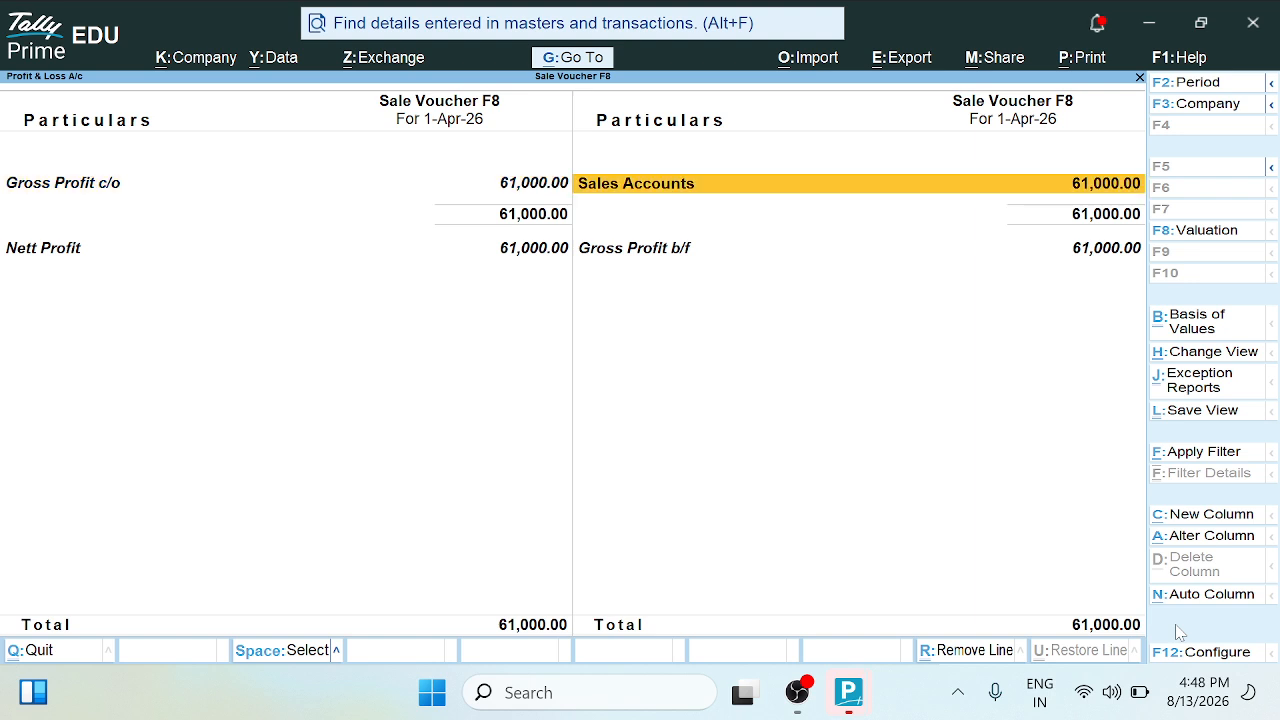
- Close the Profit & Loss A/c and examine the Balance Sheet's liabilities and current assets
{"action": "key", "text": "Escape"}
{"action": "key", "text": "Up"}
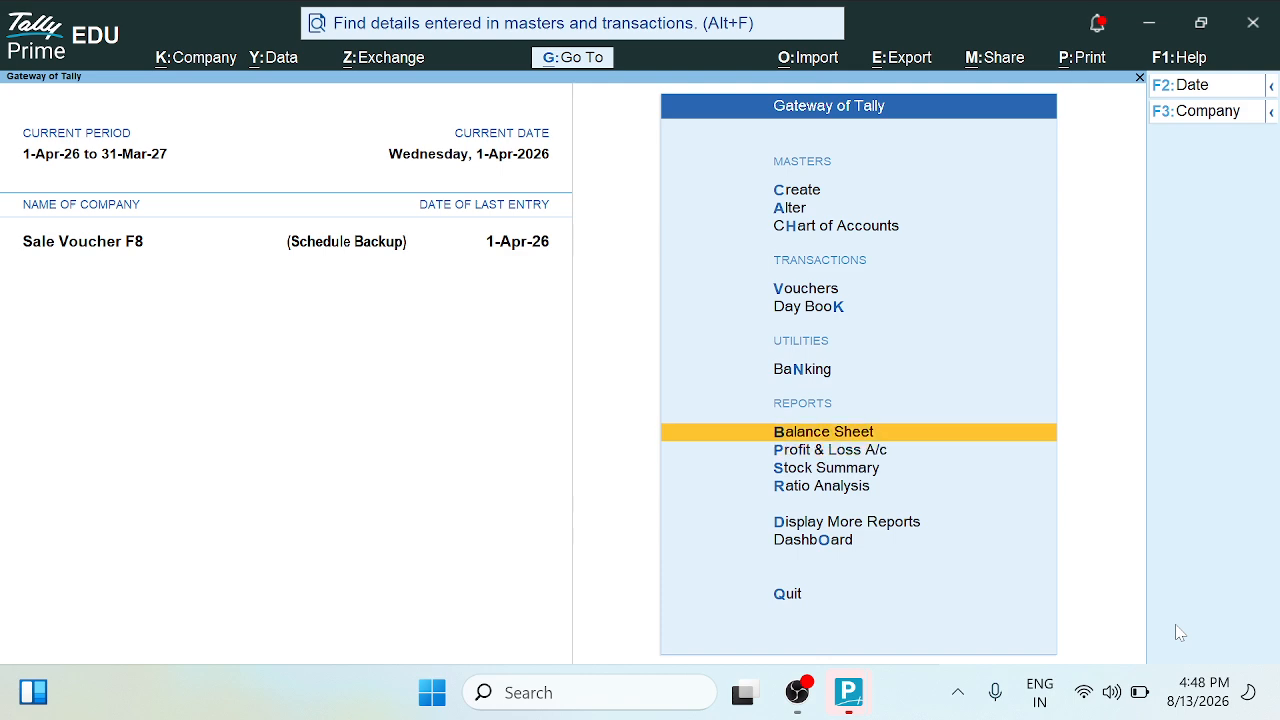
{"action": "key", "text": "Return"}
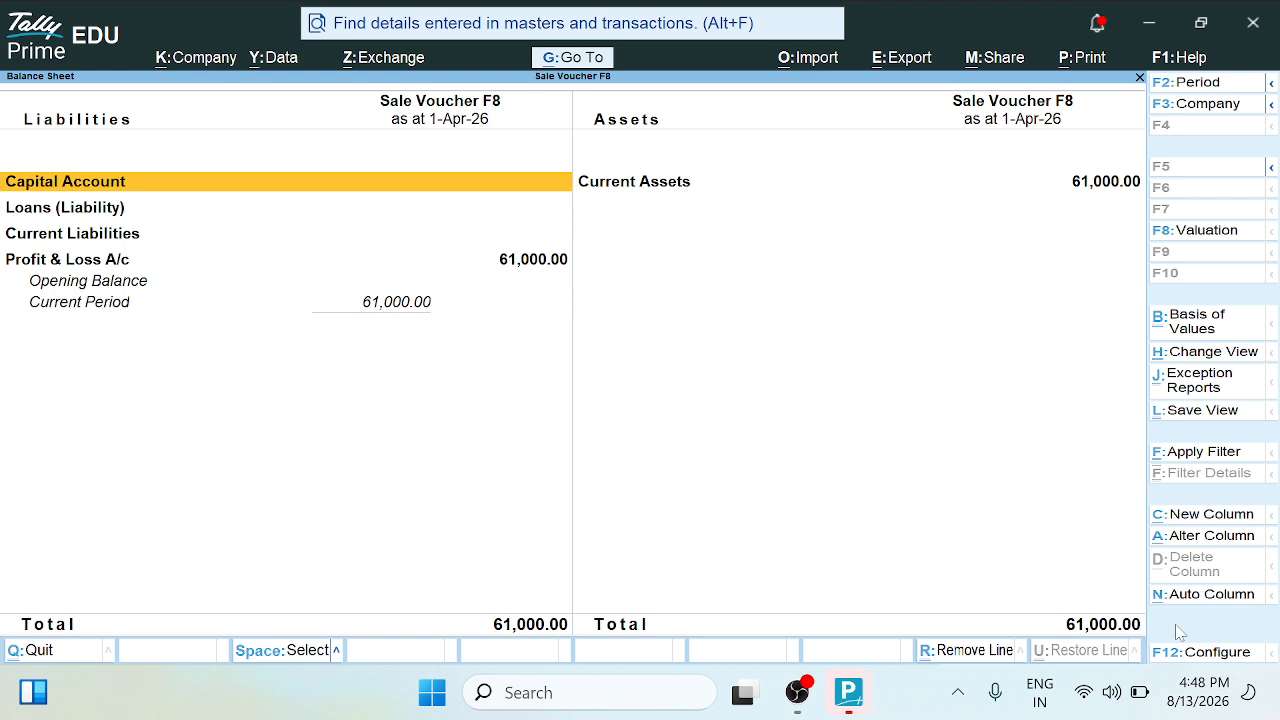
{"action": "left_click", "coordinate": [957, 691]}
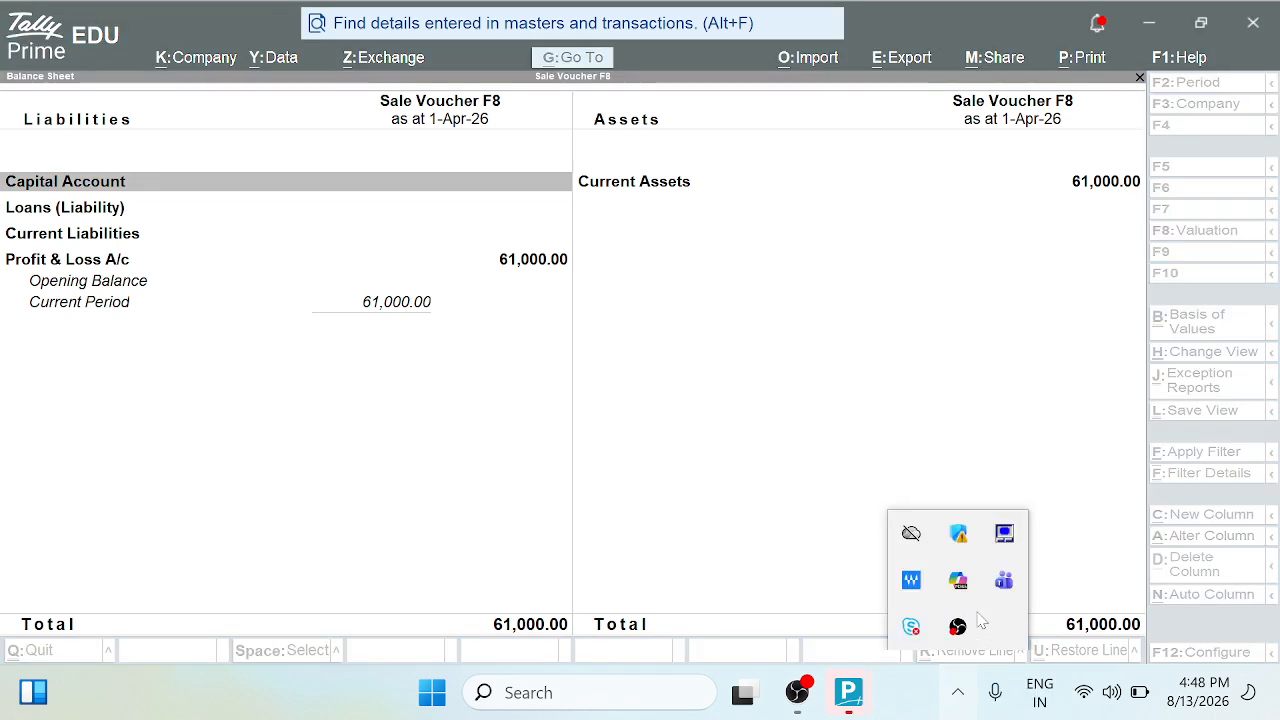
{"action": "left_click", "coordinate": [843, 480]}
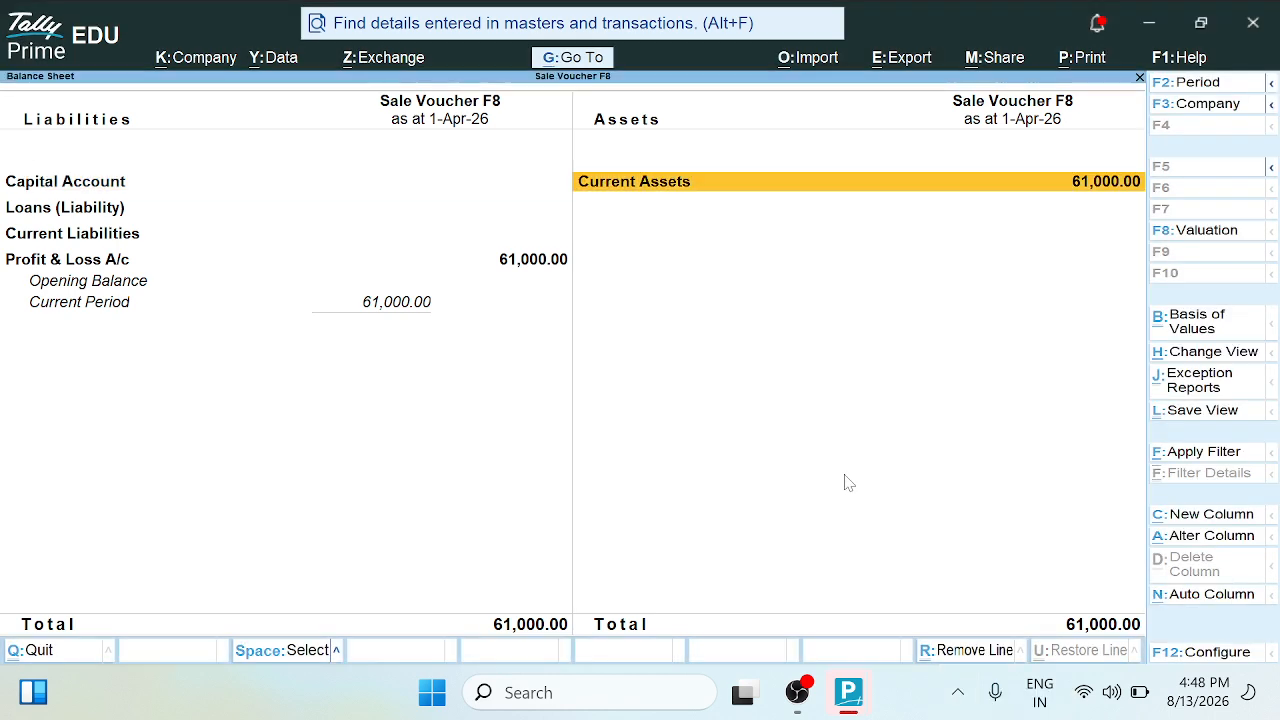
- Close the Balance Sheet and quit TallyPrime
{"action": "key", "text": "Escape"}
{"action": "key", "text": "ctrl+q"}
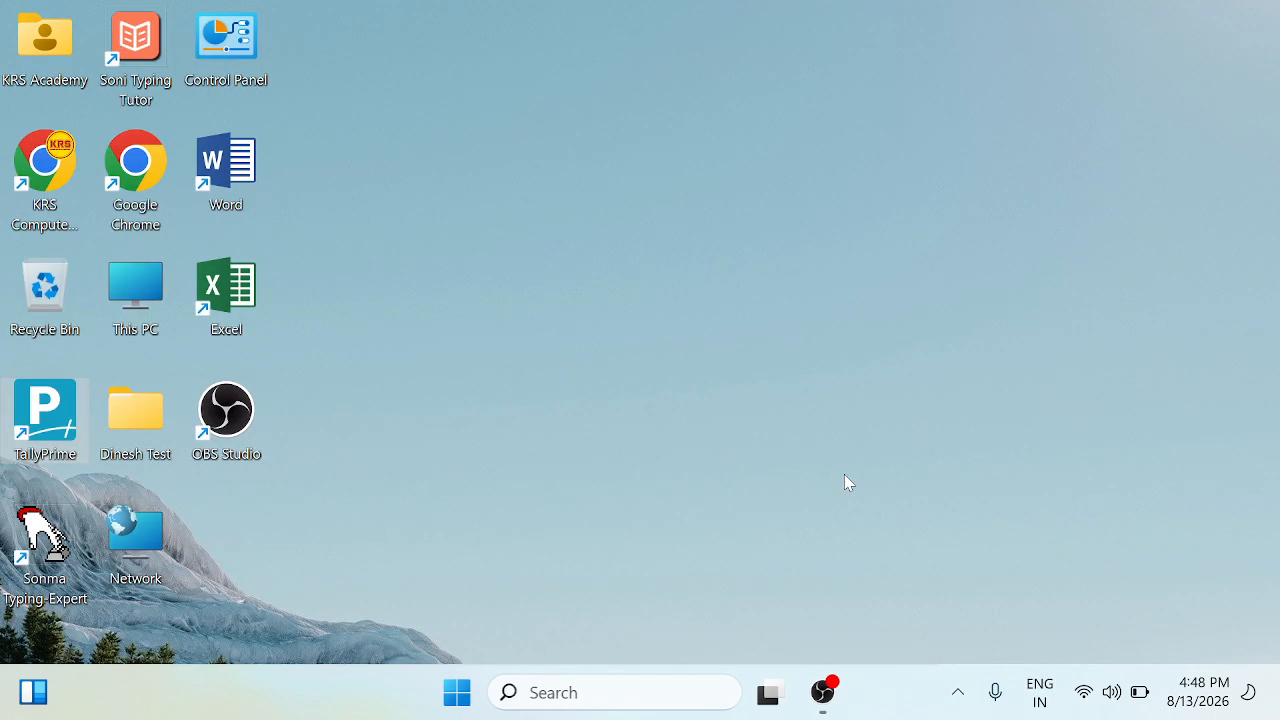